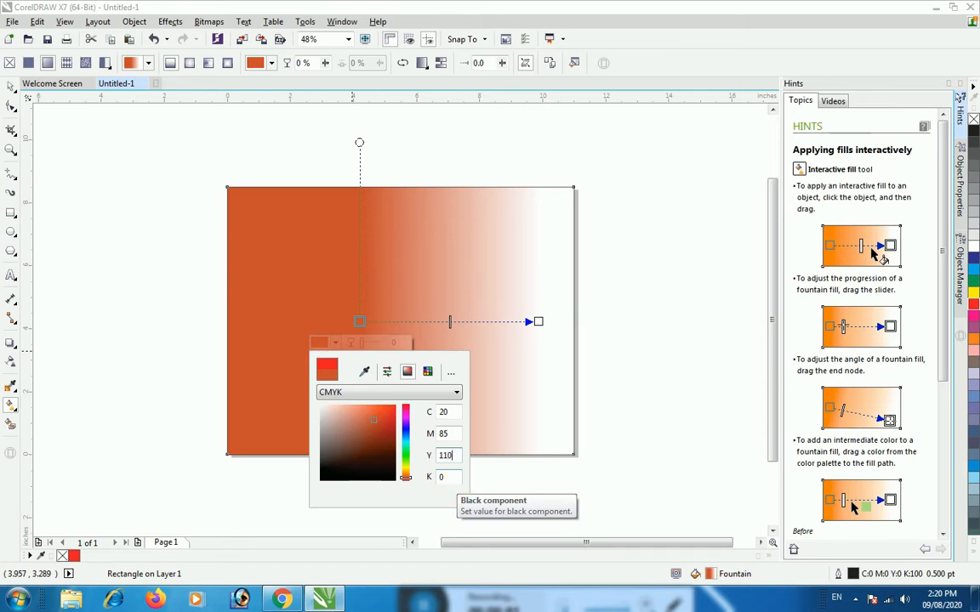
Set the fountain fill's start colour to C 20, M 85, Y 100, K 0 and nudge its start handle slightly downward
left_click(453, 481)
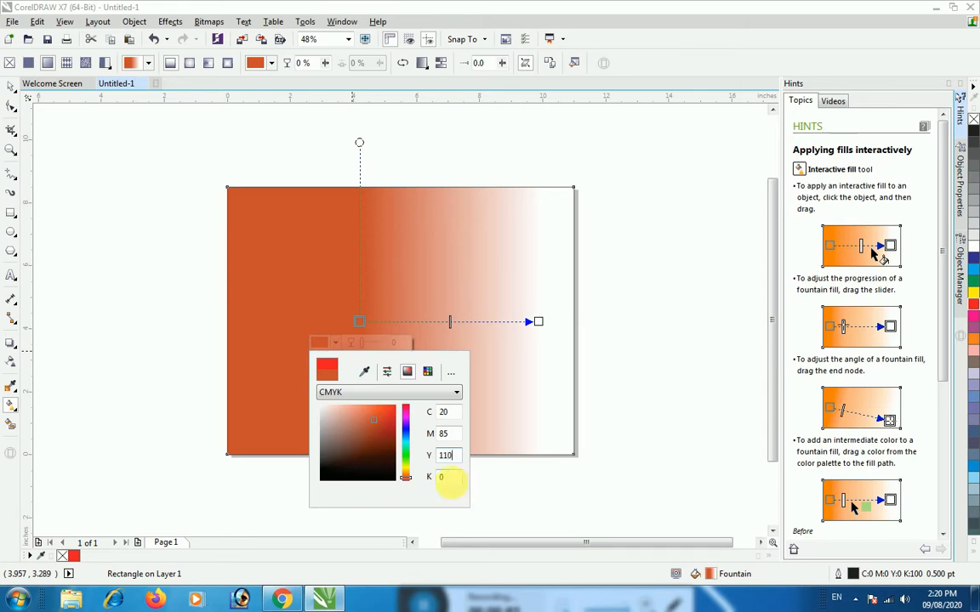
left_click(504, 424)
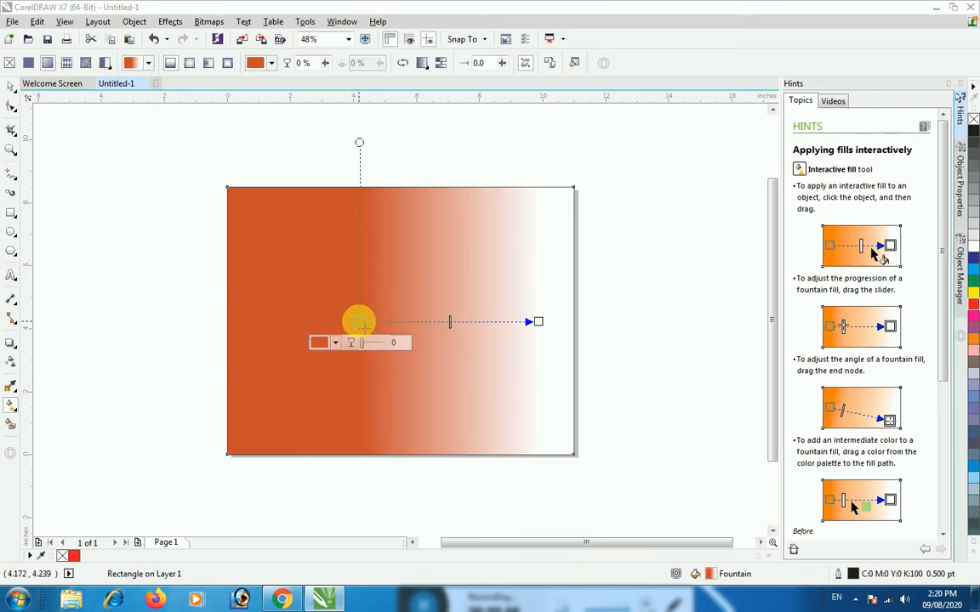
left_click_drag(360, 322, 359, 324)
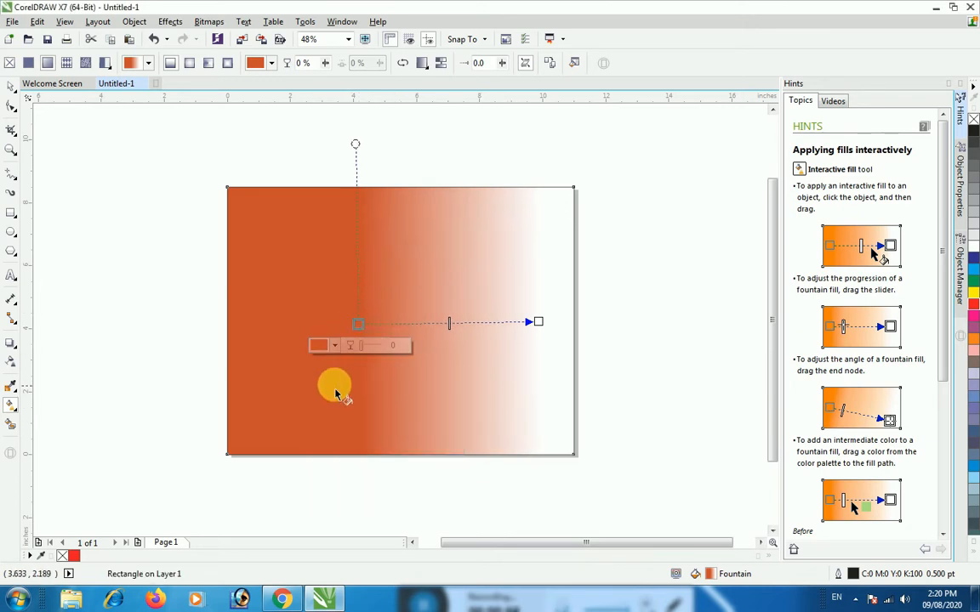
left_click(201, 350)
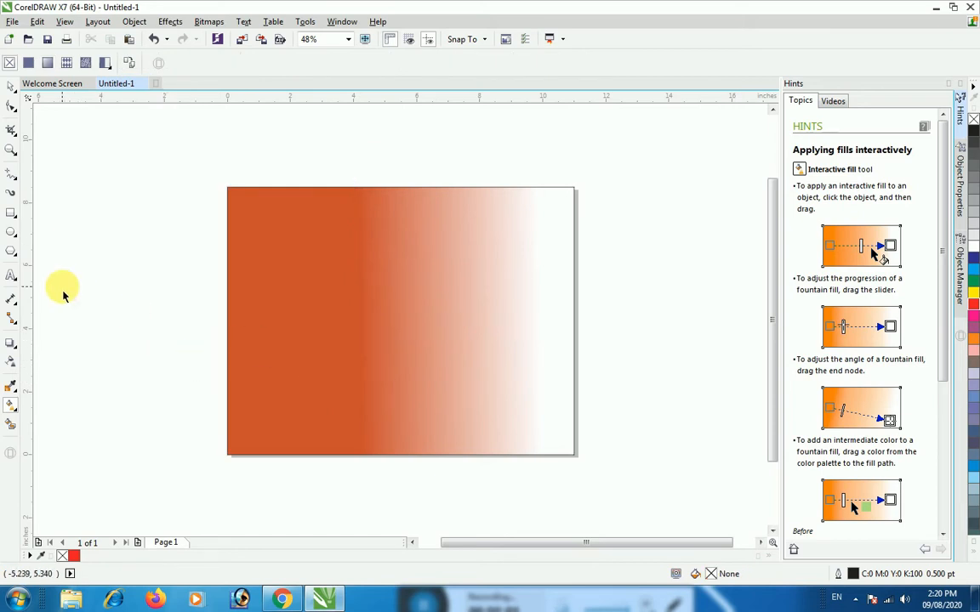
Place a text insertion point above the page's upper-left corner, set the font to AMS Nirakriti, and show the Transformations settings
left_click(12, 276)
left_click(195, 166)
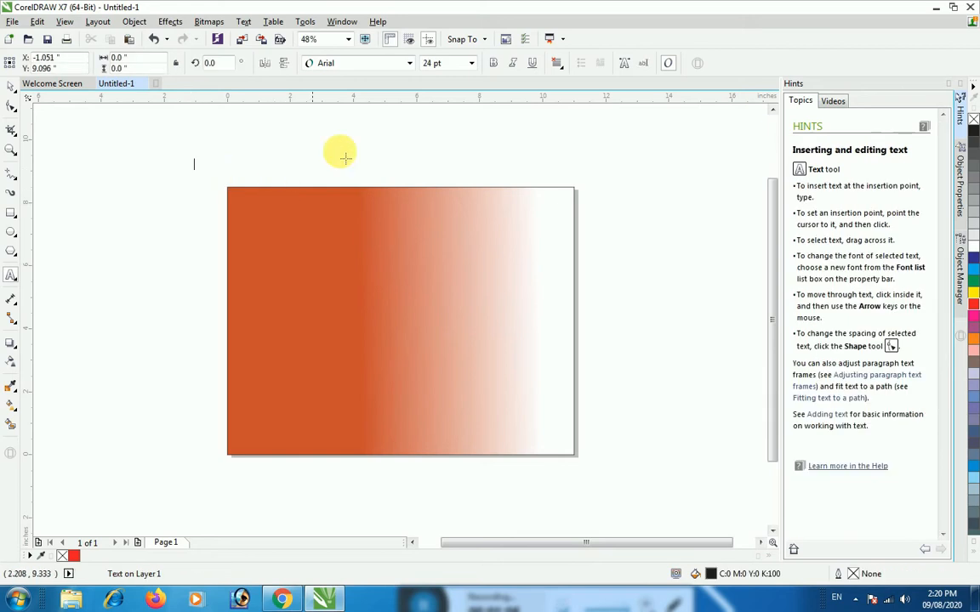
left_click(409, 63)
left_click(344, 223)
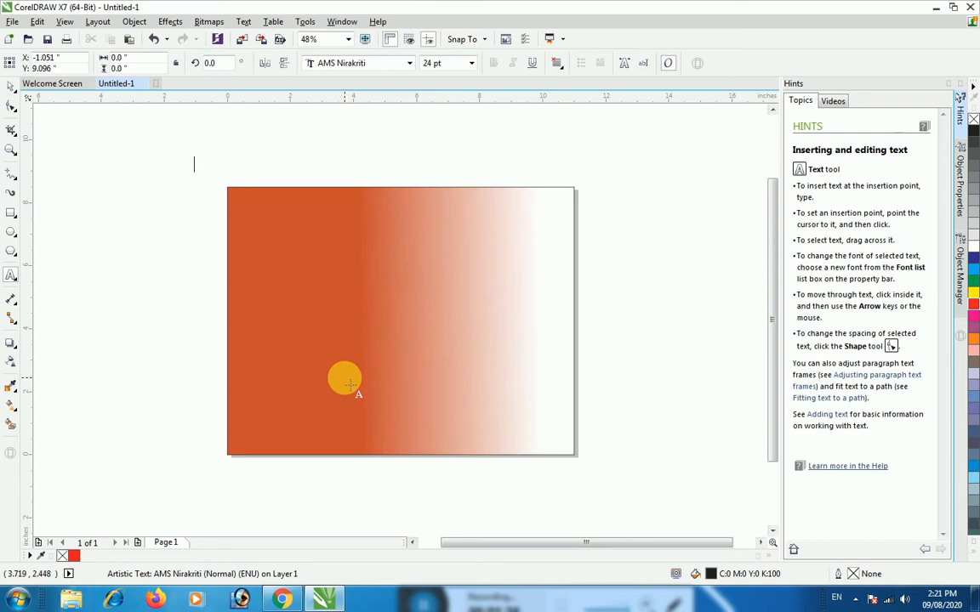
key("alt+F7")
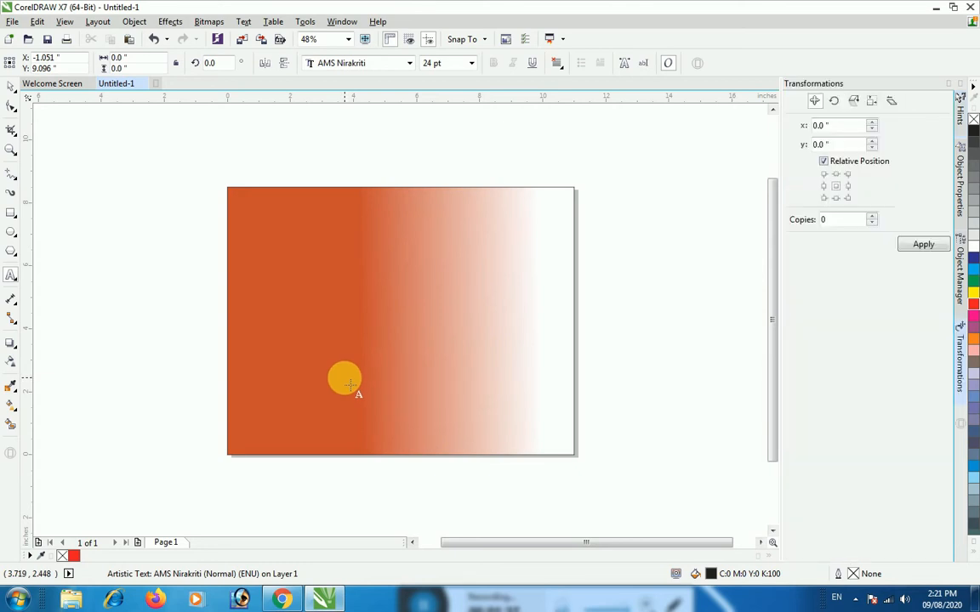
left_click(936, 8)
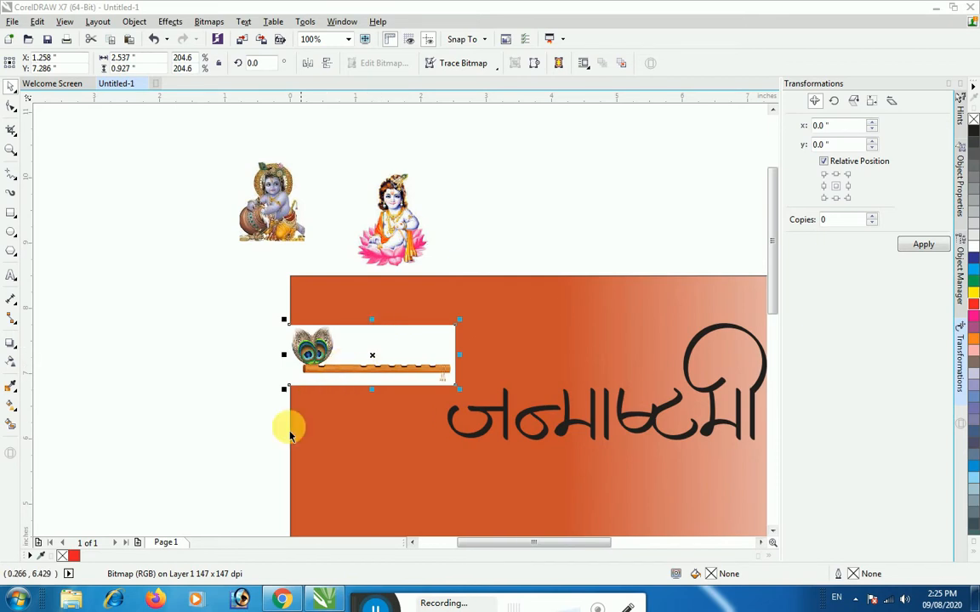
Trace the left feather's outer edge with the Pen tool, from its base on the flute up to the feather tip
left_click(232, 395)
scroll(346, 422, "up", 1)
scroll(343, 431, "up", 1)
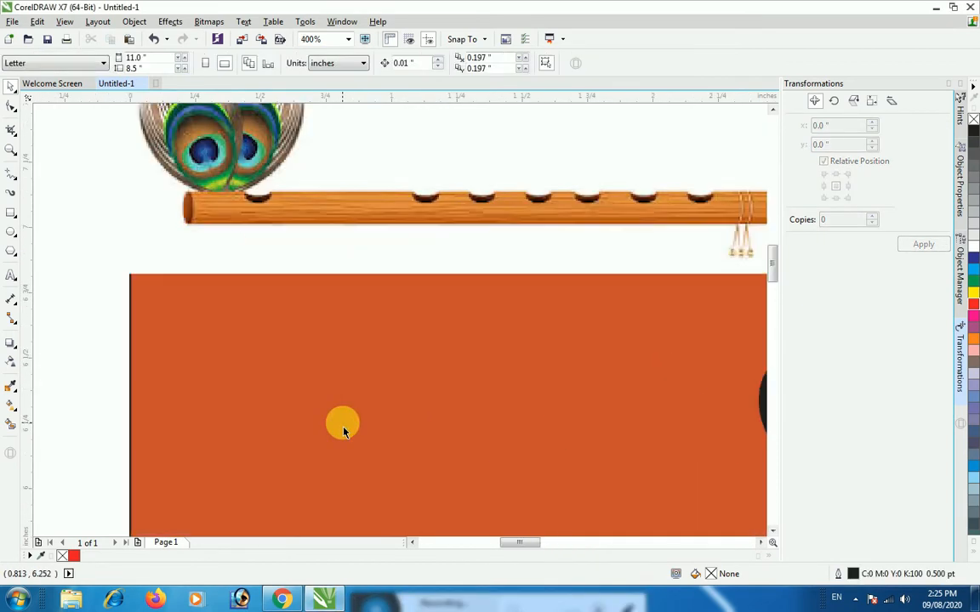
left_click_drag(775, 273, 769, 260)
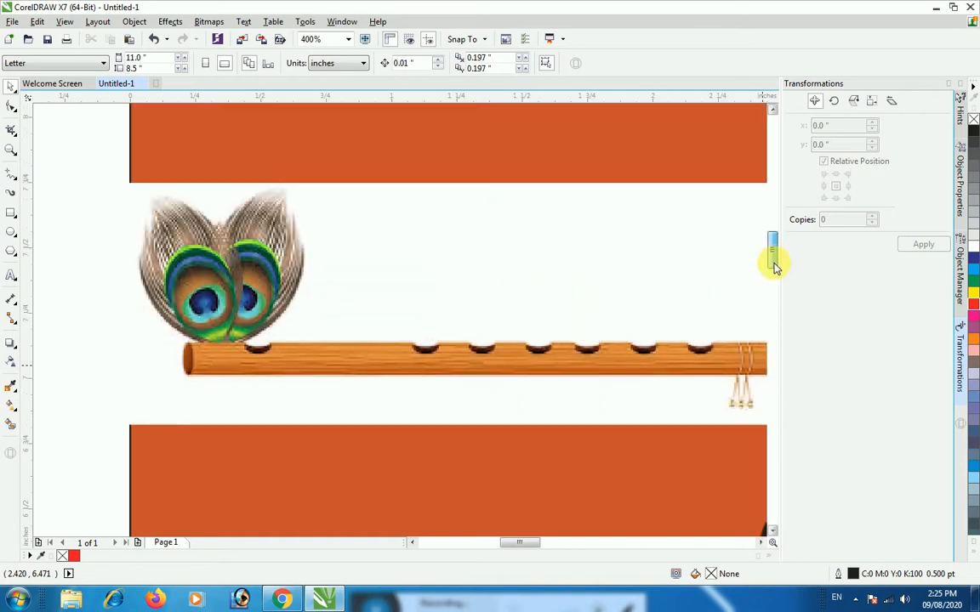
left_click(15, 179)
left_click(50, 221)
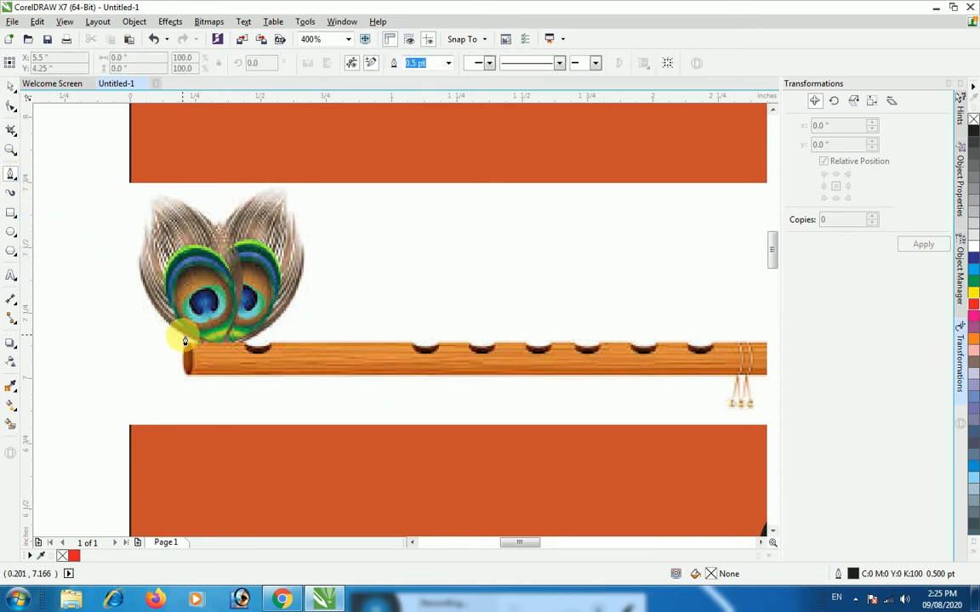
left_click_drag(182, 336, 169, 331)
left_click(163, 319)
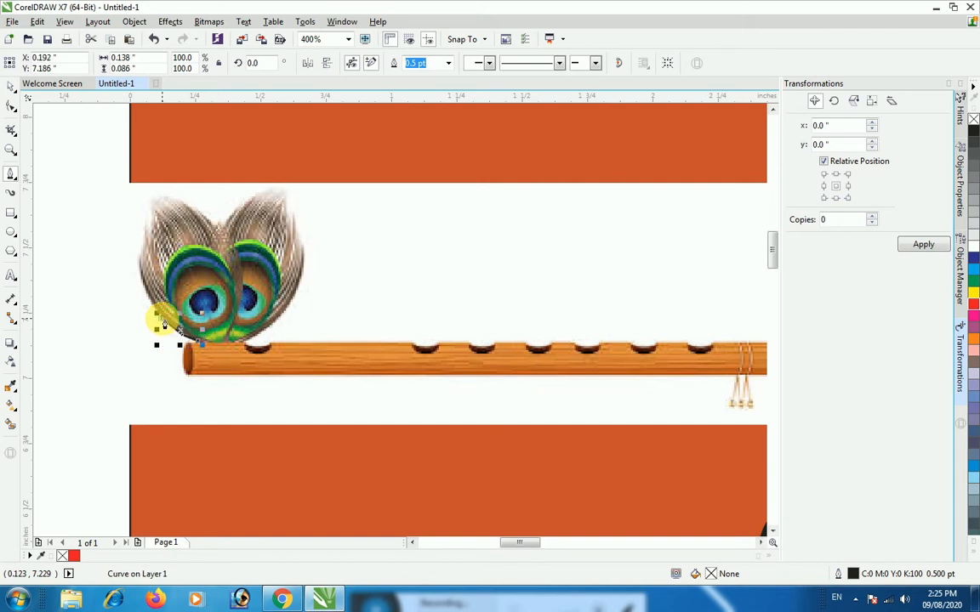
left_click(147, 295)
left_click(140, 261)
left_click(147, 239)
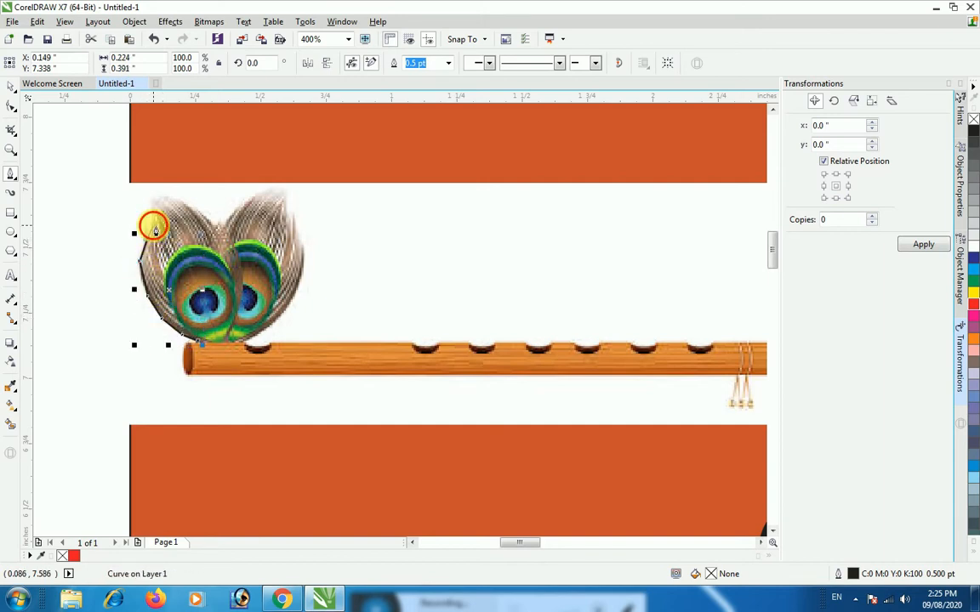
left_click(157, 212)
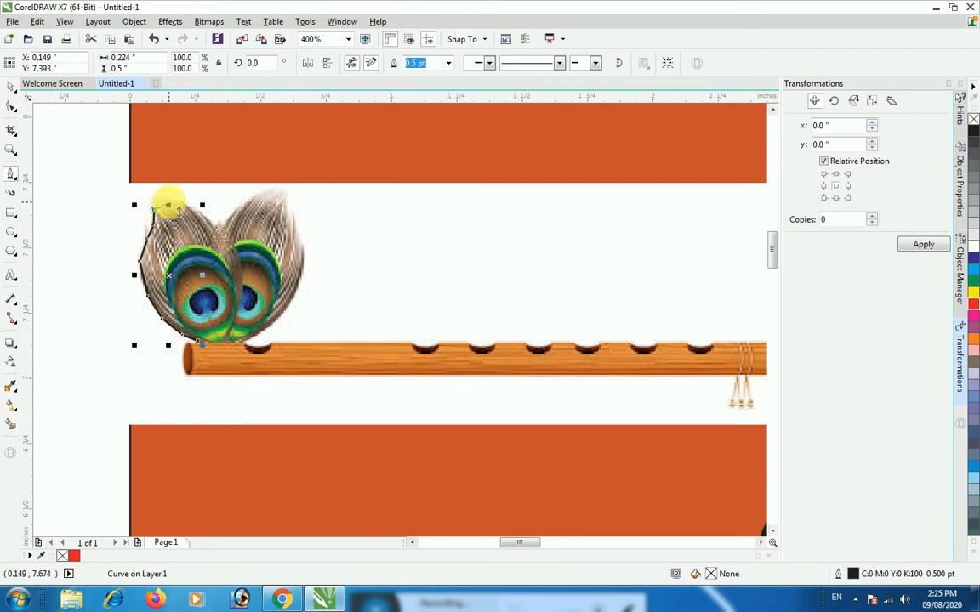
Continue the Pen outline over both feather tops, through the notch between them, and down the right feather's outer edge
left_click(174, 207)
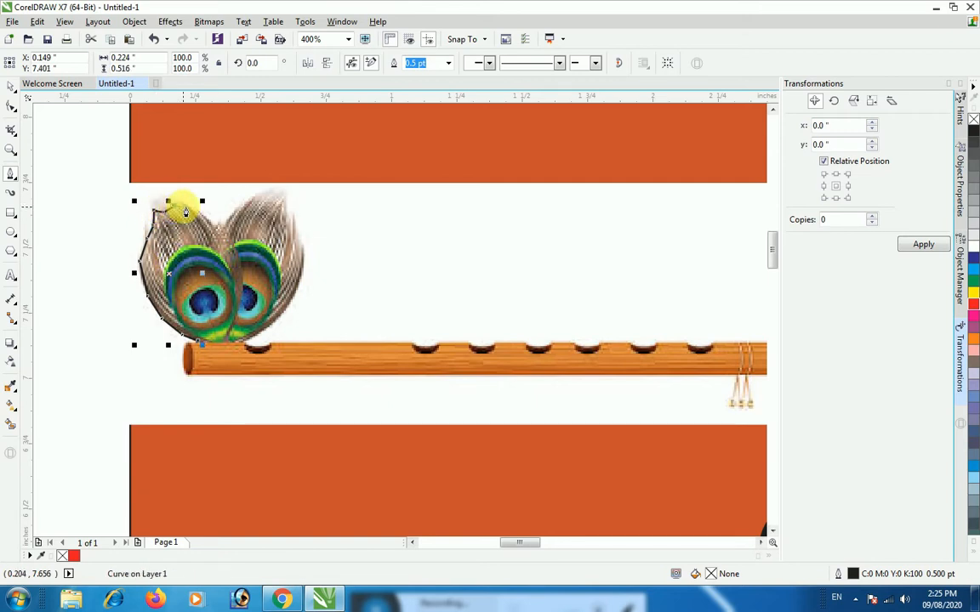
left_click(228, 226)
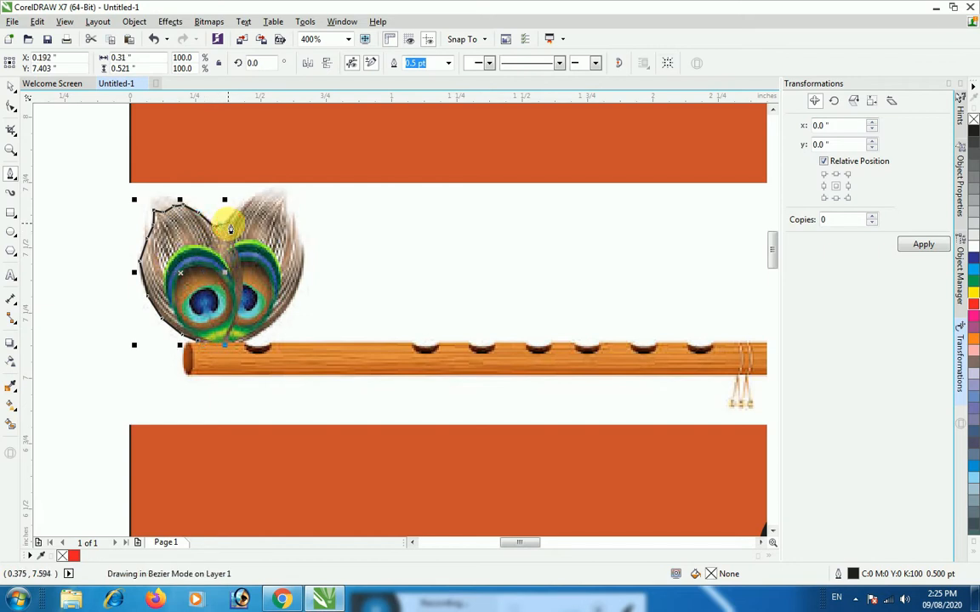
left_click(241, 200)
left_click(272, 195)
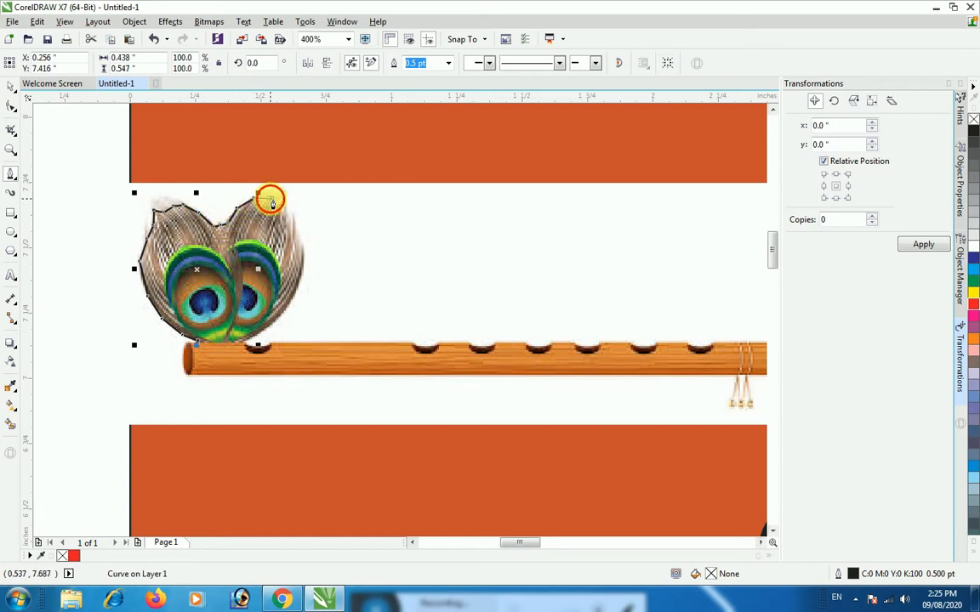
left_click(297, 249)
left_click(305, 258)
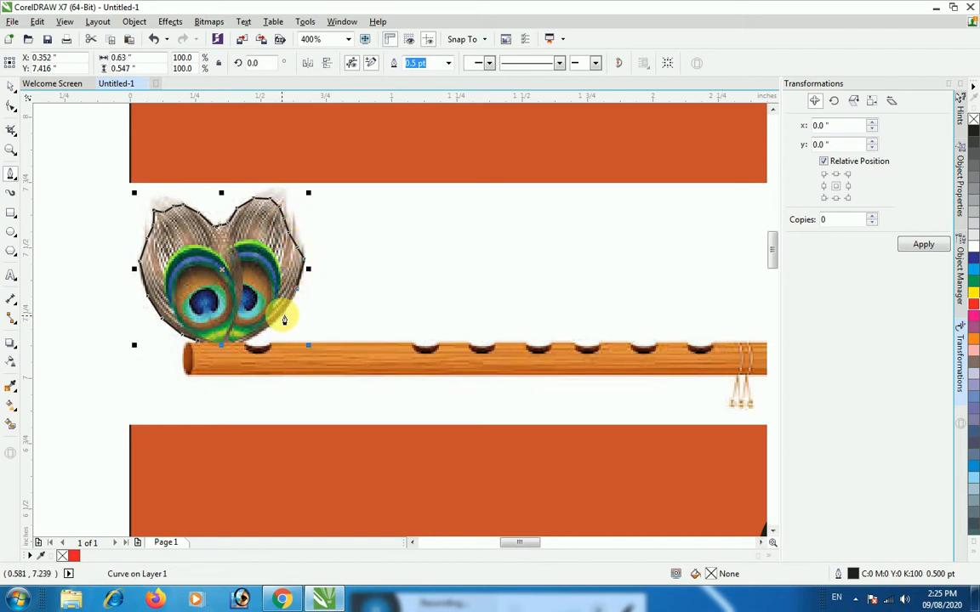
left_click(267, 328)
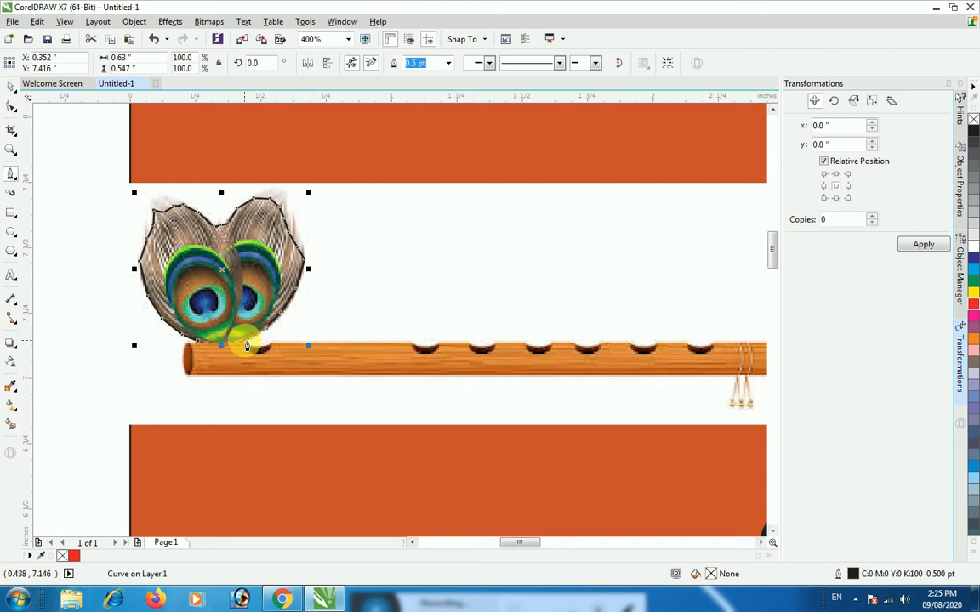
Extend the Pen outline along the flute's upper edge, following the curves of the first and second holes
left_click(254, 347)
left_click(257, 353)
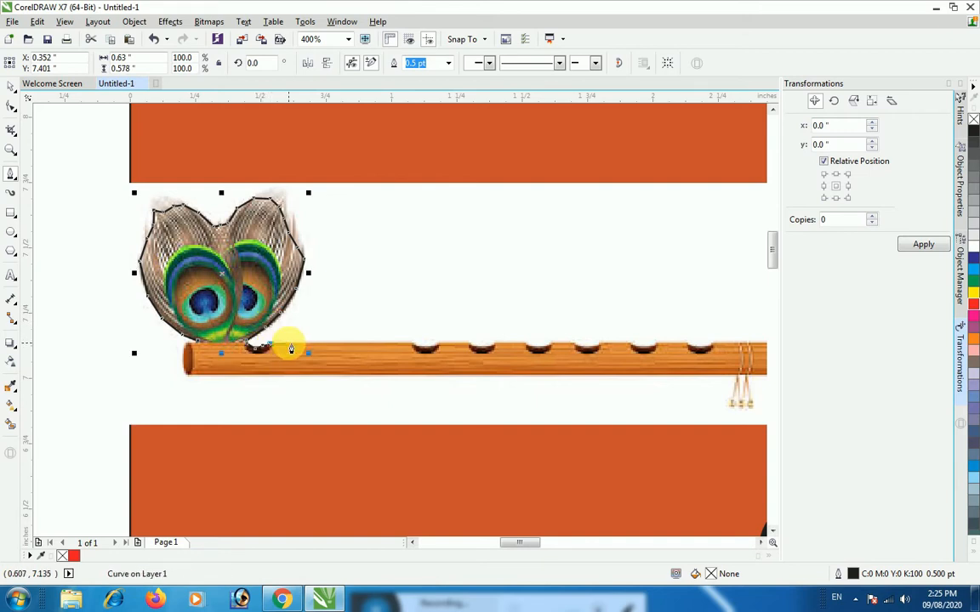
left_click(287, 345)
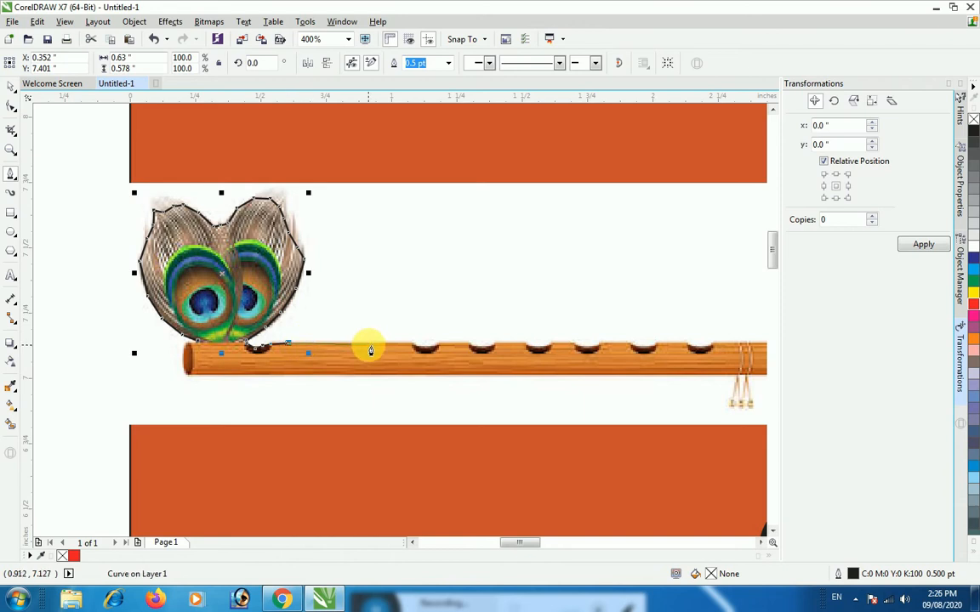
left_click(368, 343)
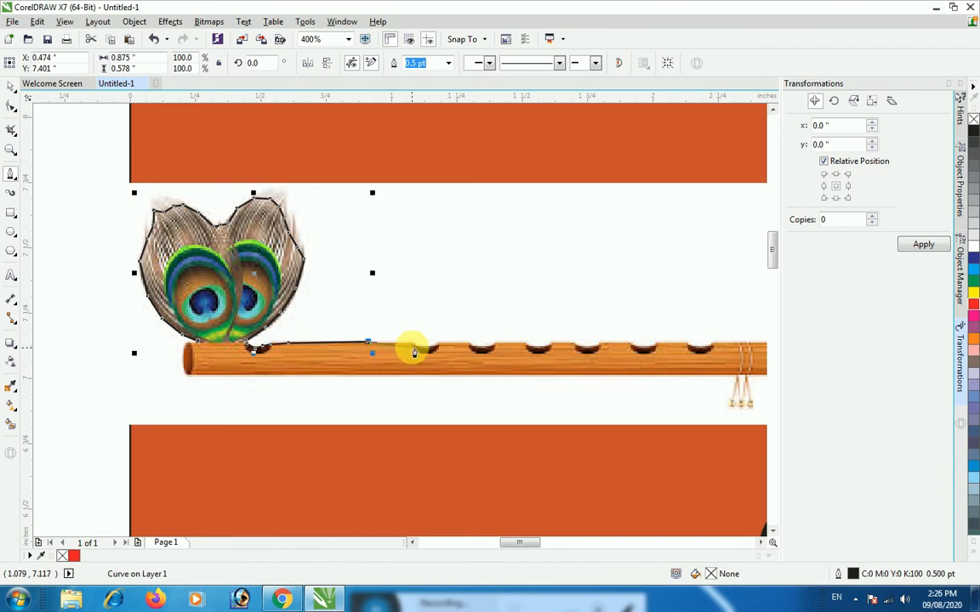
left_click(411, 345)
left_click(422, 347)
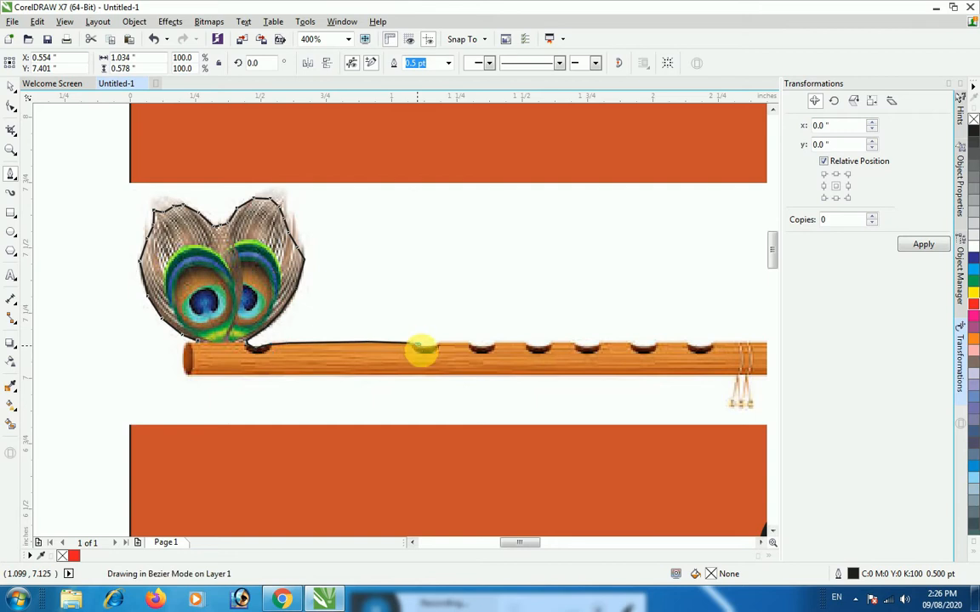
left_click(434, 348)
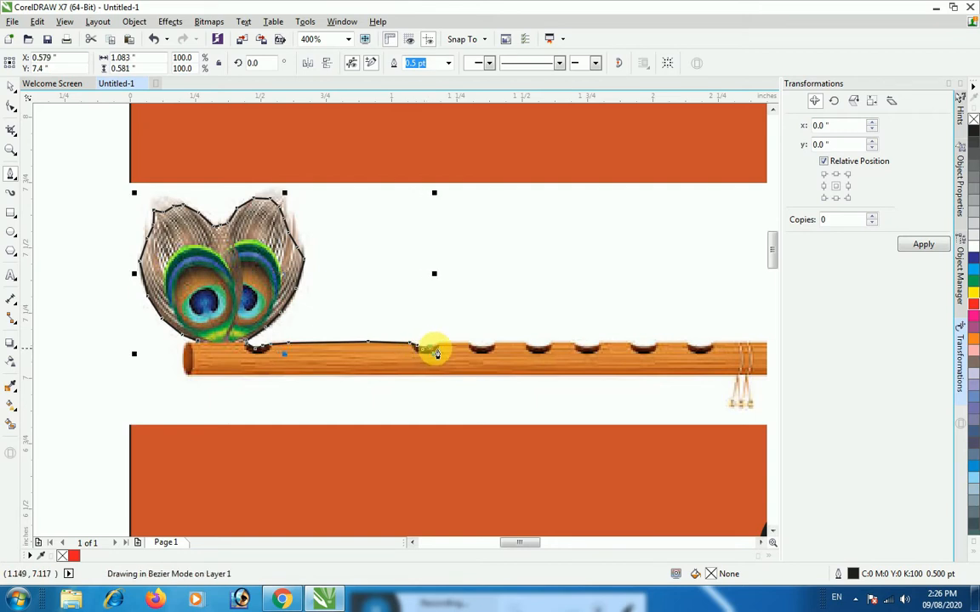
left_click(438, 343)
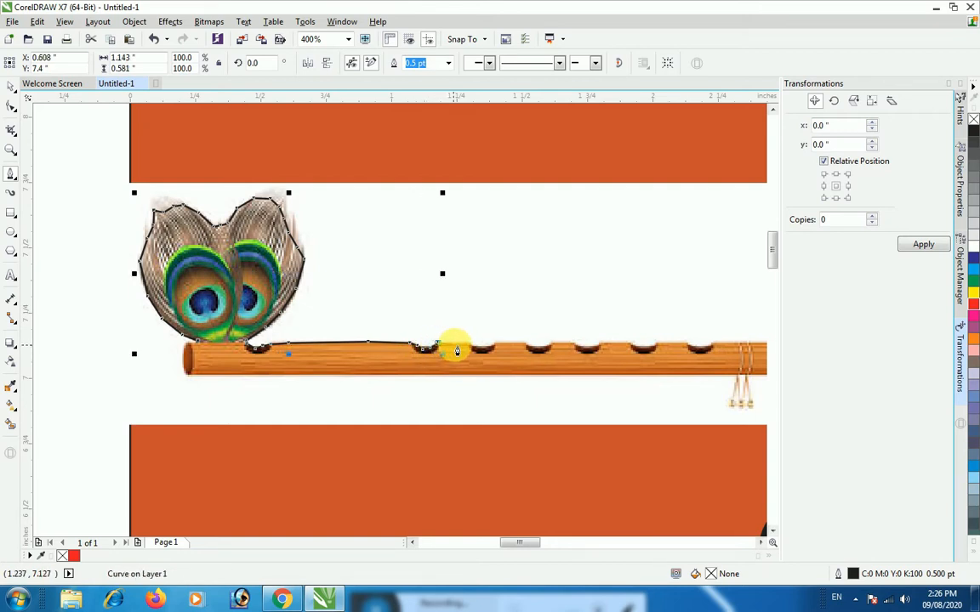
Extend the outline along the flute's upper edge, following the curves of the third and fourth holes
left_click(458, 344)
left_click(471, 341)
left_click(475, 349)
left_click(489, 348)
left_click(496, 342)
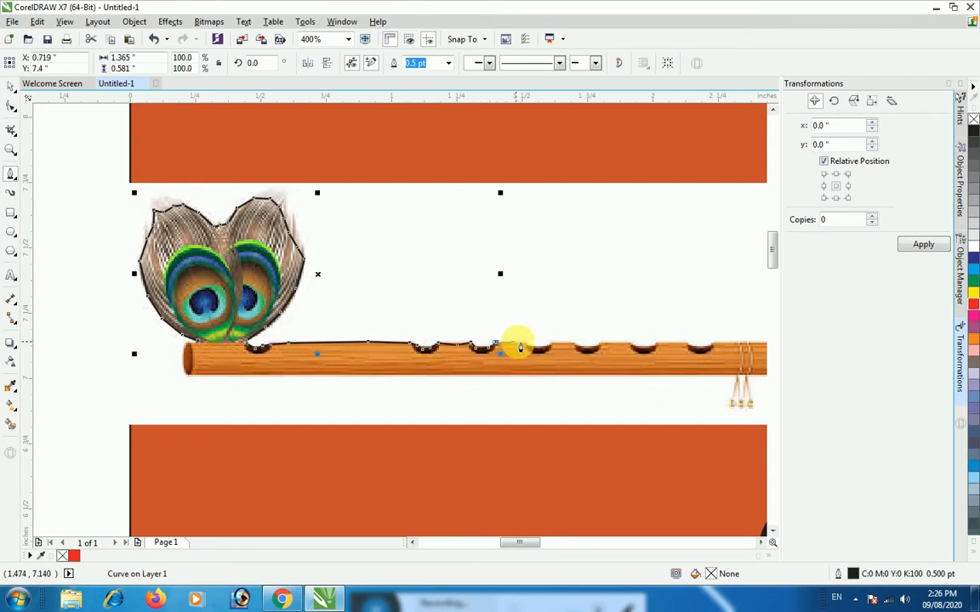
left_click(528, 348)
left_click(538, 352)
left_click(550, 345)
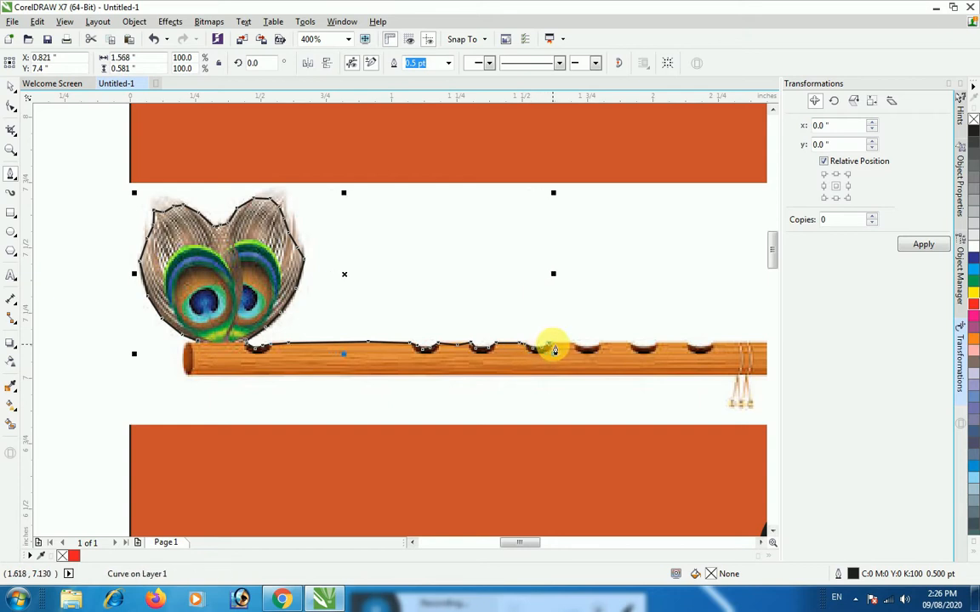
Carry the outline along the flute's upper edge and around the curve of the fifth hole
left_click(560, 345)
left_click(568, 346)
left_click(578, 351)
left_click(583, 347)
left_click(593, 346)
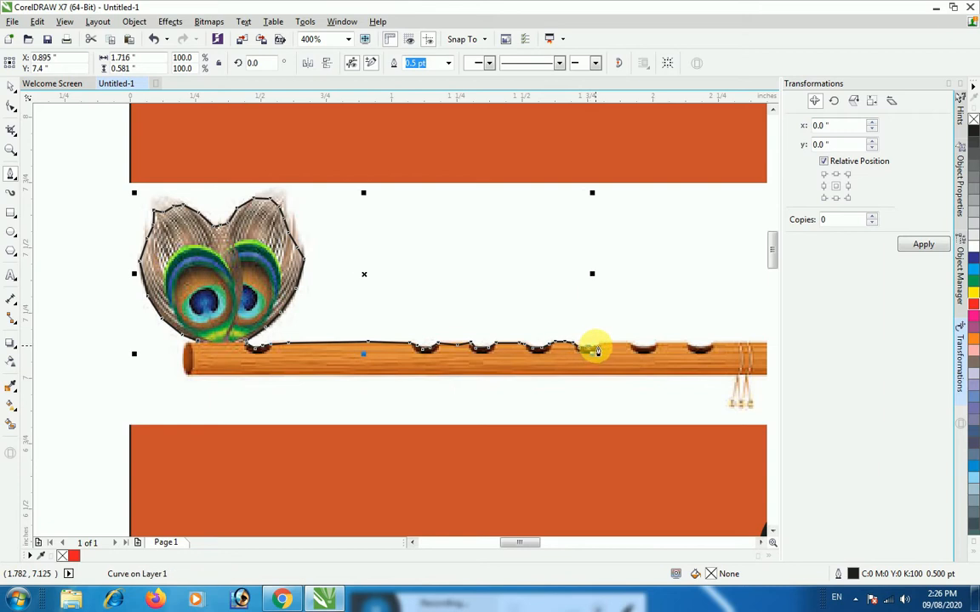
double_click(600, 347)
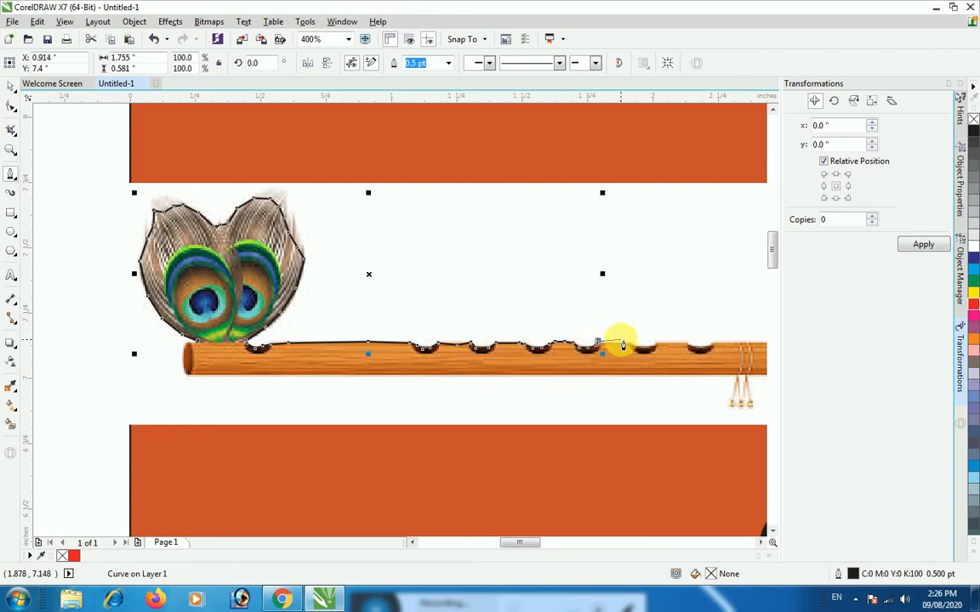
left_click(604, 344)
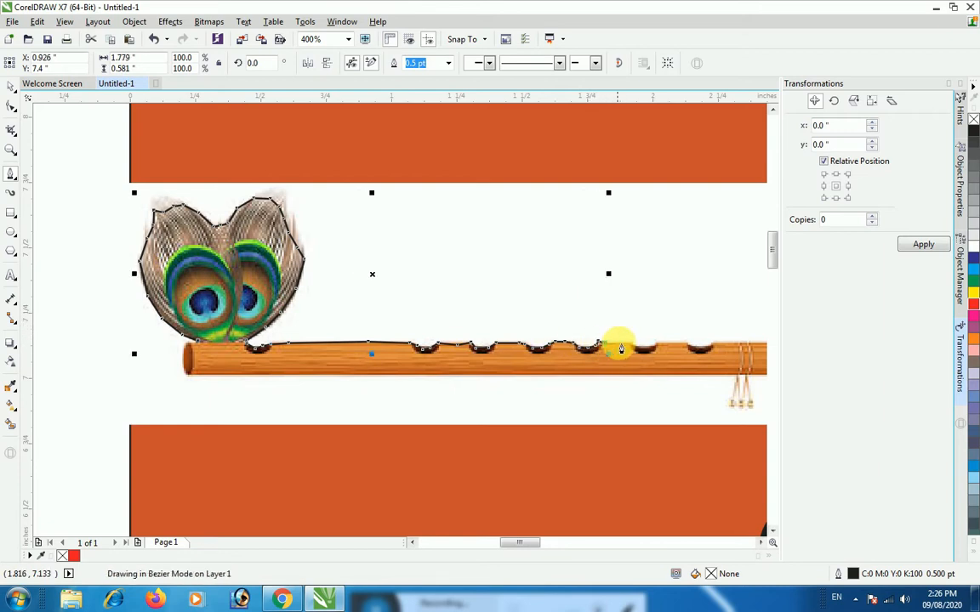
Carry the outline along the flute's upper edge and around the curve of the sixth hole
left_click(621, 344)
left_click(632, 344)
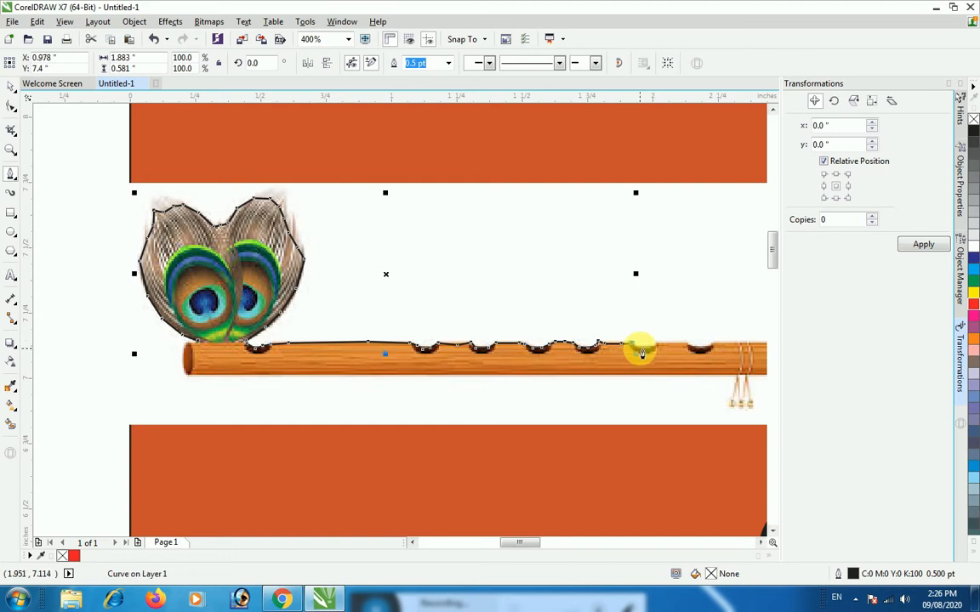
left_click(643, 345)
left_click(655, 347)
left_click(662, 347)
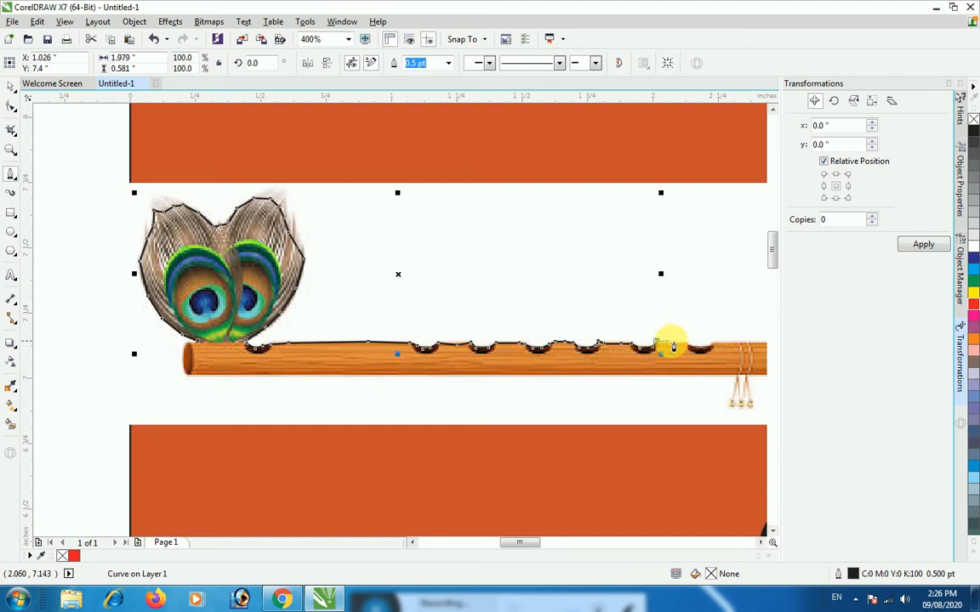
Continue the outline around the seventh hole, just before the tassels at the flute's end
left_click(690, 349)
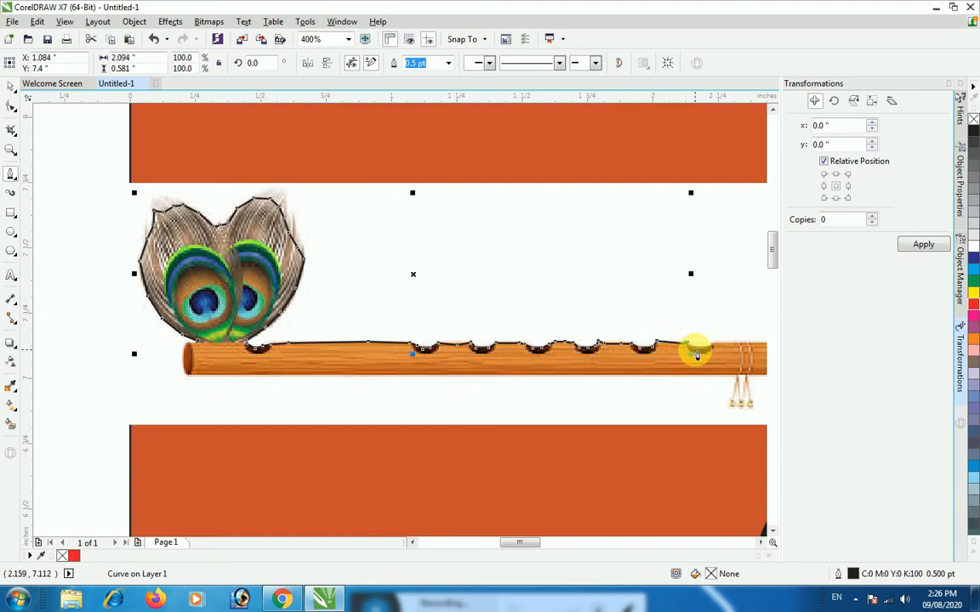
left_click(695, 346)
left_click(706, 346)
left_click(715, 342)
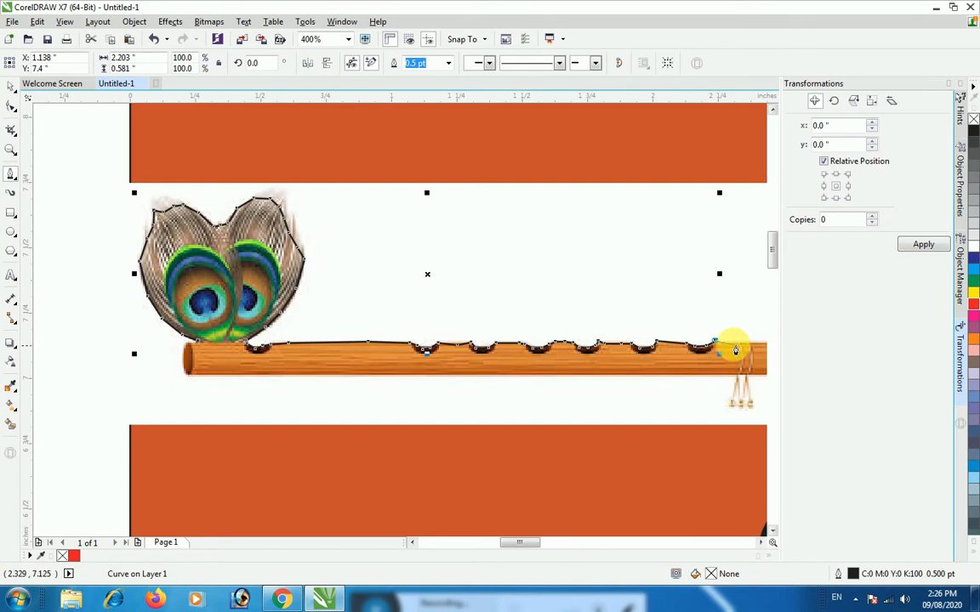
scroll(726, 350, "down", 1)
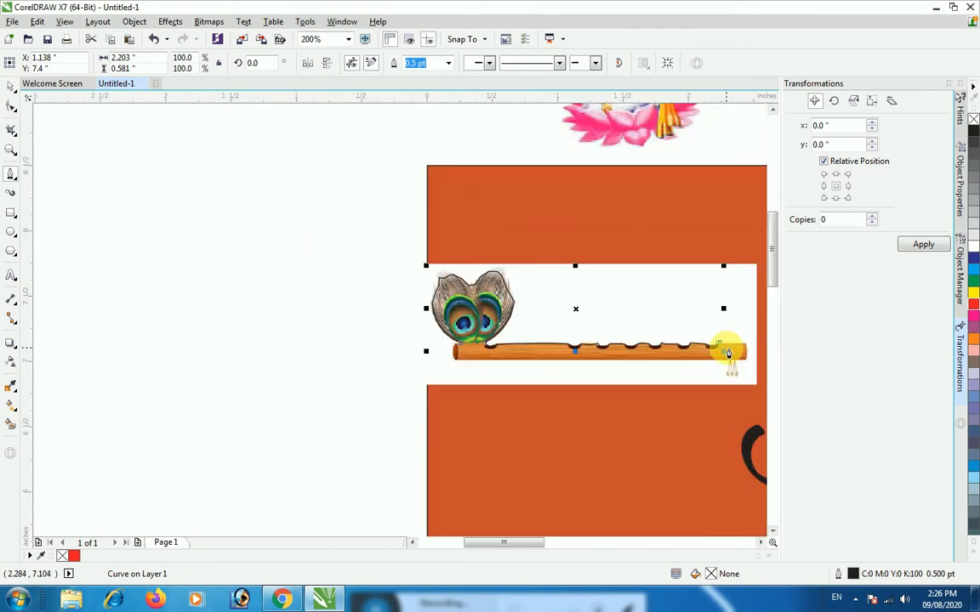
Extend the outline along the flute's upper edge past the tassels to the corner at the flute's far end
left_click(736, 350)
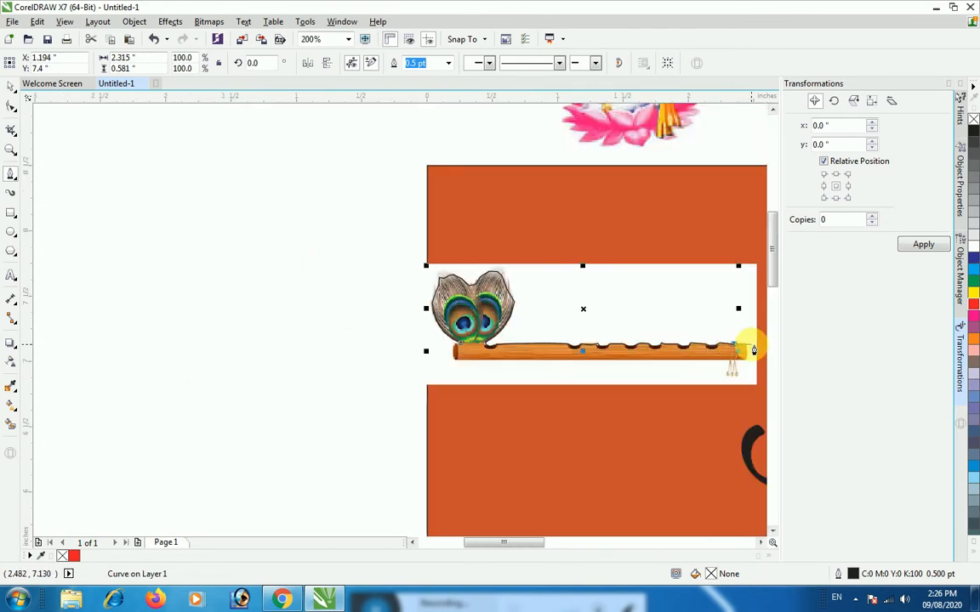
left_click(748, 350)
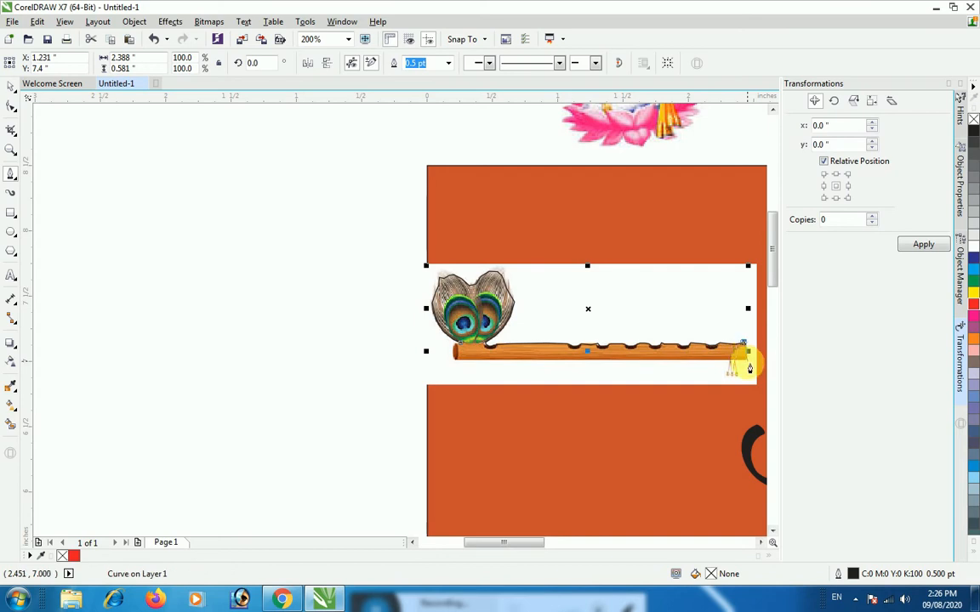
left_click_drag(512, 547, 543, 545)
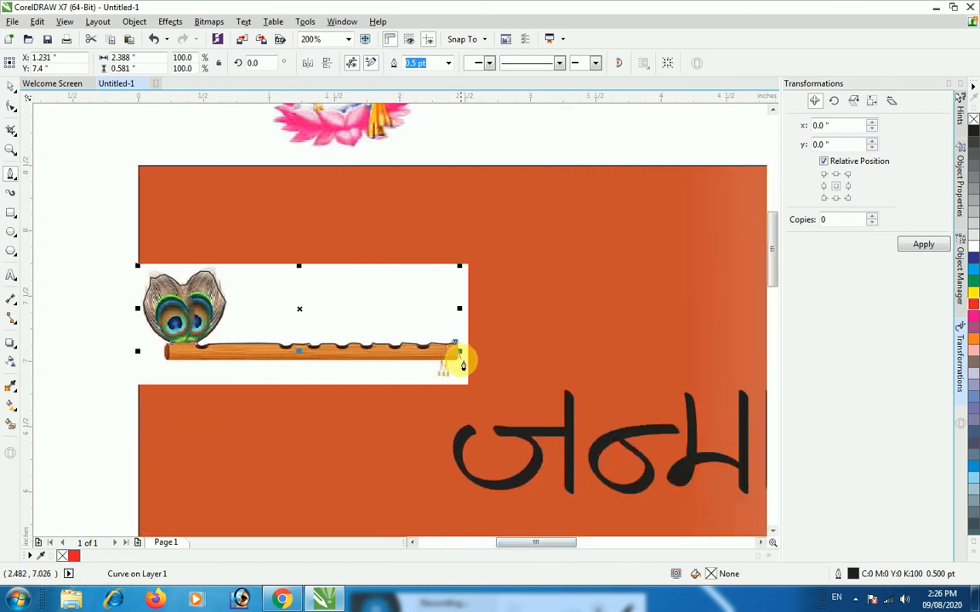
scroll(476, 352, "up", 3)
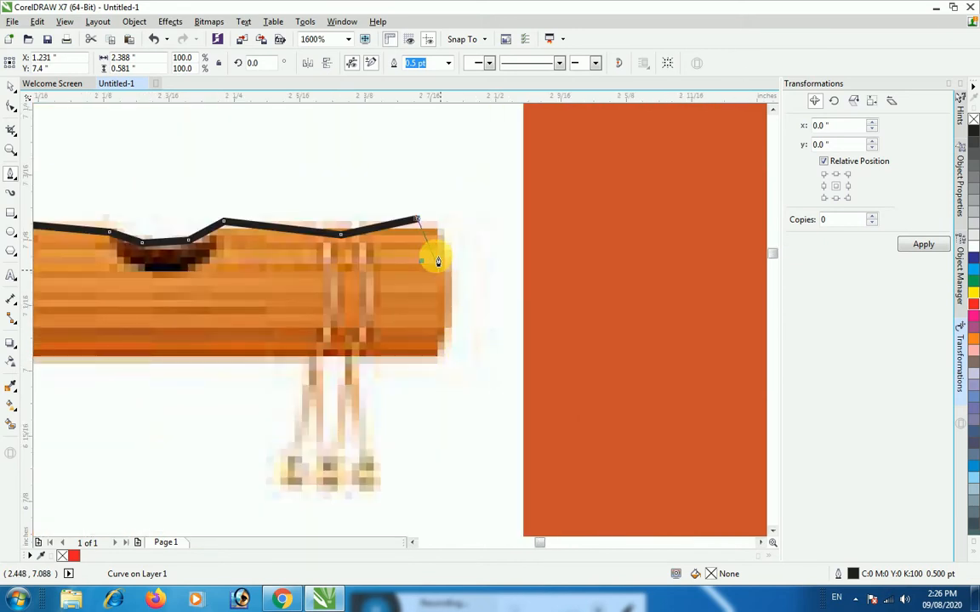
mouse_move(417, 220)
left_mouse_down()
mouse_move(417, 229)
mouse_move(443, 234)
left_mouse_up()
left_click(419, 226)
left_click(437, 230)
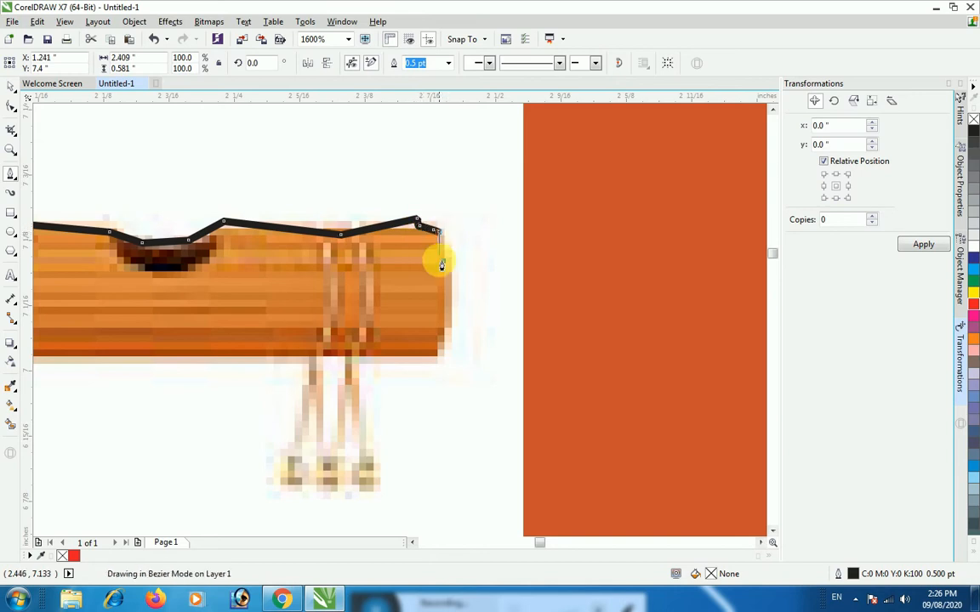
Trace down the flute's far end, around its lower corner and back along the lower edge to the tassels
left_click(441, 341)
left_click(435, 347)
left_click(433, 355)
left_click(354, 358)
Outline the tassels hanging below the flute, going down to their tips and back up to the lower edge
scroll(358, 390, "down", 2)
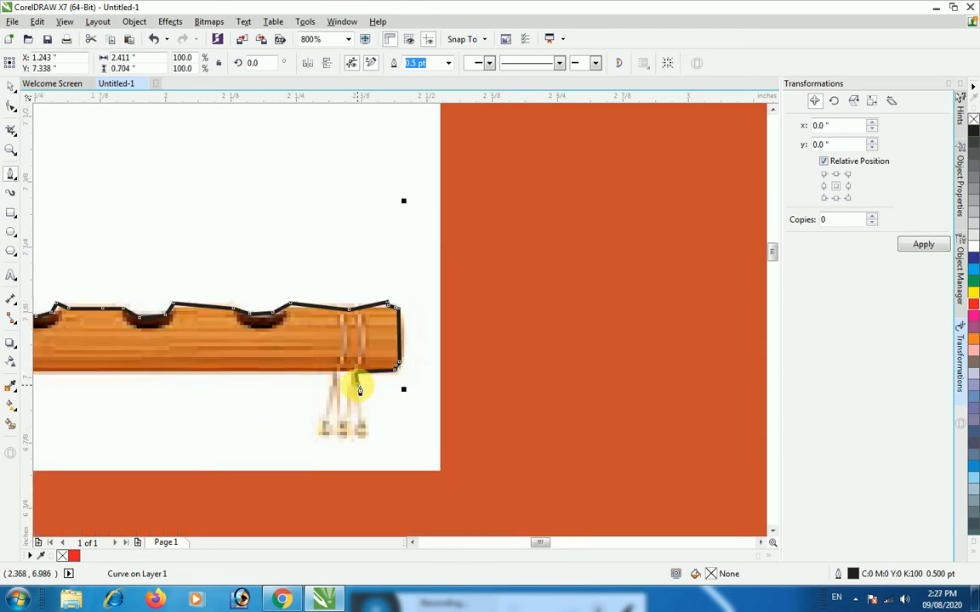
left_click(361, 405)
left_click(359, 417)
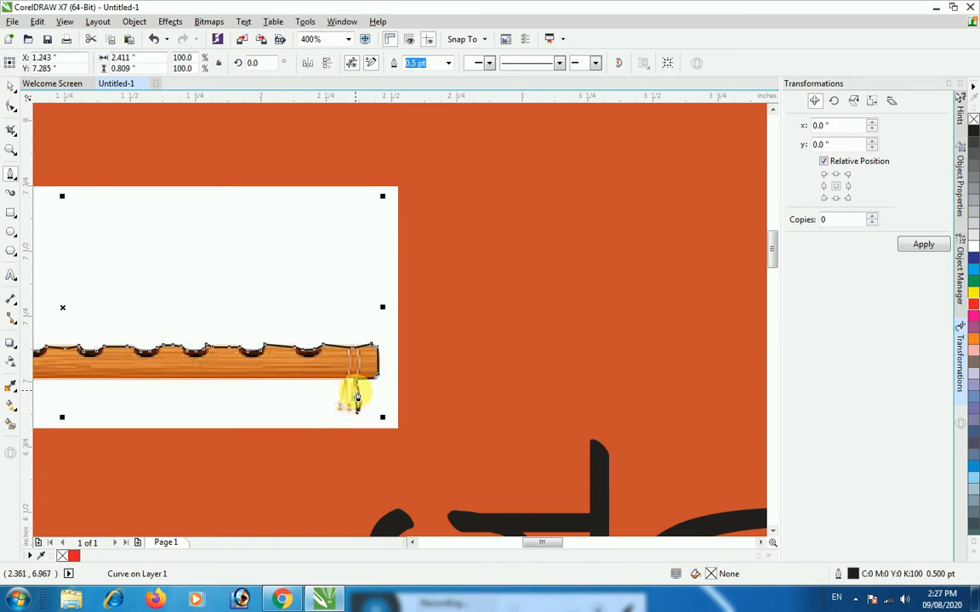
key("ctrl+z")
left_click(355, 414)
left_click(348, 381)
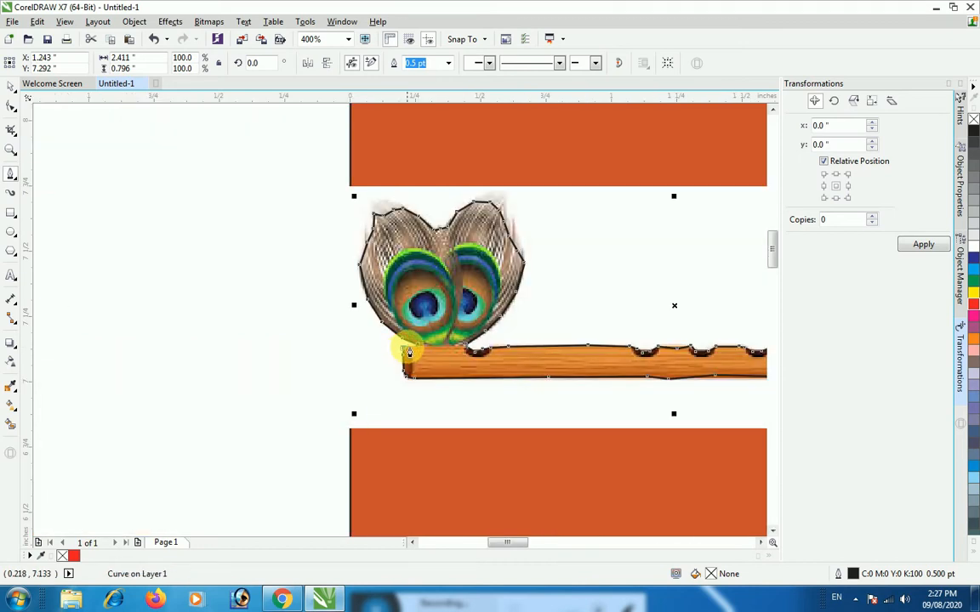
Carry the outline along the flute's lower edge and around its feather end, closing it at the base of the feathers
left_click(420, 350)
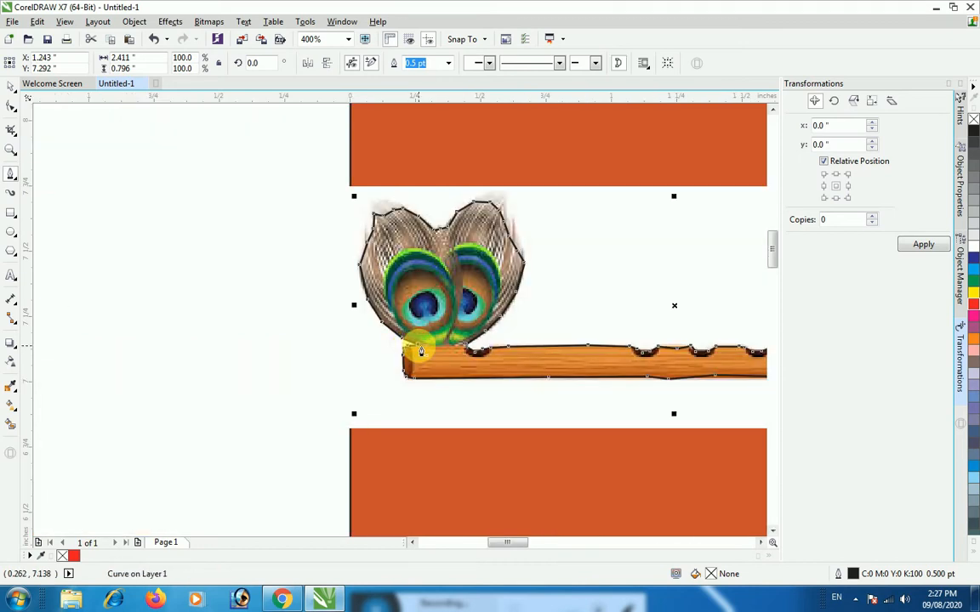
scroll(420, 351, "down", 1)
scroll(420, 350, "down", 1)
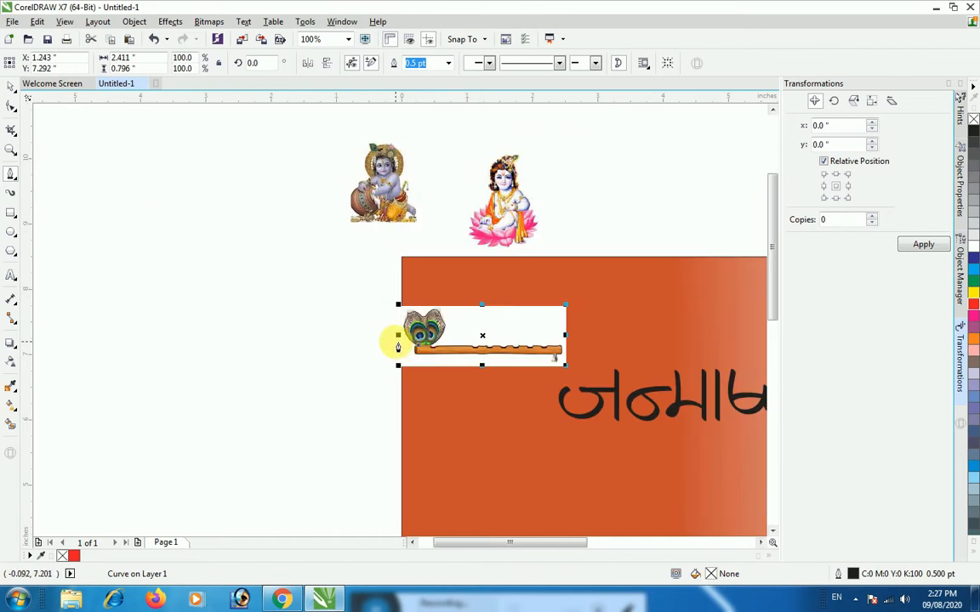
Select the flute image together with its traced outline and intersect them to create a cut-out
left_click(10, 88)
left_click_drag(338, 267, 585, 391)
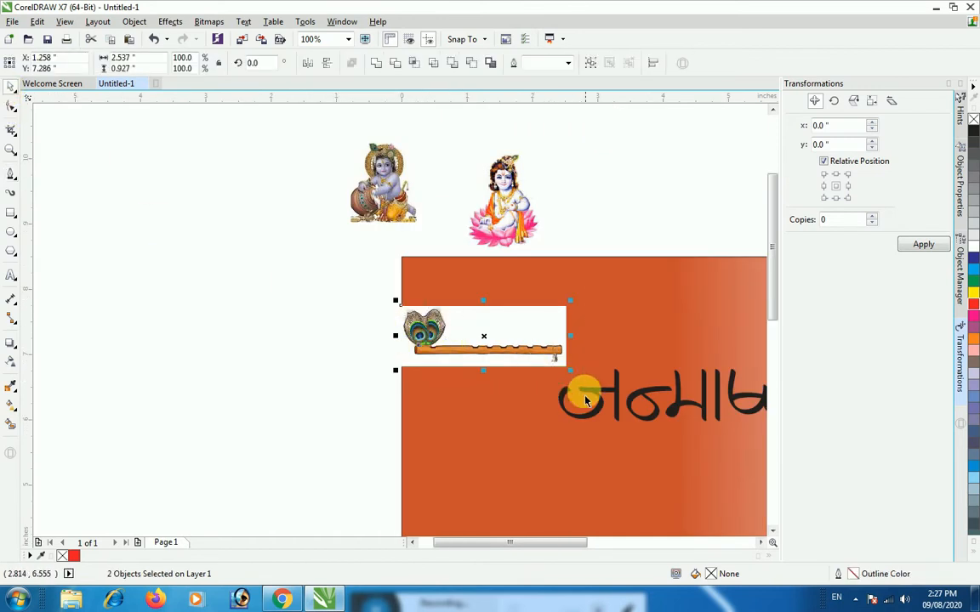
left_click(414, 64)
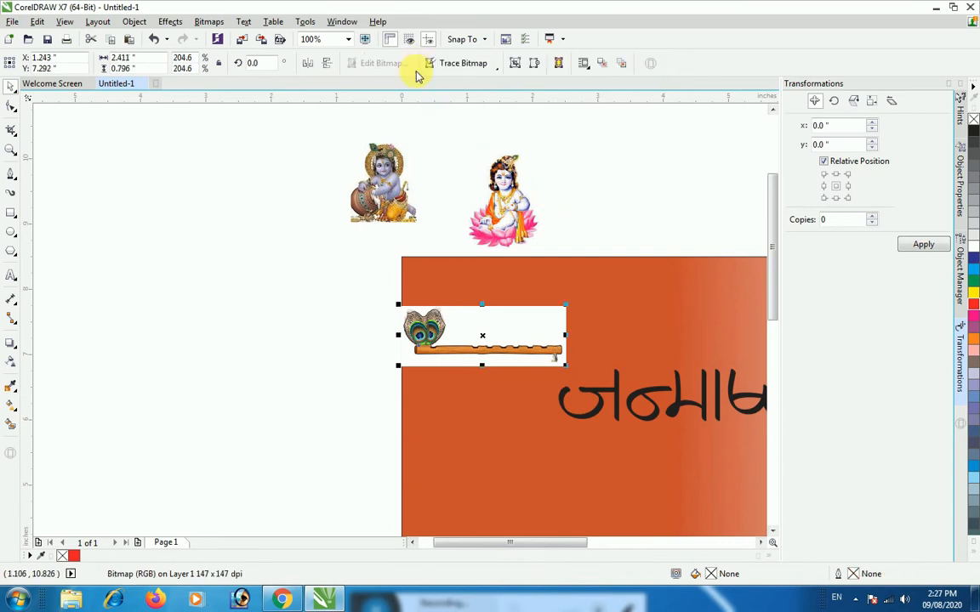
Pull the outline and the cut-out flute off the original image, placing the cut-out just above the Hindi title
left_click(511, 353)
left_click_drag(516, 359, 665, 339)
left_click(490, 359)
left_click_drag(486, 345, 650, 362)
Move the original flute image and the traced outline off the banner into the empty area beside the page
left_click(496, 359)
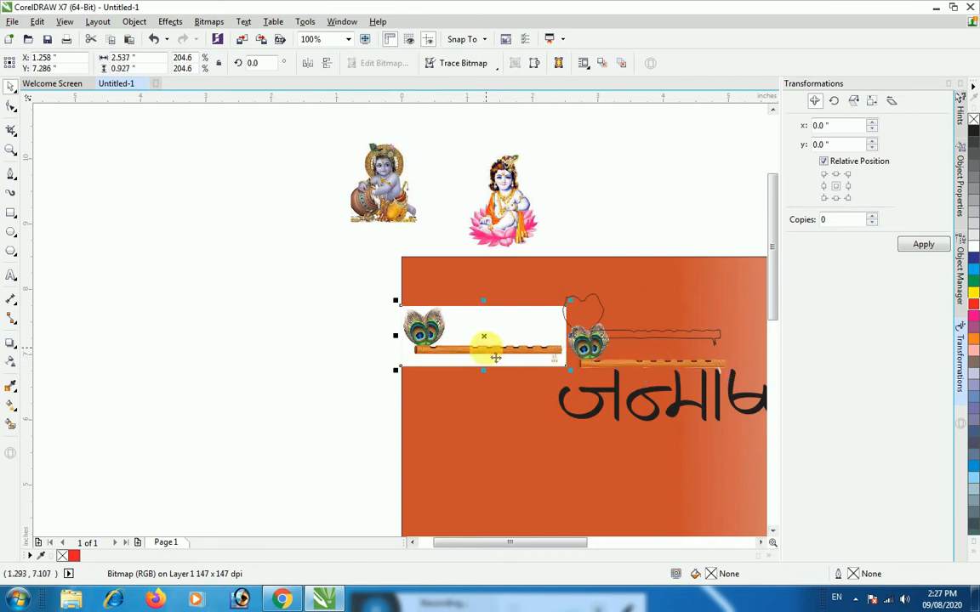
left_click_drag(490, 358, 217, 297)
left_click(586, 306)
left_click_drag(586, 307, 177, 184)
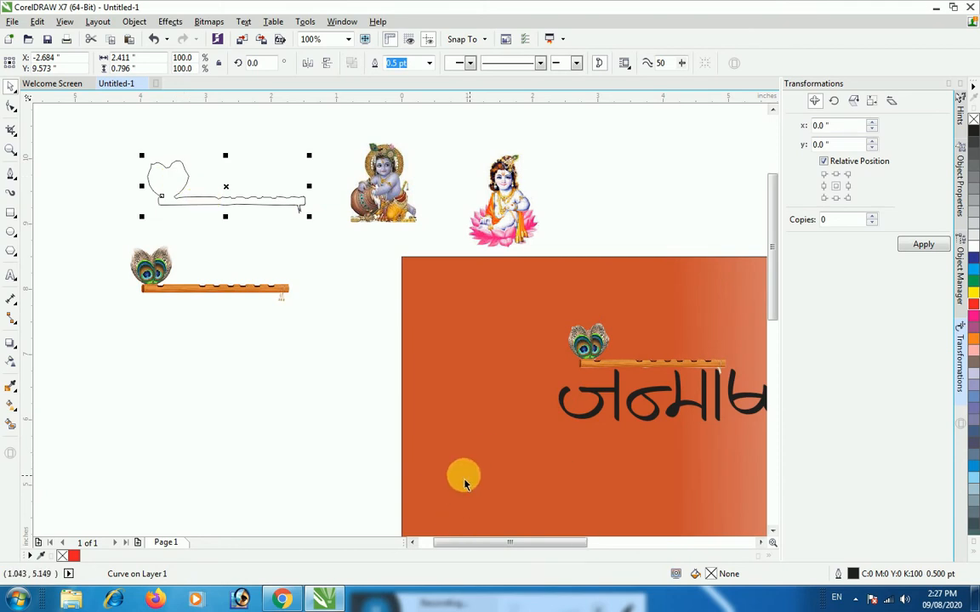
Stretch the cut-out flute to about 5.08 by 1.28 inches and place it along the top line of the Hindi title
left_click_drag(481, 542, 555, 544)
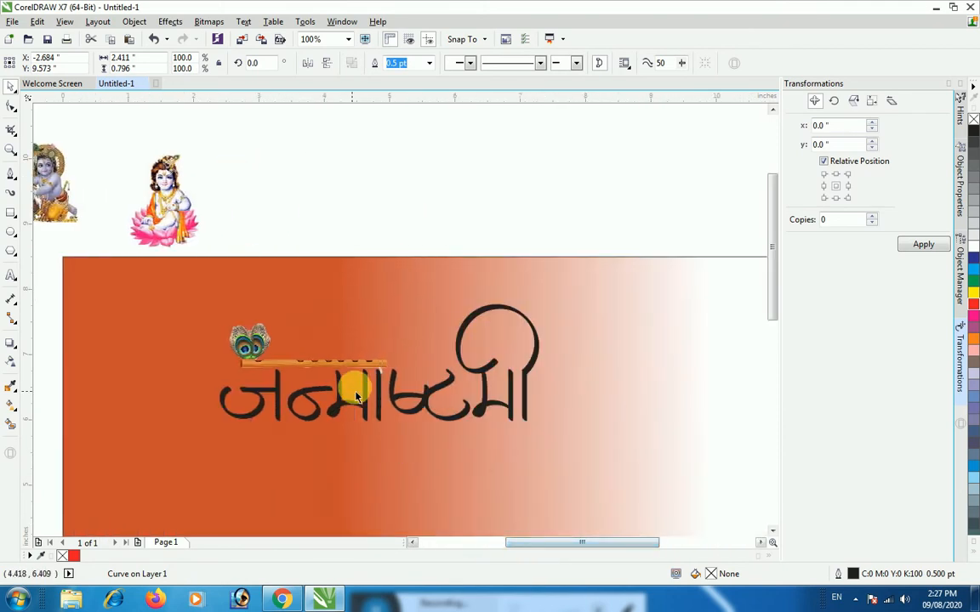
left_click(334, 365)
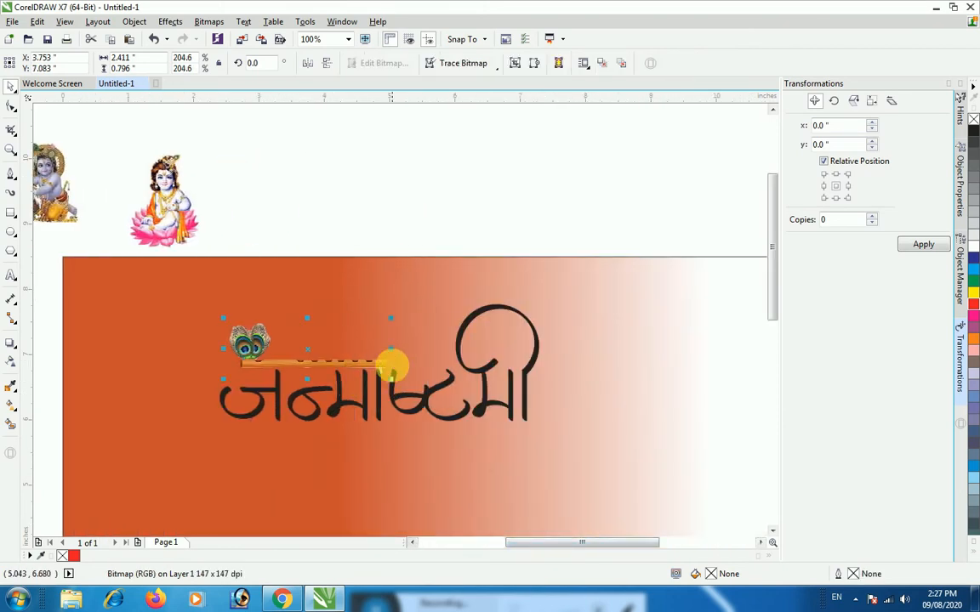
left_click_drag(401, 361, 568, 380)
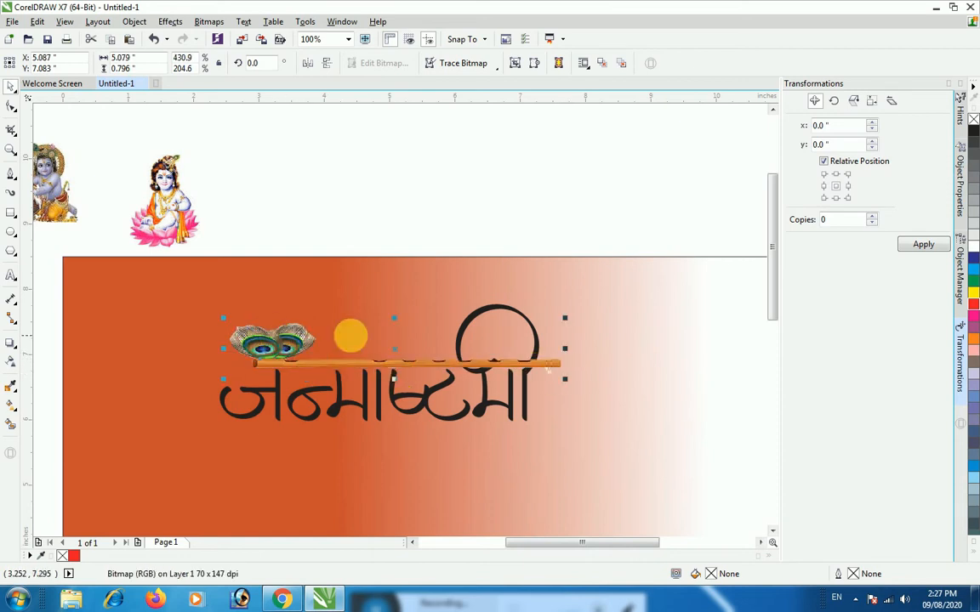
left_click_drag(396, 324, 394, 285)
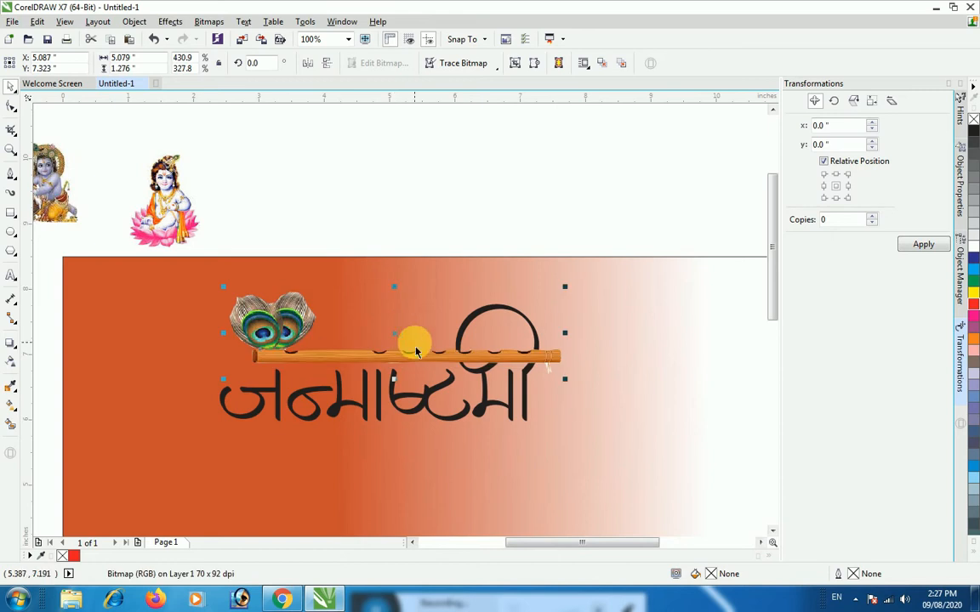
left_click_drag(394, 364, 393, 372)
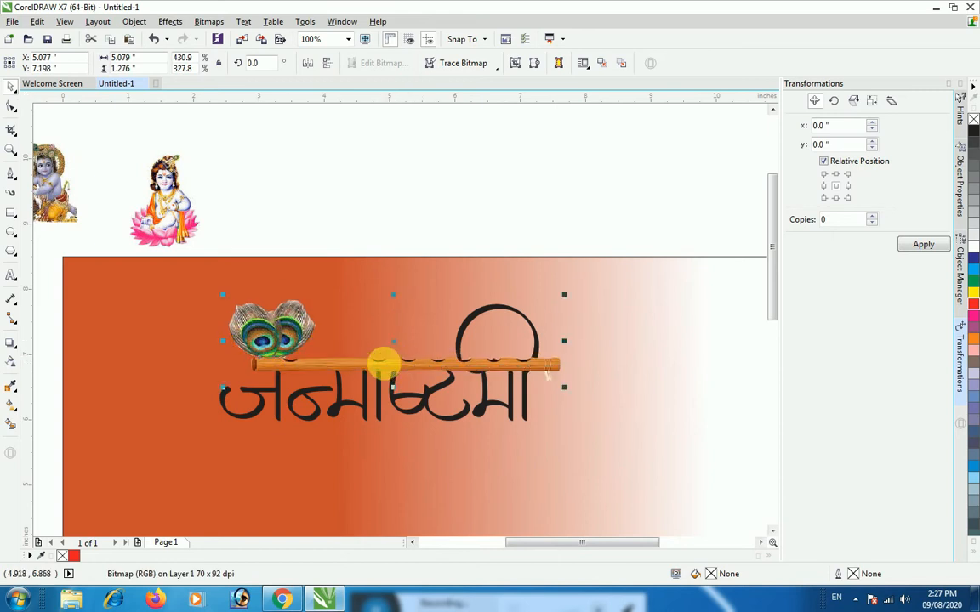
left_click(623, 448)
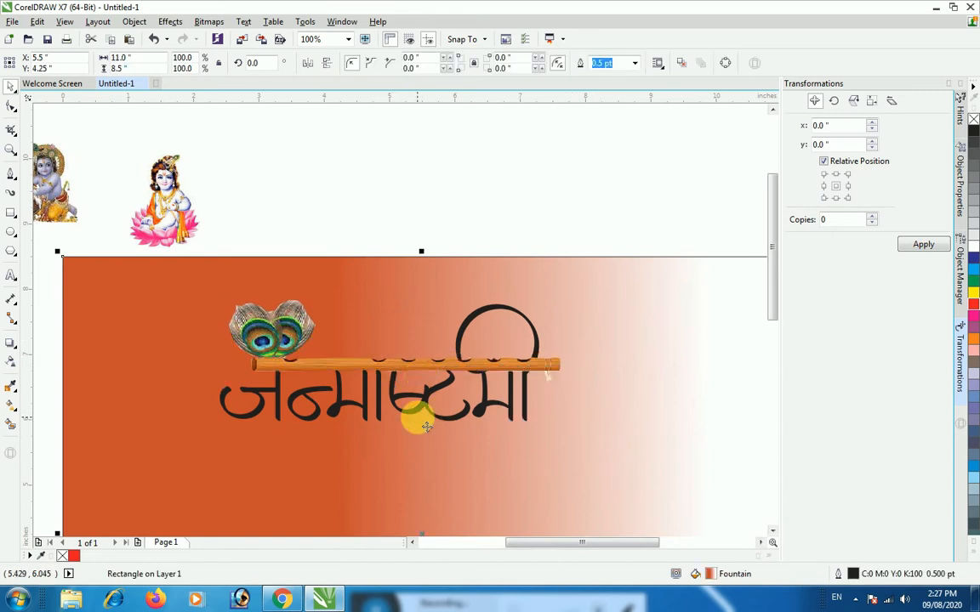
Reshape the flute cut-out's edge nodes around the tops of both peacock feathers with the Shape tool
scroll(415, 422, "up", 1)
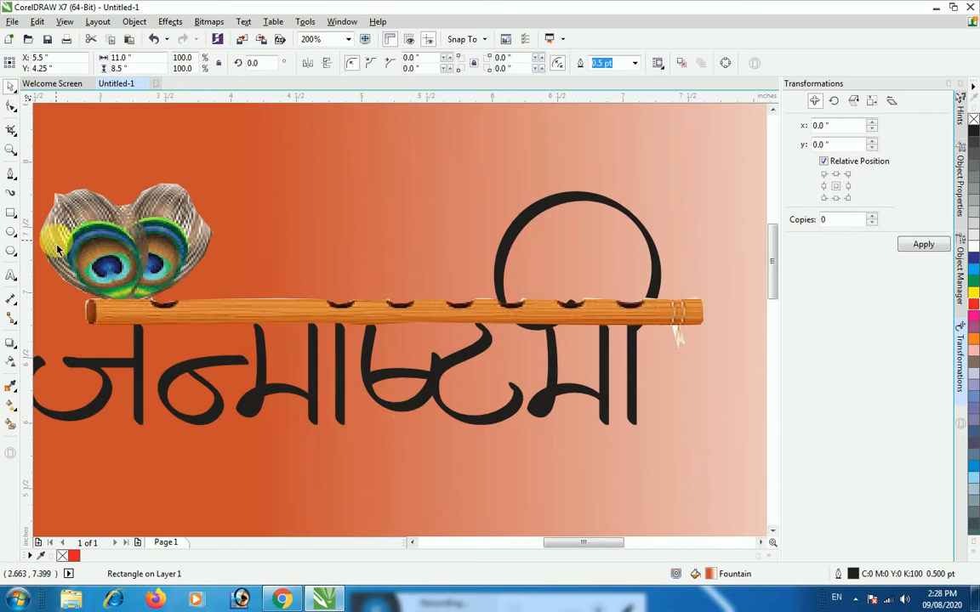
left_click(97, 237)
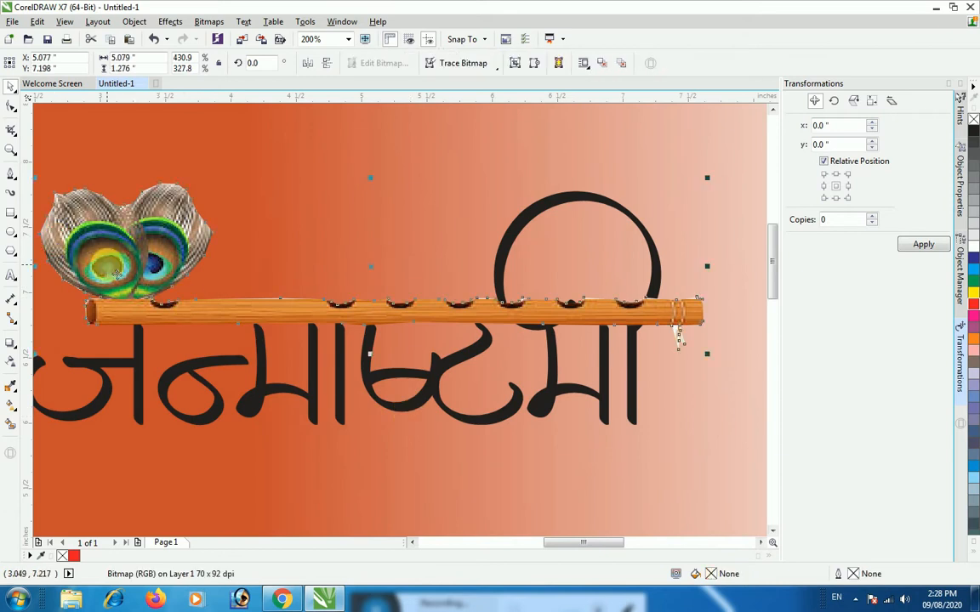
left_click(9, 111)
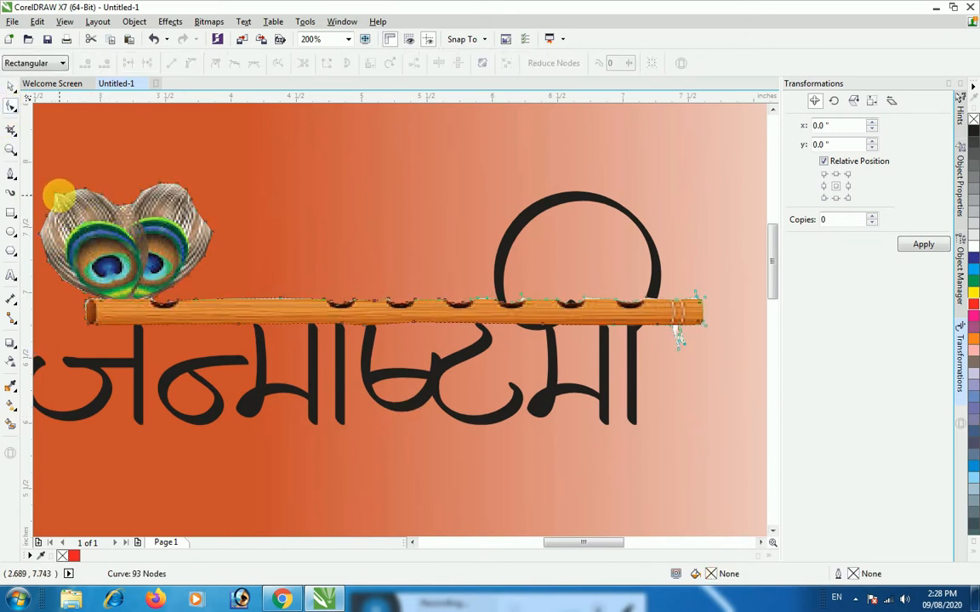
left_click_drag(65, 194, 99, 193)
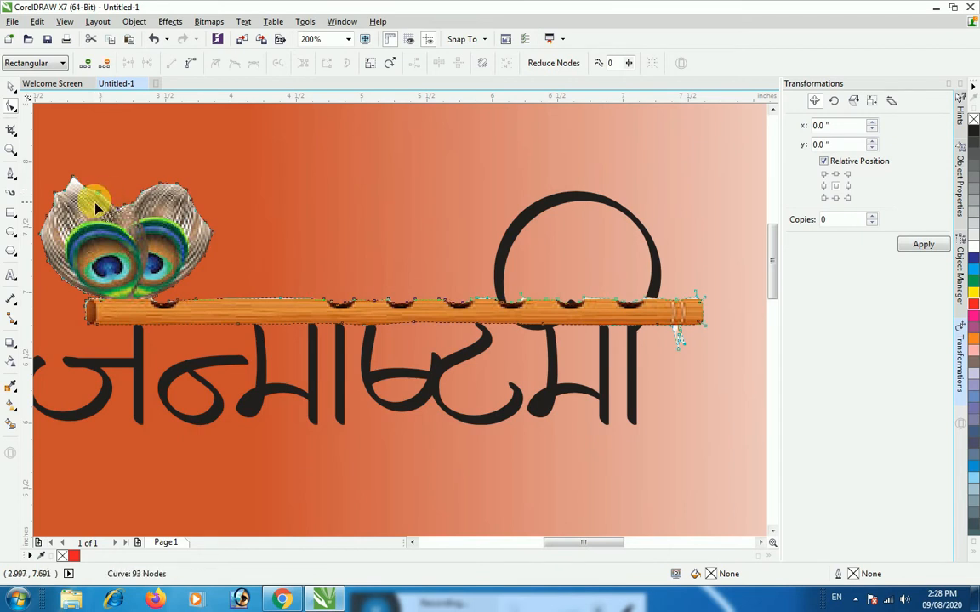
left_click(74, 181)
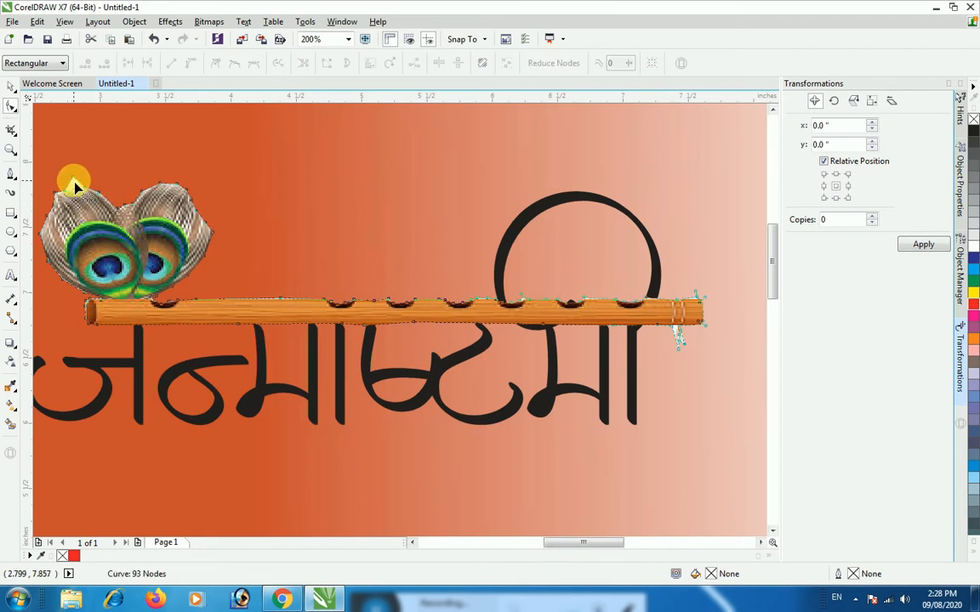
left_click_drag(74, 180, 74, 186)
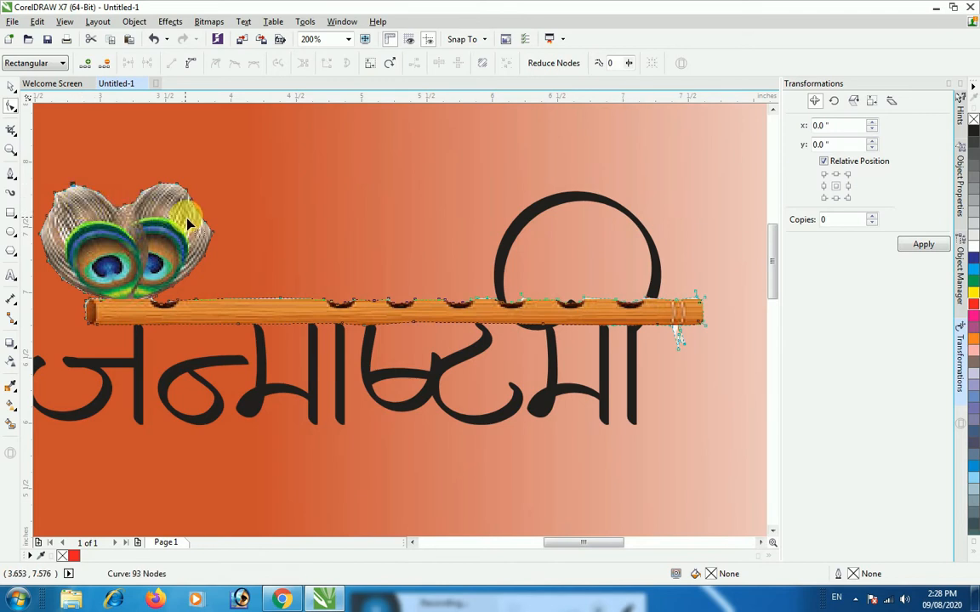
left_click_drag(192, 201, 192, 197)
left_click_drag(188, 190, 187, 187)
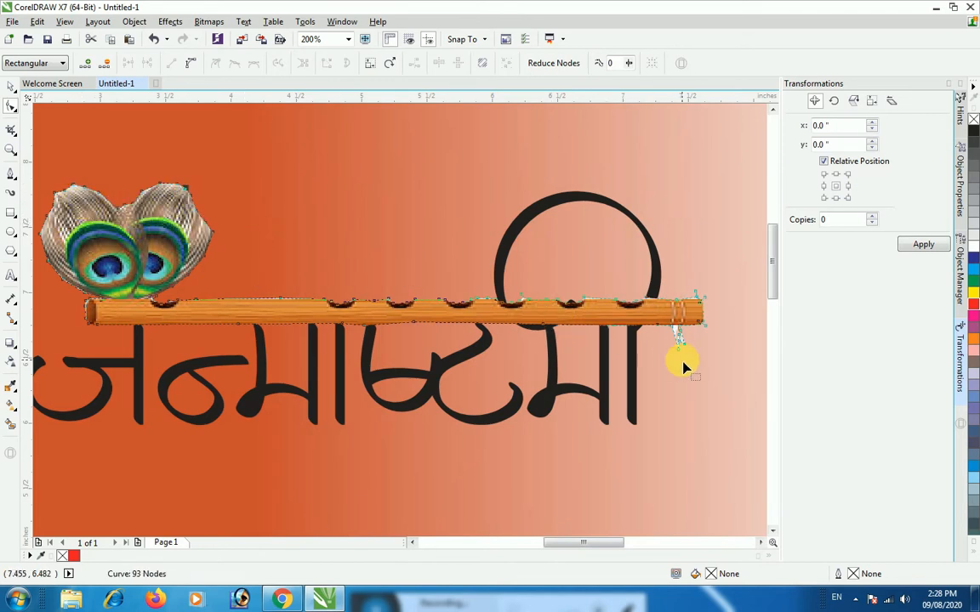
Adjust the cut-out's tassel nodes, pulling them up to the flute's lower edge to hide the tassels
mouse_move(678, 358)
left_mouse_down()
mouse_move(680, 367)
mouse_move(687, 354)
mouse_move(684, 362)
left_mouse_up()
left_click(597, 384)
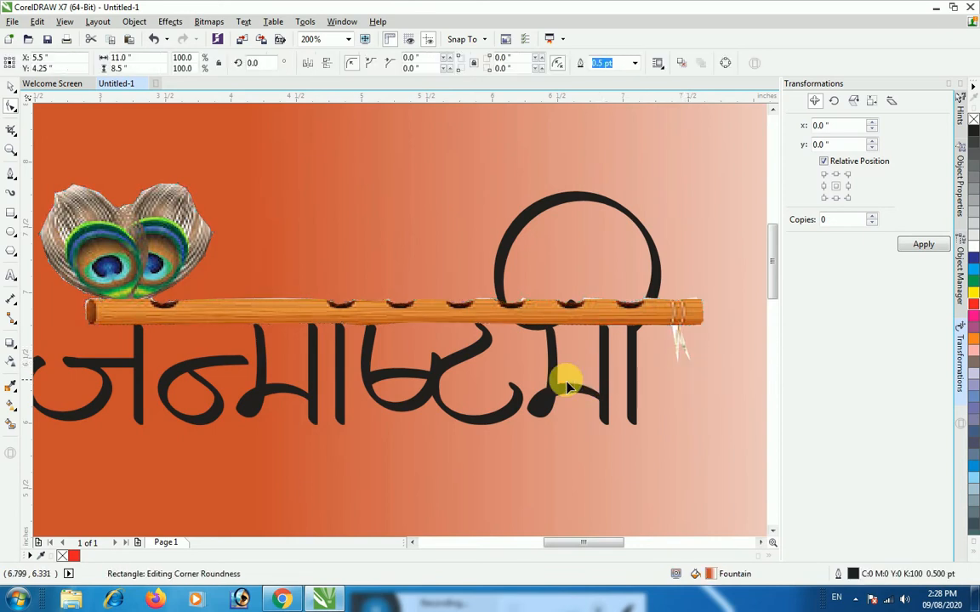
left_click(689, 372)
left_click_drag(677, 364, 678, 332)
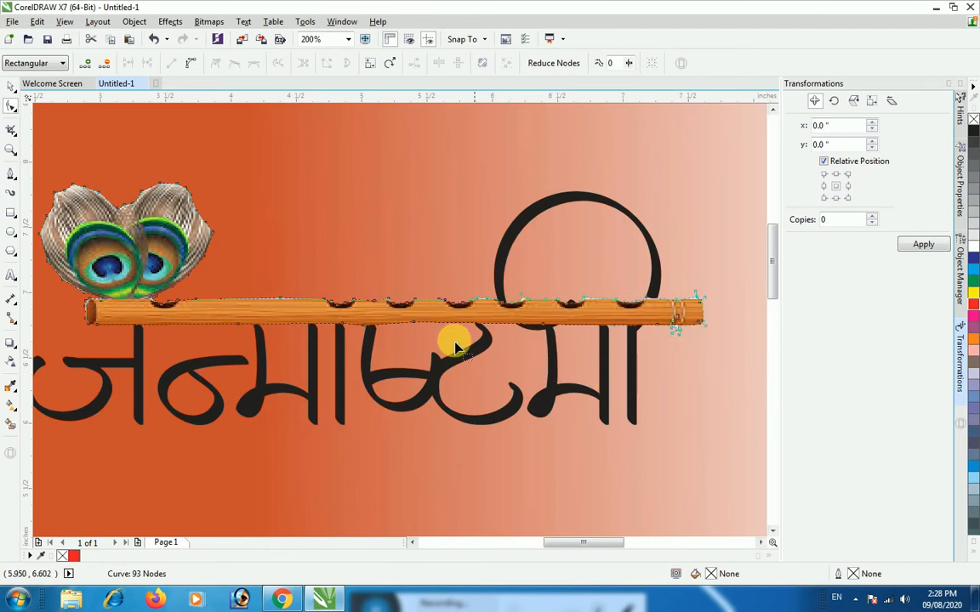
Lower the nodes along the flute's upper edge to trim the white fringe from the cut-out
left_click_drag(649, 298, 695, 304)
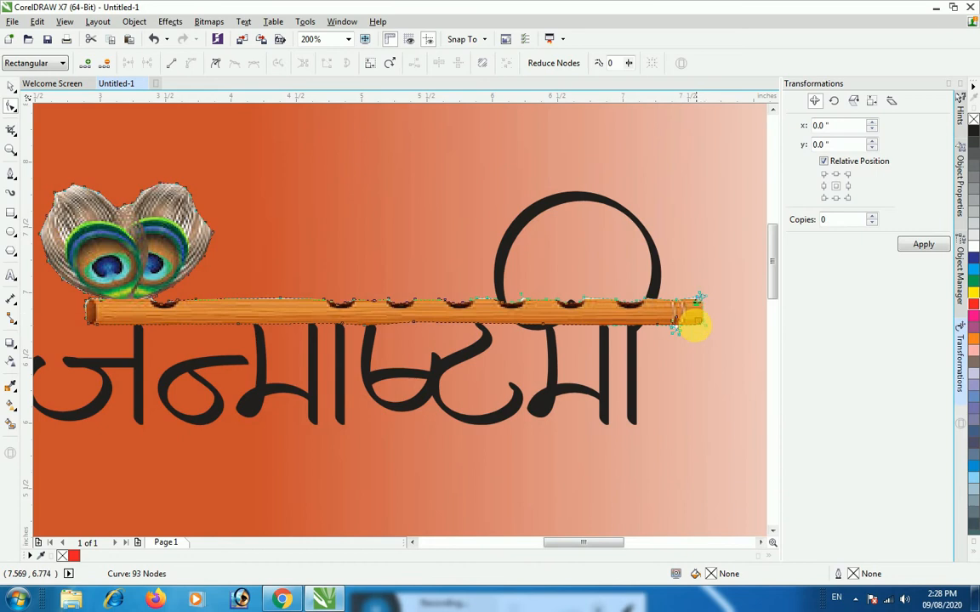
left_click(279, 303)
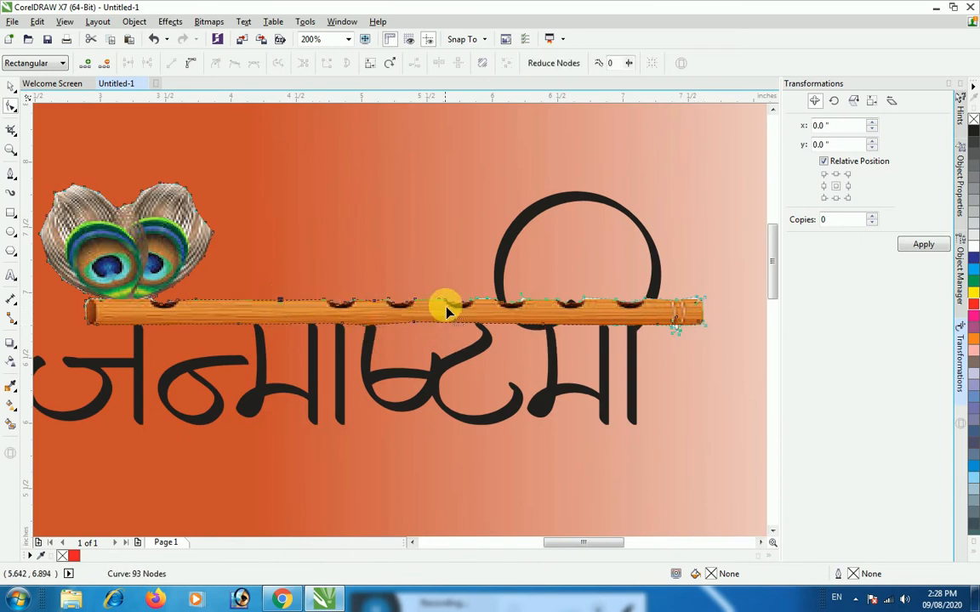
left_click_drag(441, 305, 444, 303)
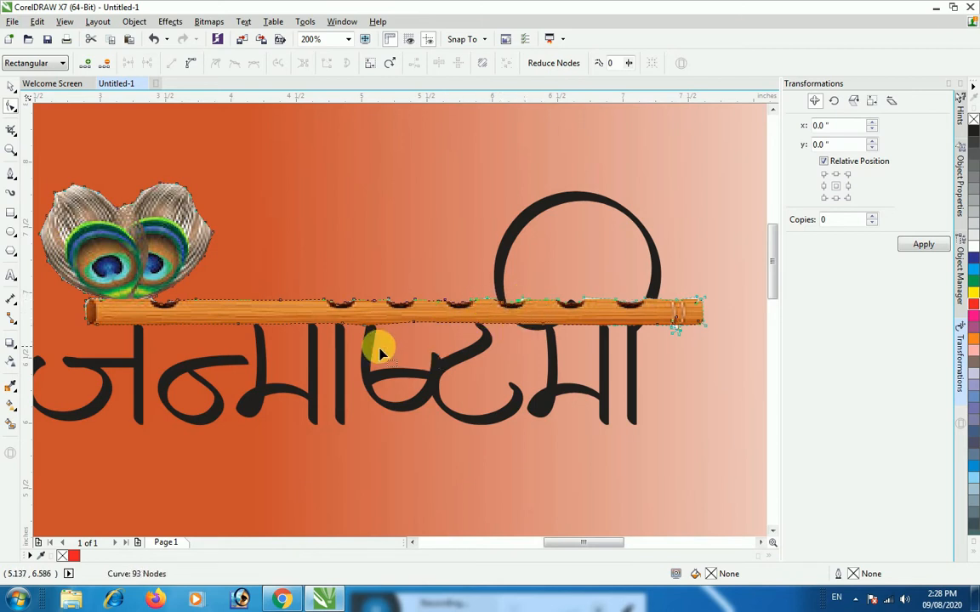
scroll(375, 343, "down", 1)
scroll(378, 354, "down", 1)
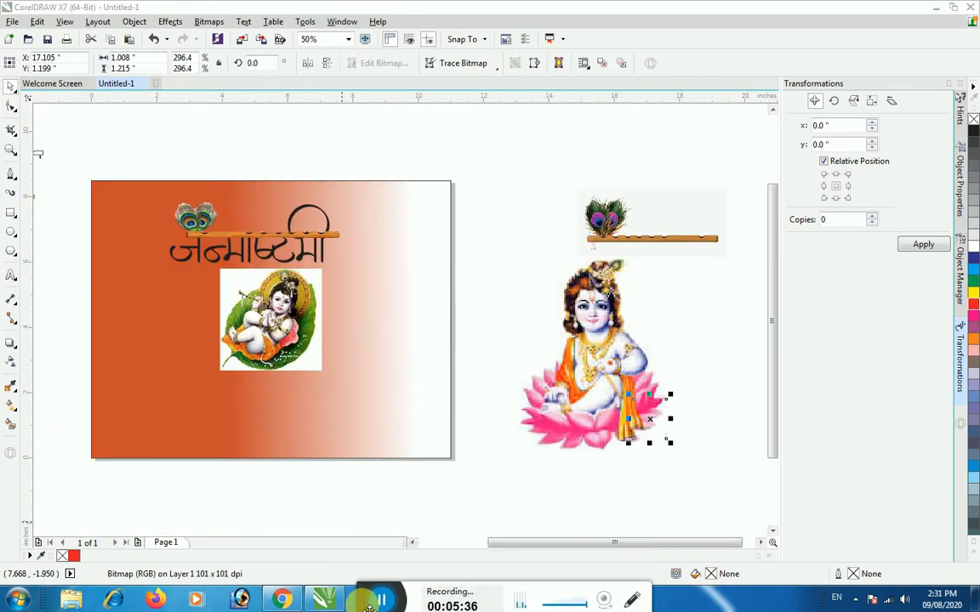
Start a Pen tool outline at the baby Krishna's foot and trace it up the leaf's left edge
left_click(328, 399)
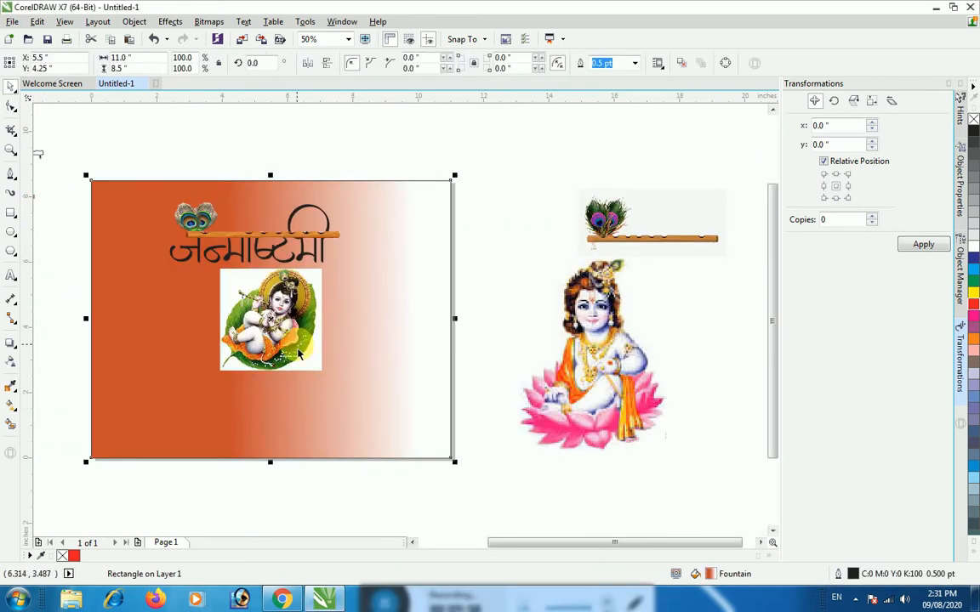
scroll(259, 349, "up", 1)
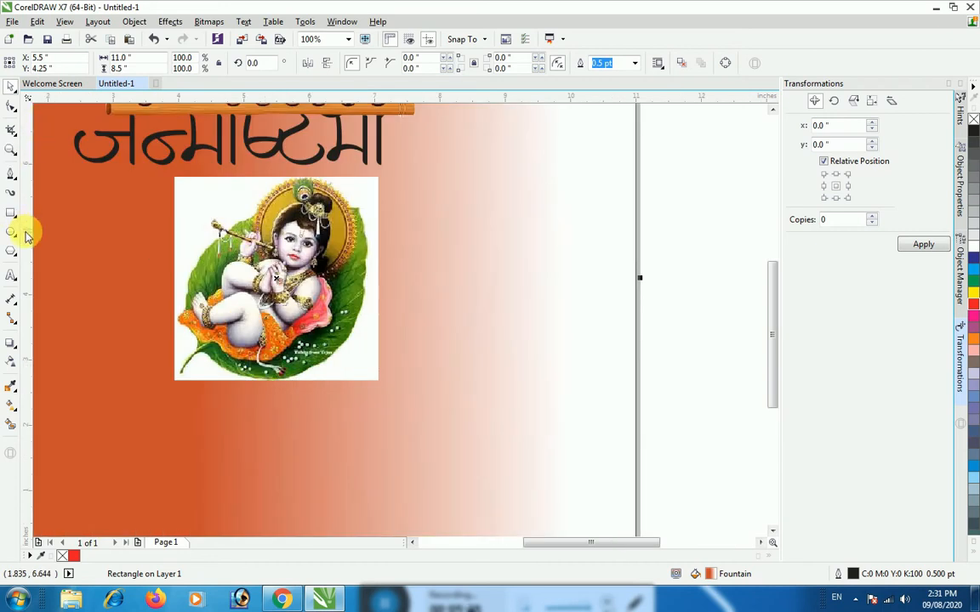
left_click(12, 177)
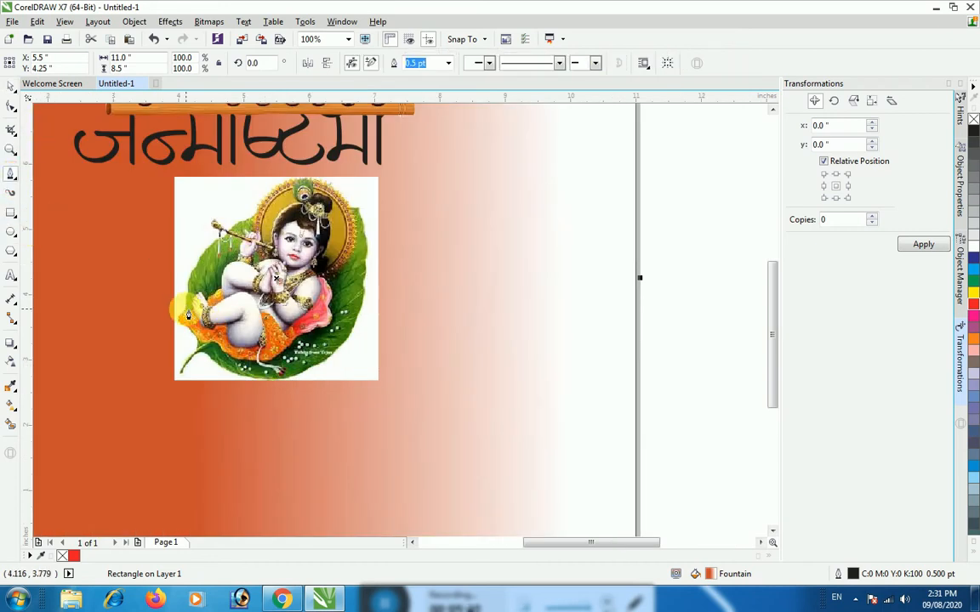
left_click(185, 308)
left_click(182, 287)
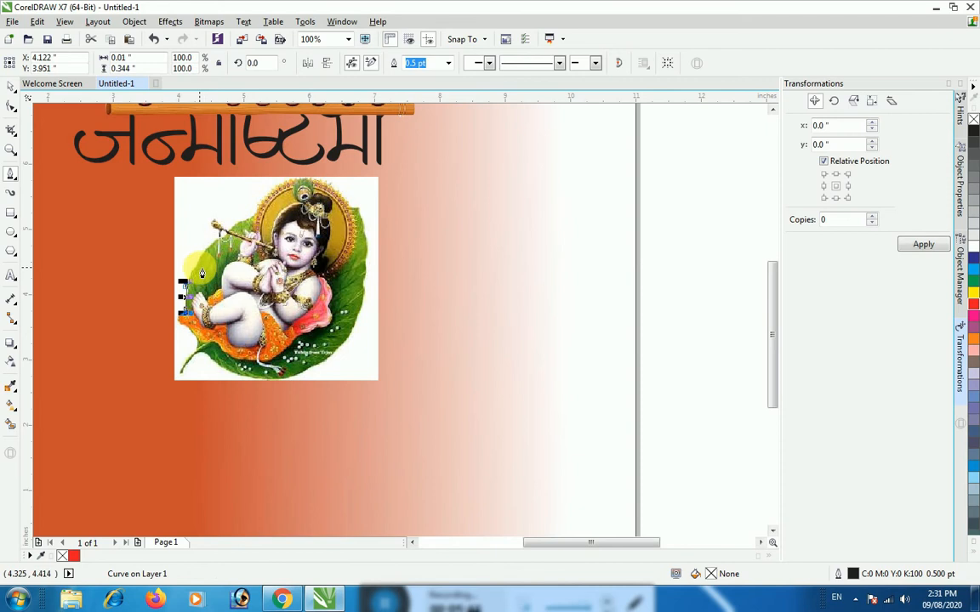
left_click(181, 261)
left_click(210, 247)
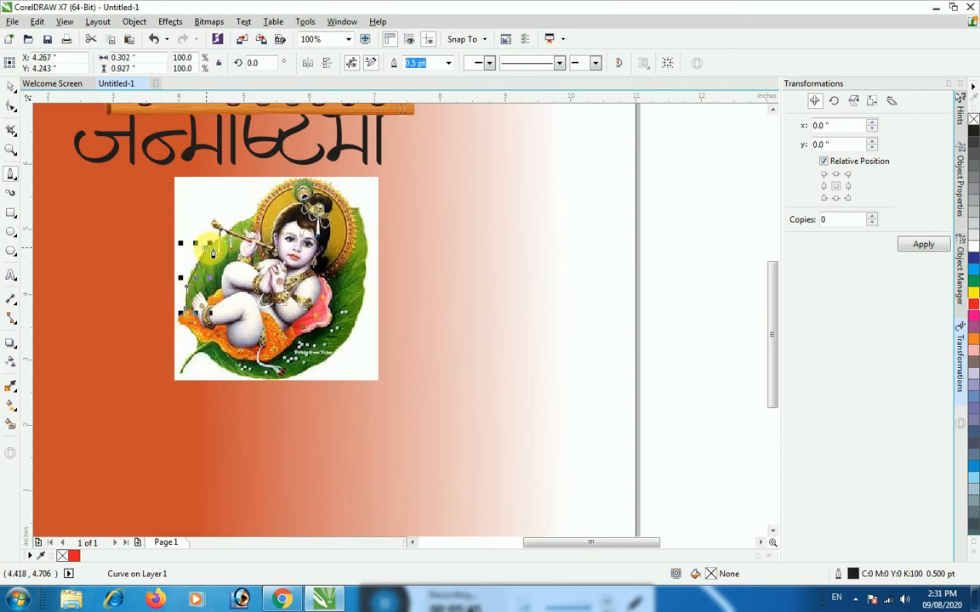
Continue the outline around the raised end of the flute and back onto the leaf's upper edge
scroll(222, 245, "up", 1)
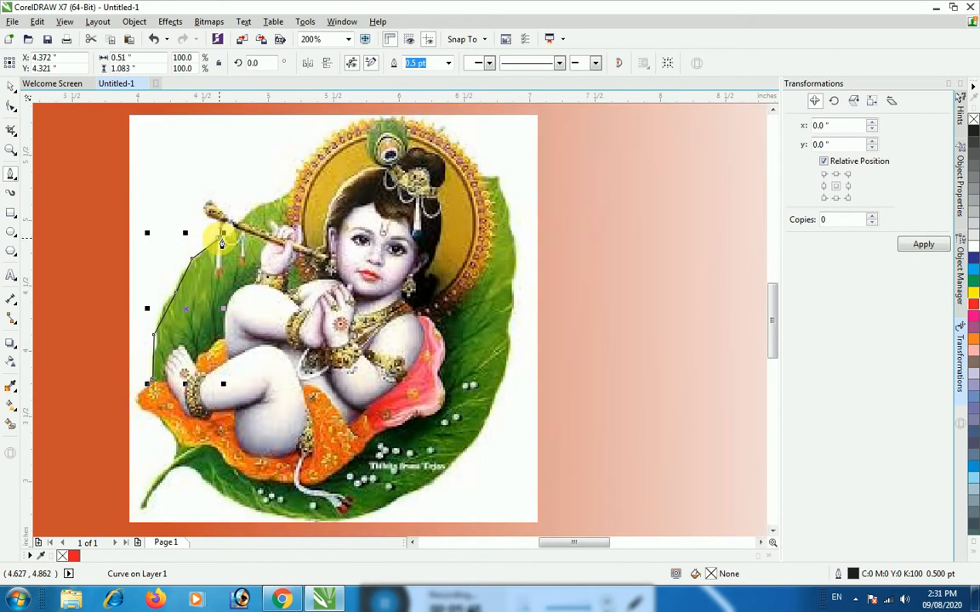
left_click(220, 223)
left_click(210, 220)
left_click(211, 209)
left_click(213, 206)
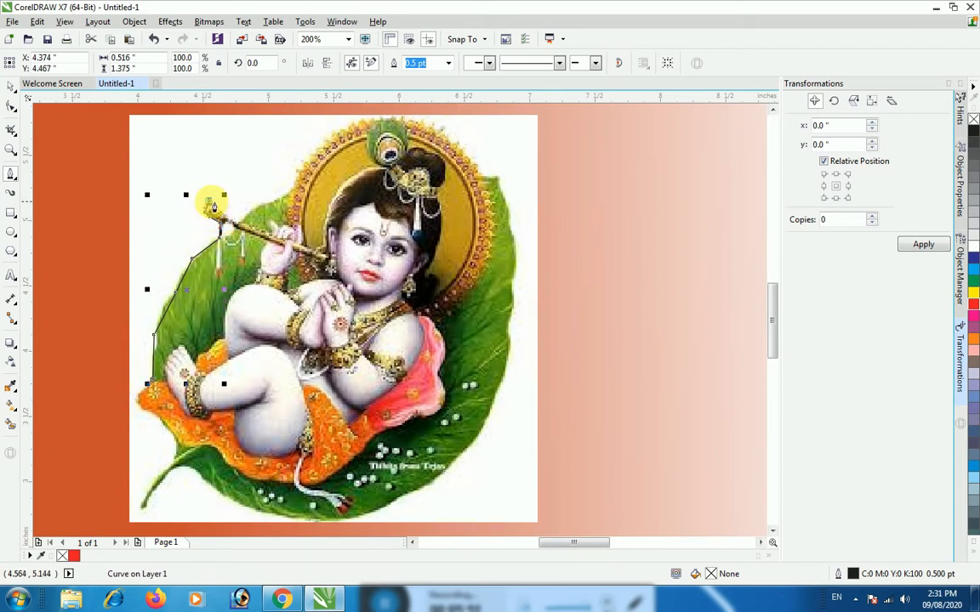
left_click(218, 207)
left_click(230, 219)
left_click(239, 222)
left_click(251, 211)
left_click(261, 205)
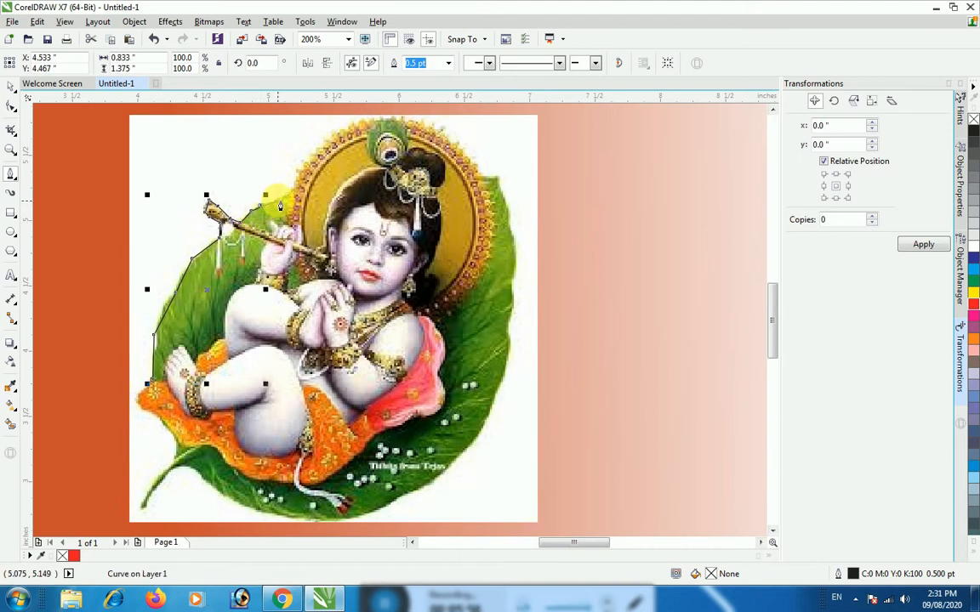
Extend the outline along the leaf's upper edge and up the beaded rim of the golden halo
left_click(278, 200)
left_click(289, 196)
left_click(292, 184)
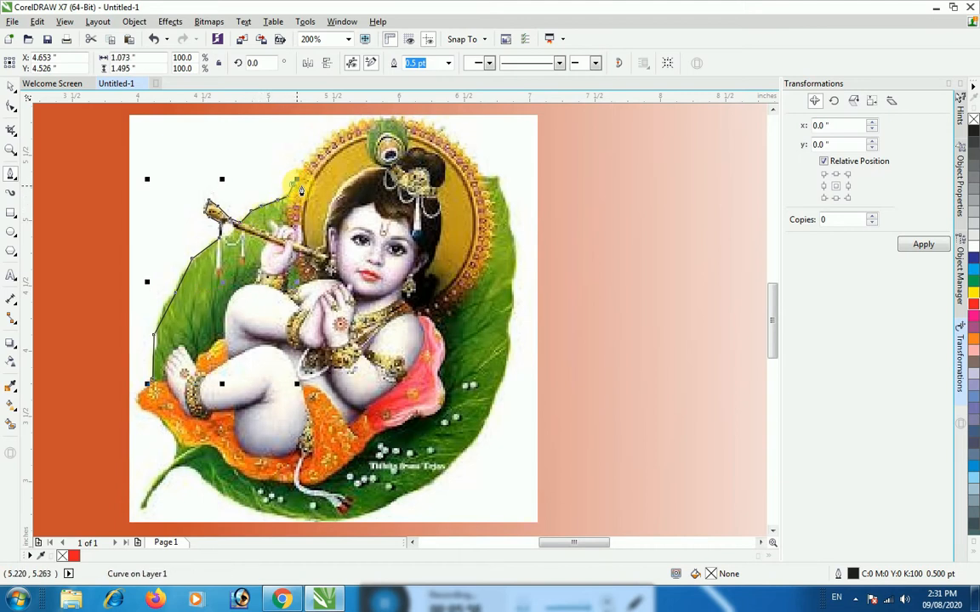
left_click(314, 159)
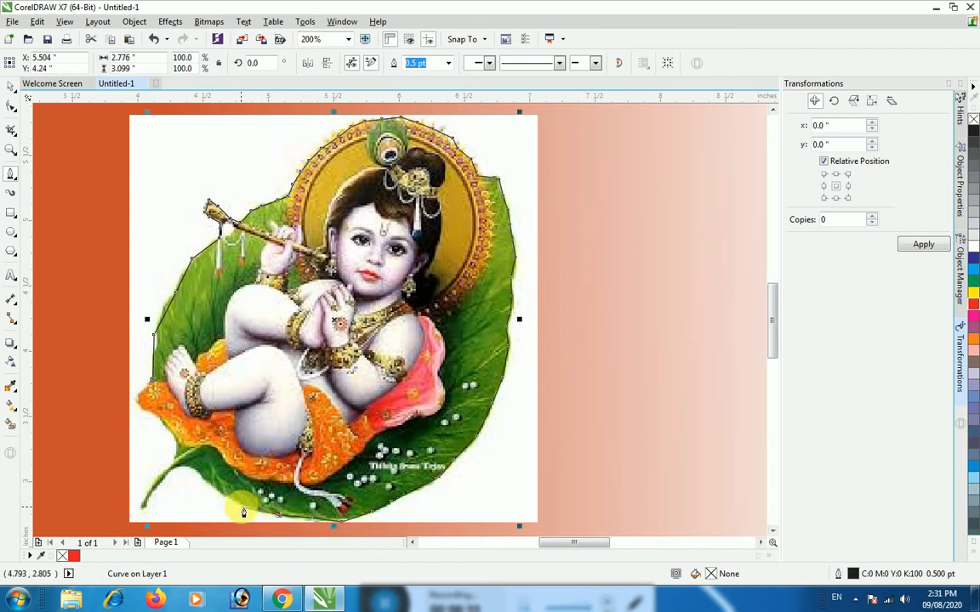
Trace the outline along the leaf's underside and down around the tip of its stem
left_click(241, 508)
left_click(218, 493)
left_click(194, 470)
left_click(169, 482)
left_click(155, 503)
left_click(150, 515)
left_click(146, 510)
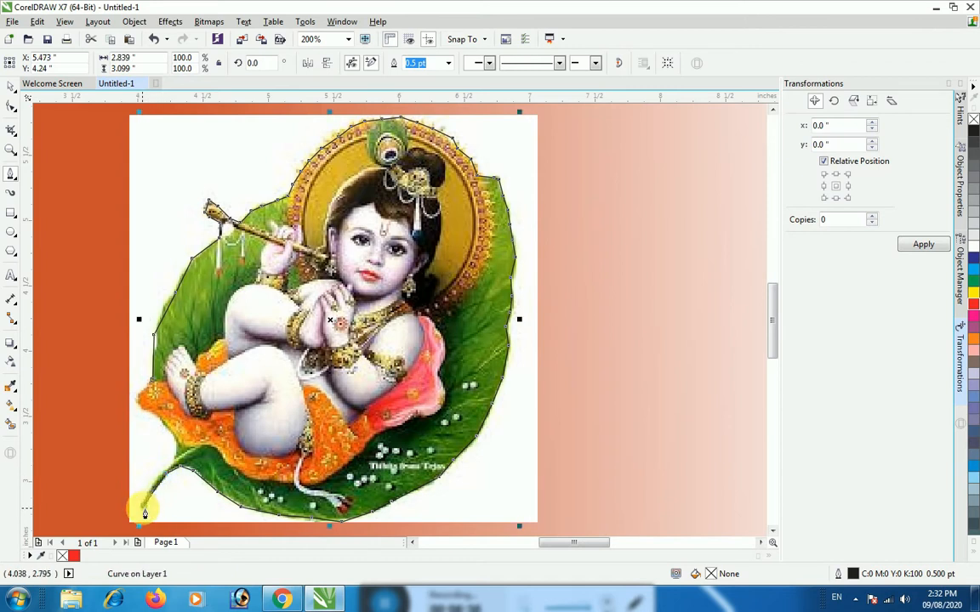
left_click(140, 509)
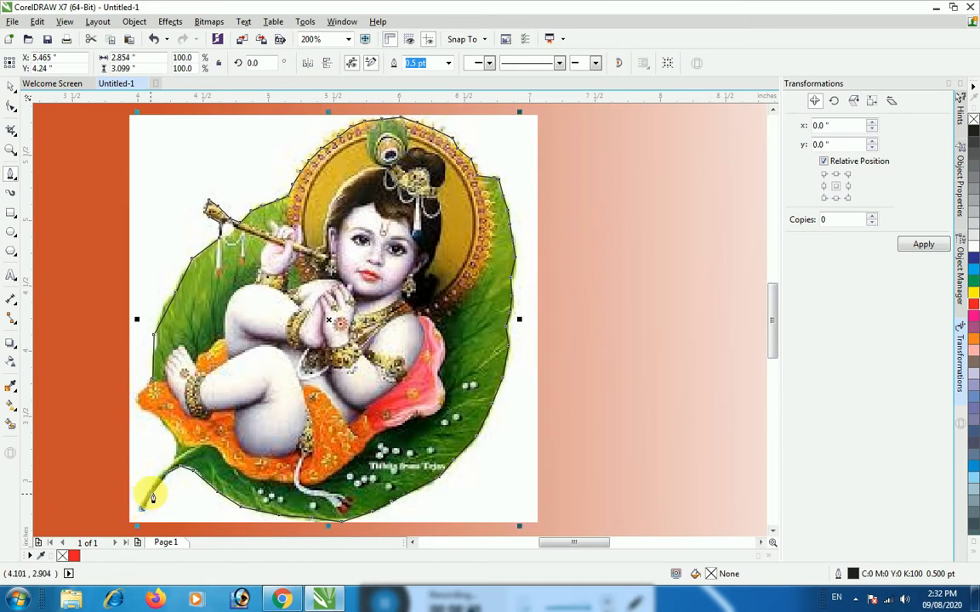
Trace back up the stem and around the orange cloth, closing the outline at its starting point
left_click(149, 488)
left_click(158, 479)
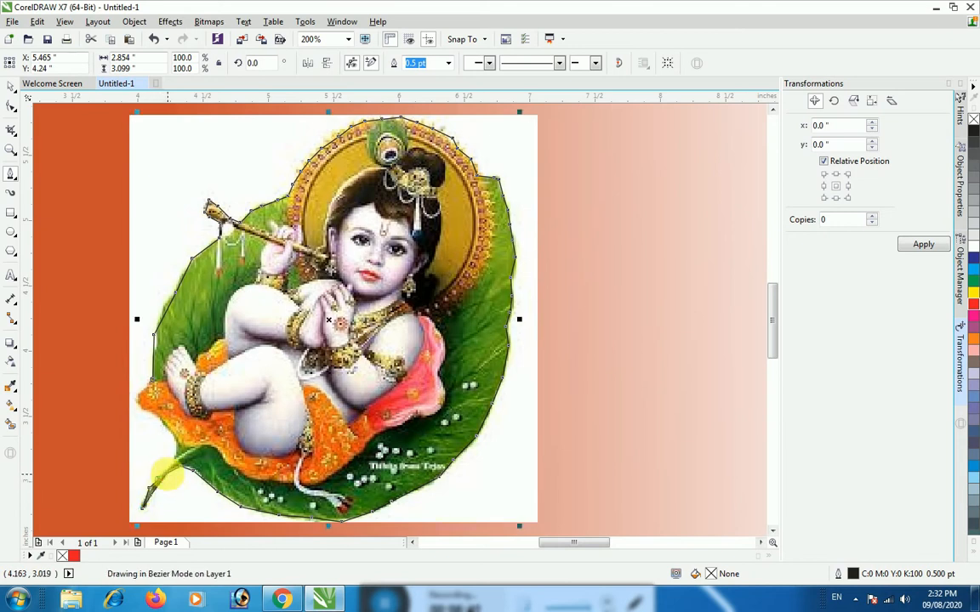
left_click(170, 468)
left_click(176, 453)
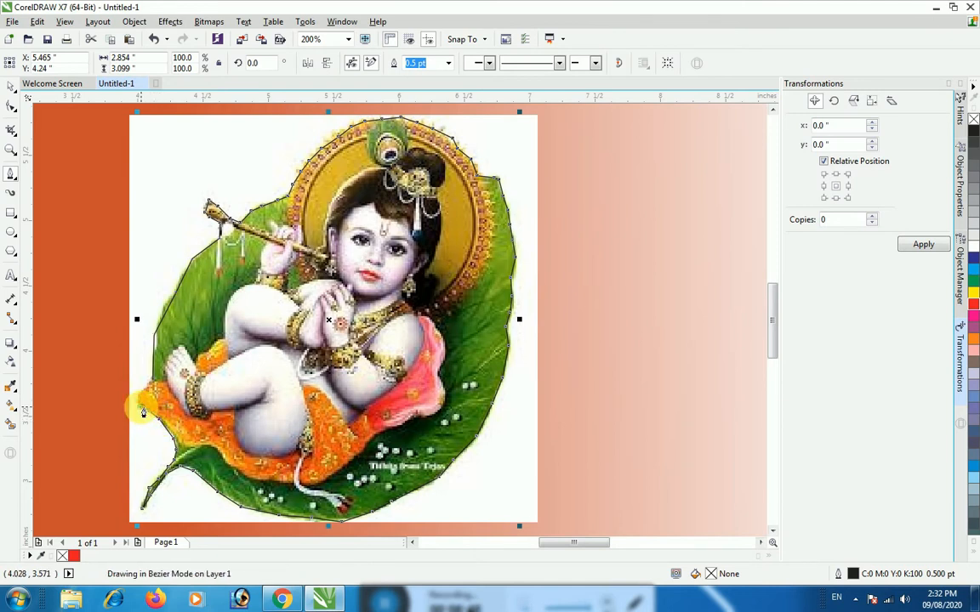
left_click(145, 398)
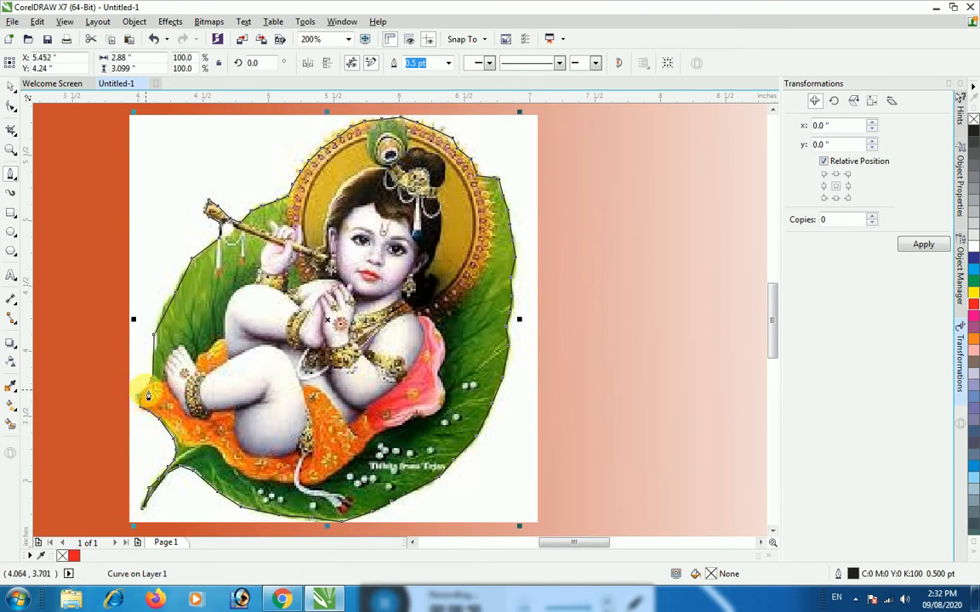
left_click(153, 381)
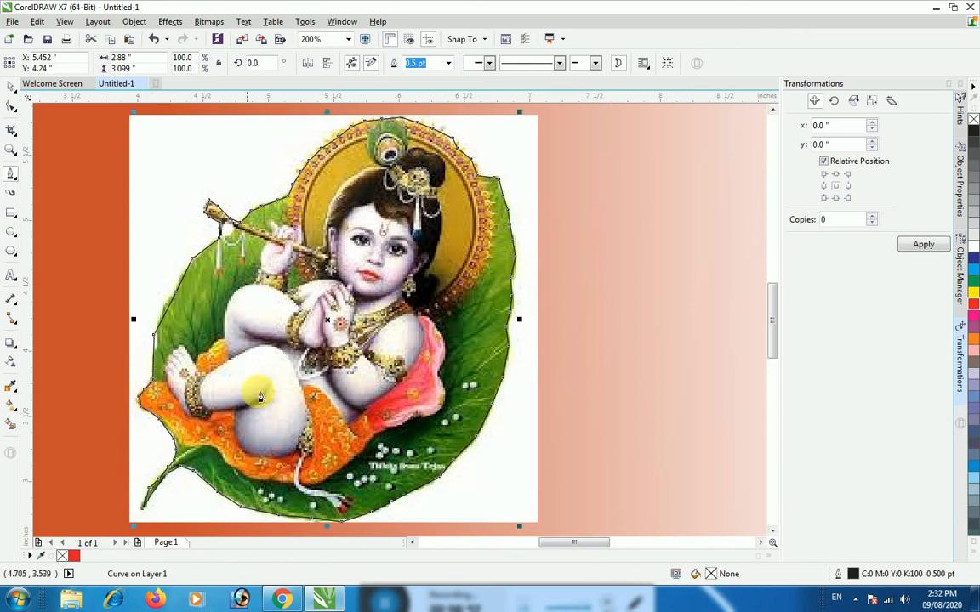
Select the traced outline together with the baby Krishna image and intersect them to create a cut-out
scroll(269, 372, "down", 1)
scroll(269, 371, "down", 1)
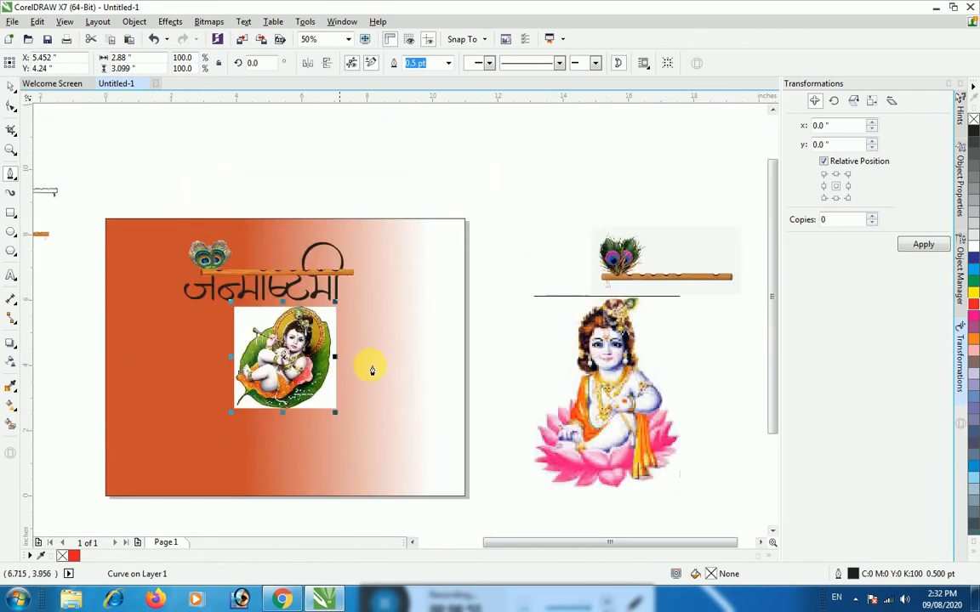
left_click(11, 104)
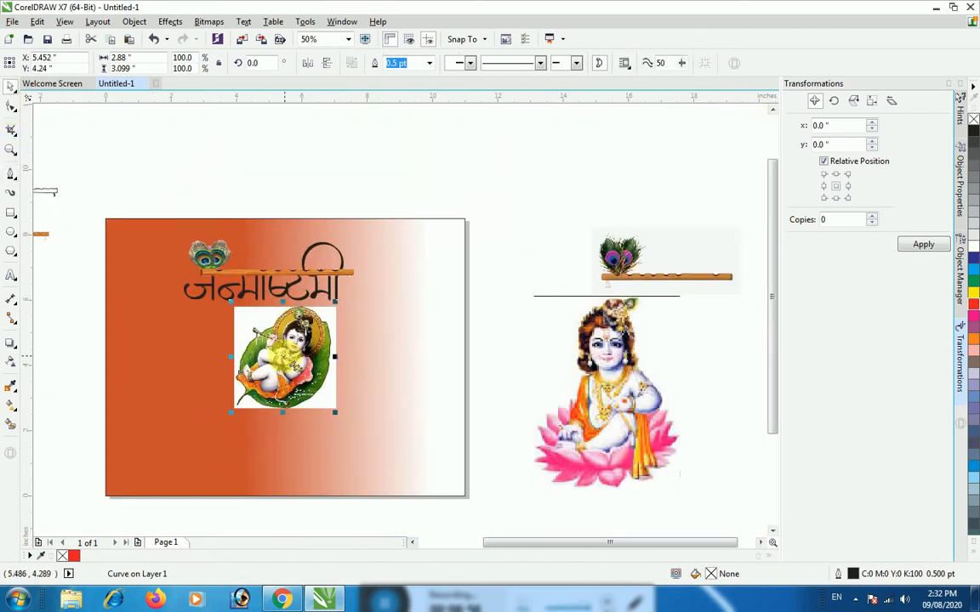
left_click_drag(502, 285, 192, 439)
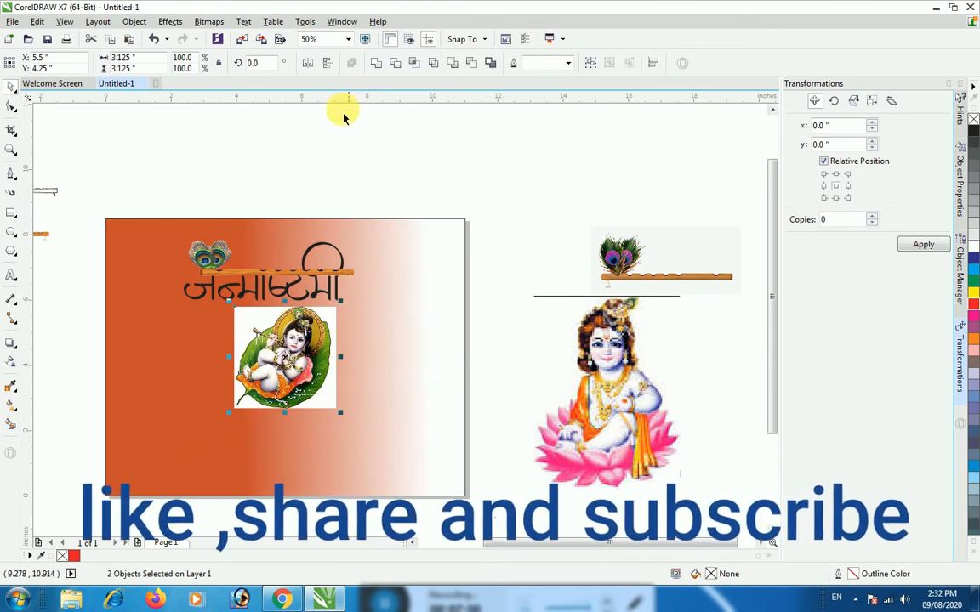
left_click(415, 64)
Pull the cut-out and its outline off the source image, and park the source image off the page, adding 10 bitmap colors to the palette
left_click_drag(281, 365, 402, 374)
left_click_drag(285, 363, 418, 355)
left_click_drag(275, 373, 669, 557)
left_click(500, 368)
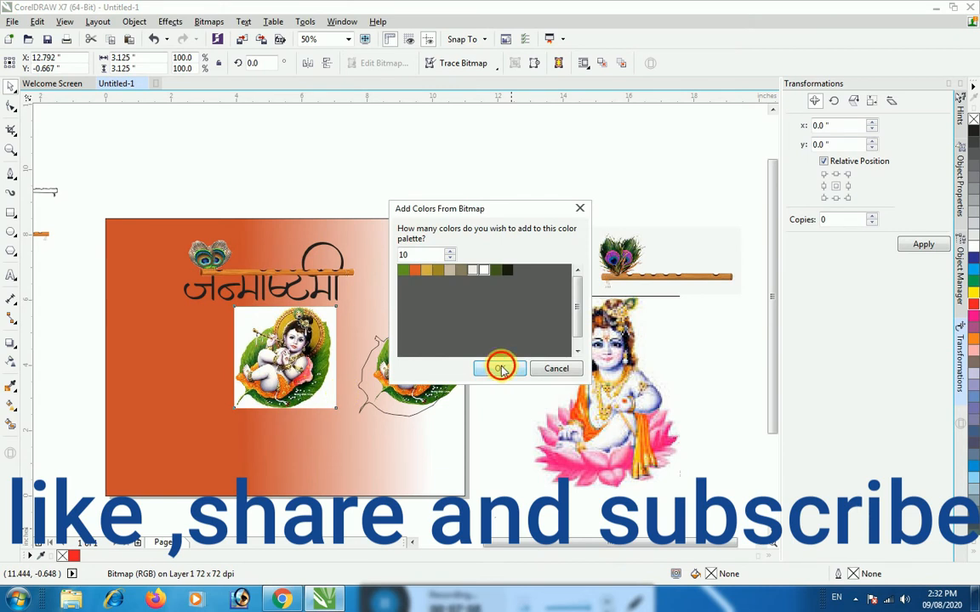
left_click_drag(298, 375, 606, 506)
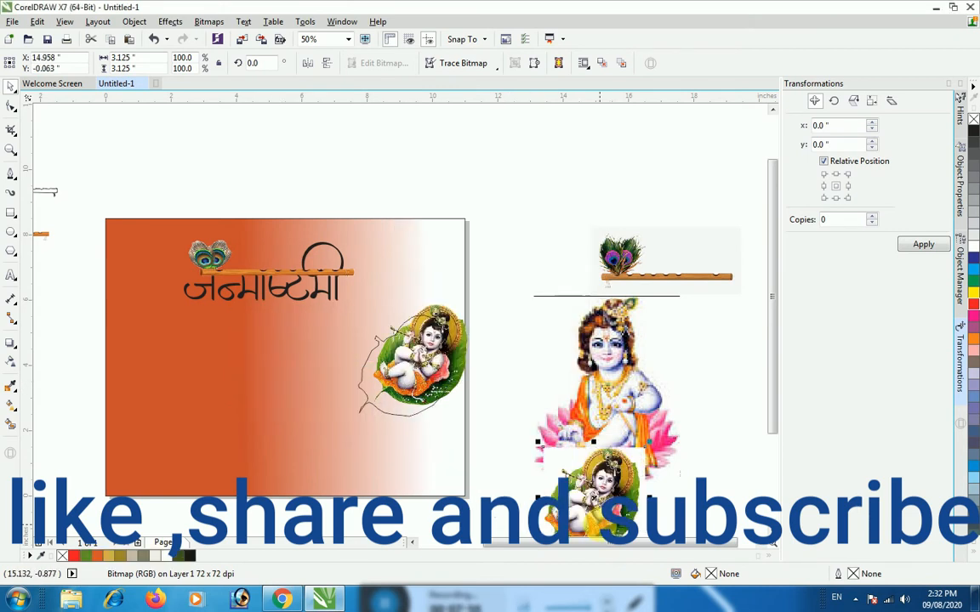
Move the traced outline off the page and enlarge the Krishna cut-out to about 3.47 by 3.73 inches at the page's right side
left_click(389, 423)
left_click_drag(386, 414, 677, 467)
left_click_drag(435, 371, 313, 462)
left_click_drag(391, 419, 405, 395)
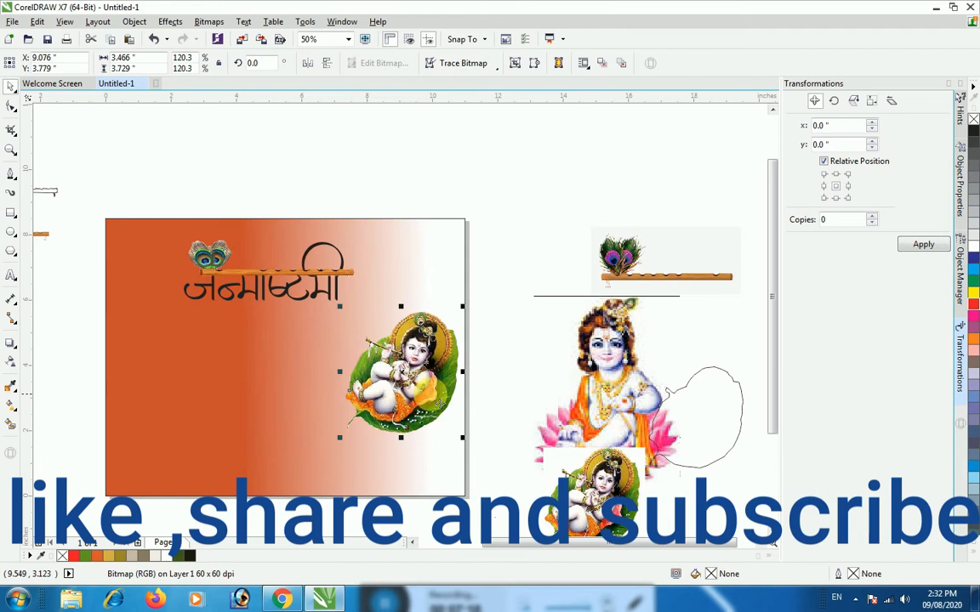
Move the Hindi title and flute together down beside the Krishna cut-out and enlarge them slightly
left_click_drag(162, 187, 374, 320)
left_click_drag(271, 274, 261, 351)
left_click_drag(171, 317, 153, 303)
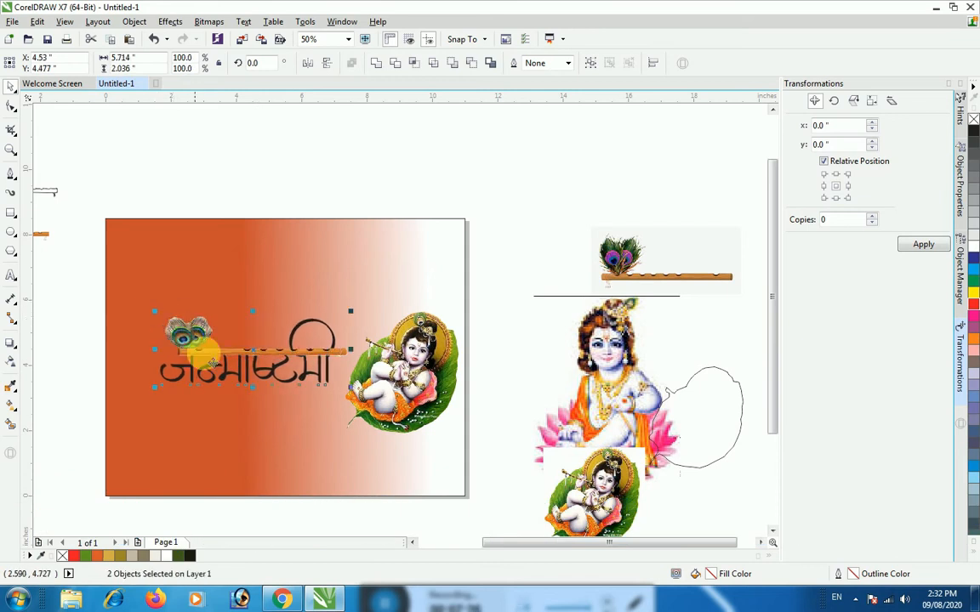
left_click_drag(350, 387, 357, 391)
Move the title text above the page and draw a rectangle about 9.94 by 2.56 inches around it
left_click(242, 387)
left_click_drag(245, 379, 268, 189)
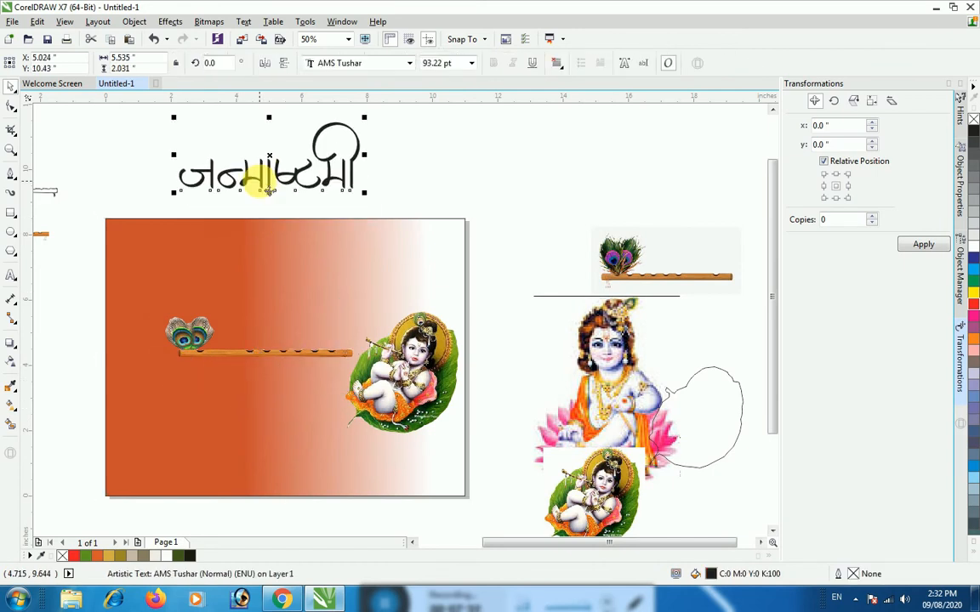
left_click(10, 212)
left_click_drag(129, 123, 457, 208)
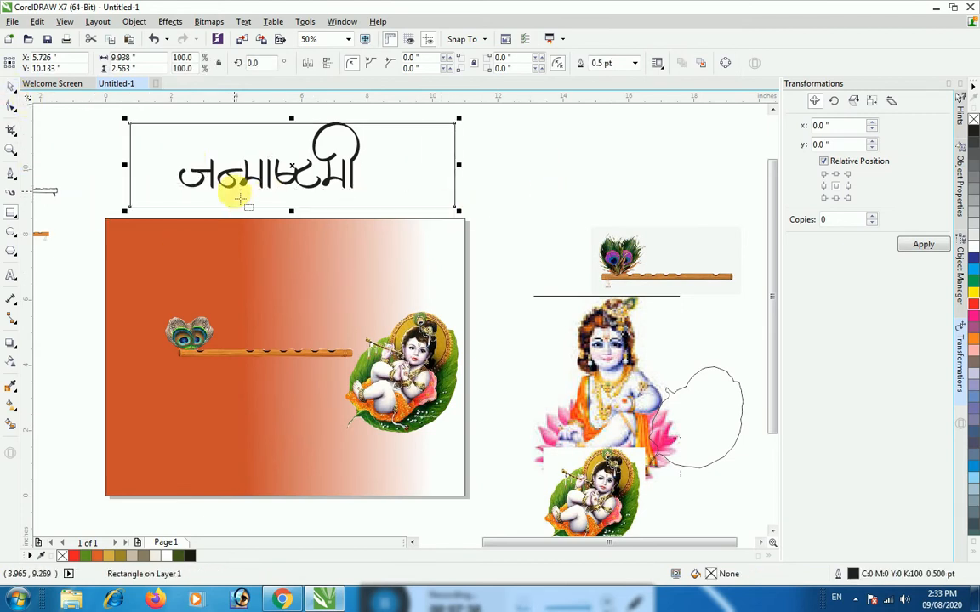
Try outline widths of 1.5 pt and 10 pt on the title and rectangle together, settling on 4 pt
left_click(8, 87)
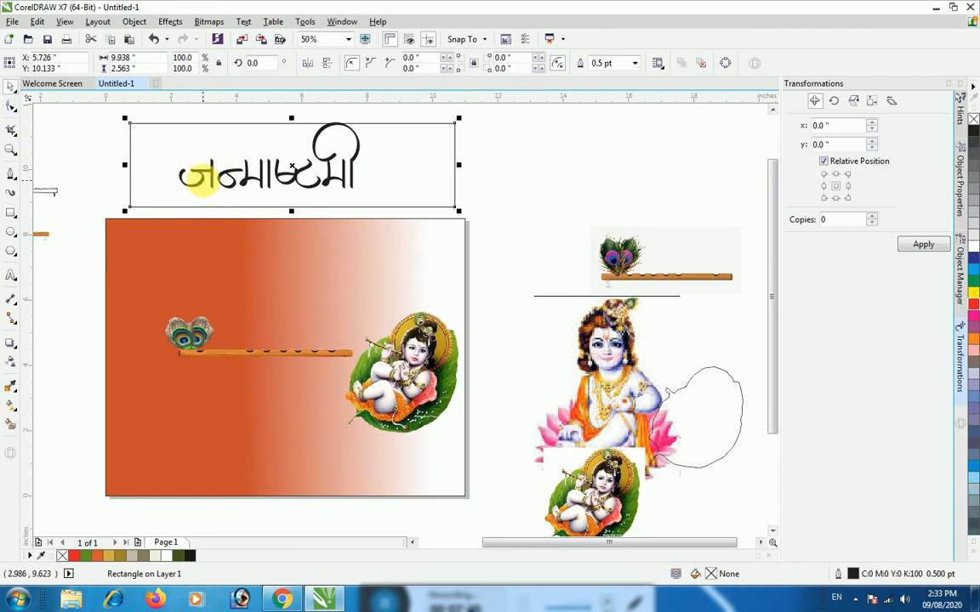
left_click(204, 179, "shift")
left_click(568, 64)
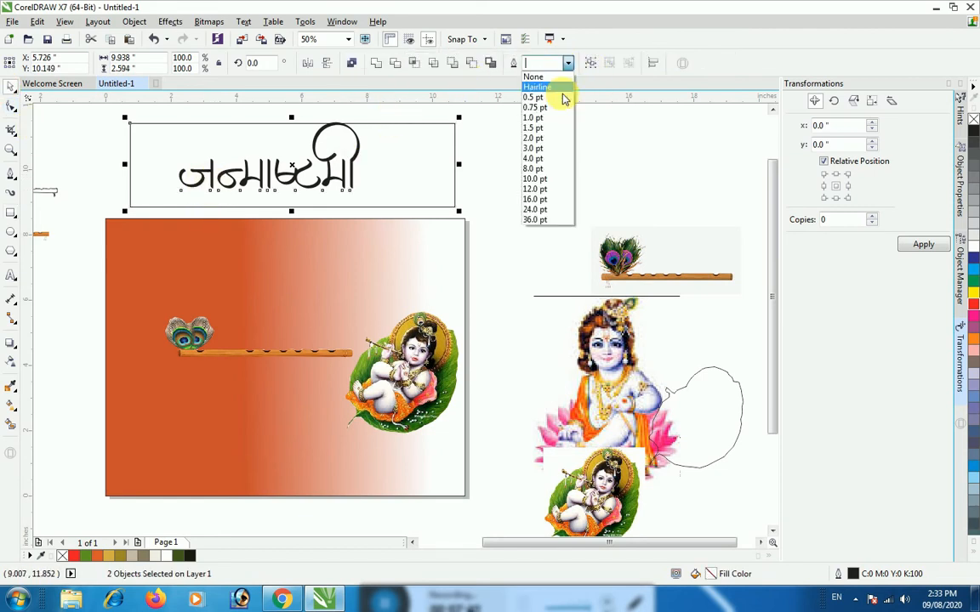
left_click(534, 127)
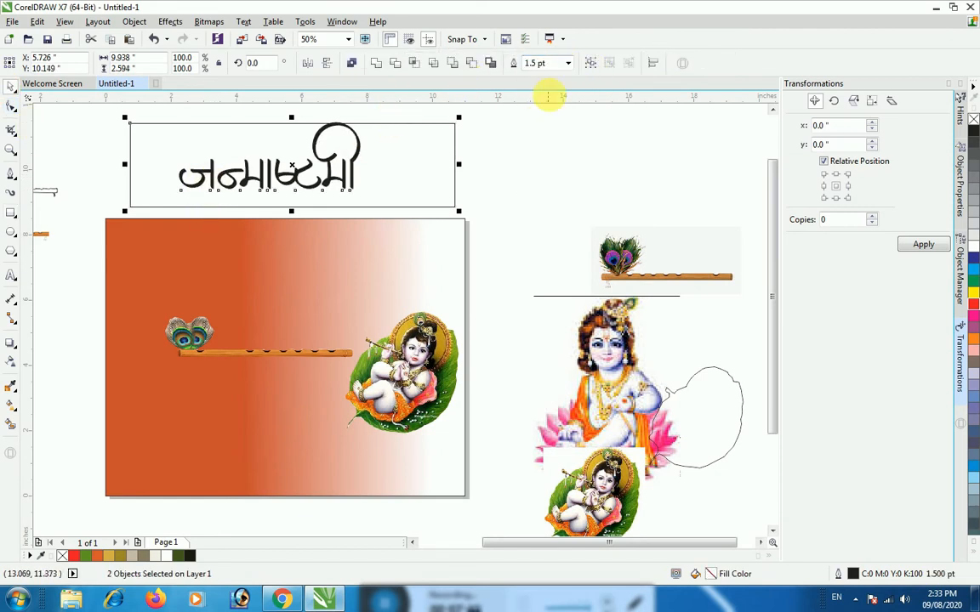
left_click(566, 63)
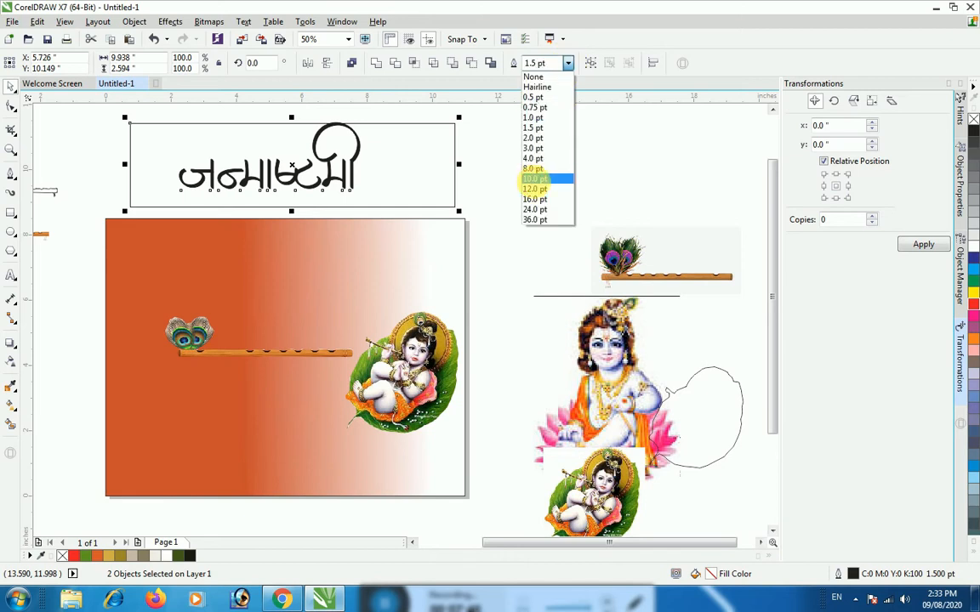
left_click(535, 179)
left_click(568, 65)
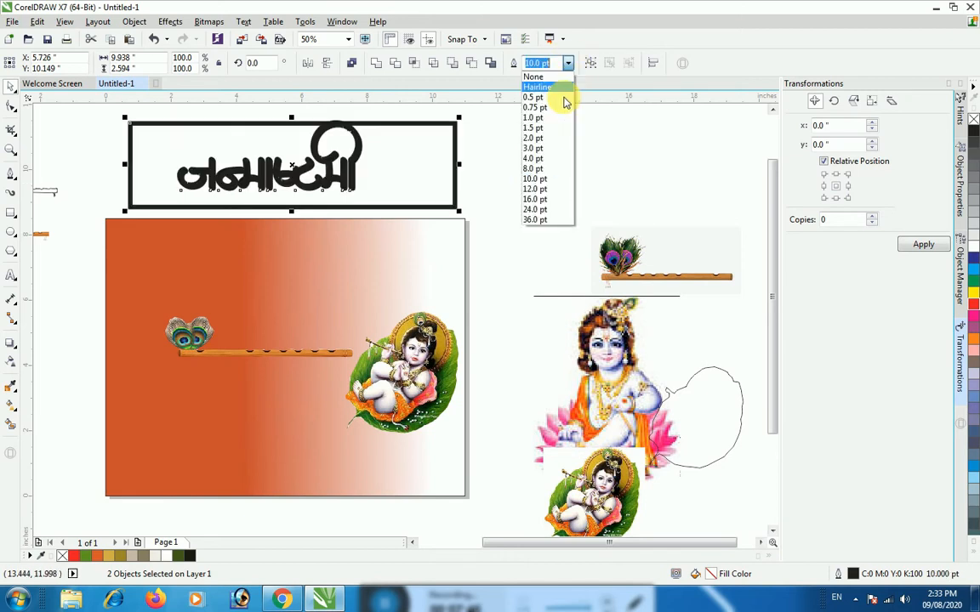
left_click(536, 159)
Delete the rectangle around the title and enlarge the title text to about 7.13 by 2.61 inches
left_click(448, 196)
left_click(453, 203)
key("Delete")
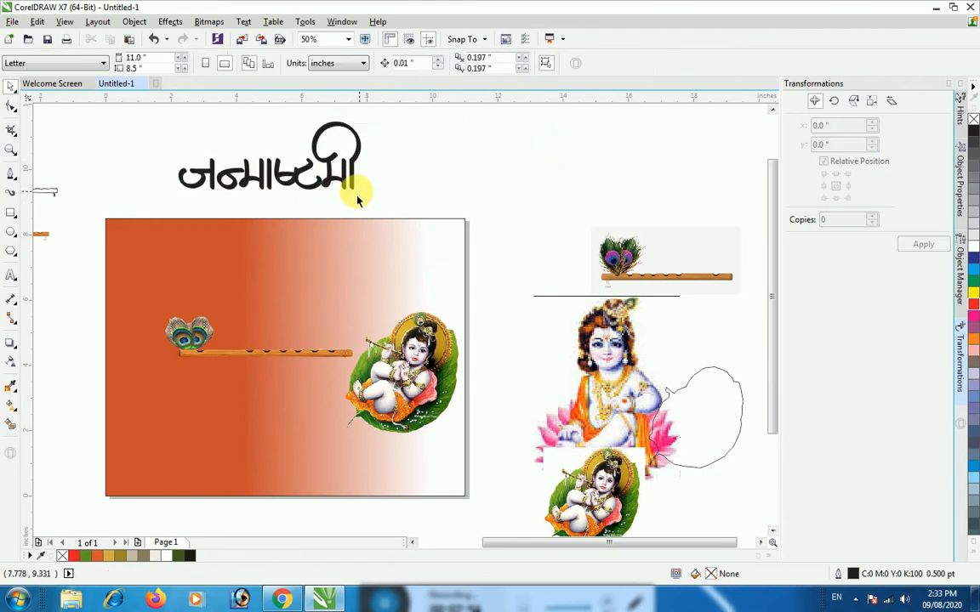
left_click(356, 198)
left_click_drag(368, 195, 416, 212)
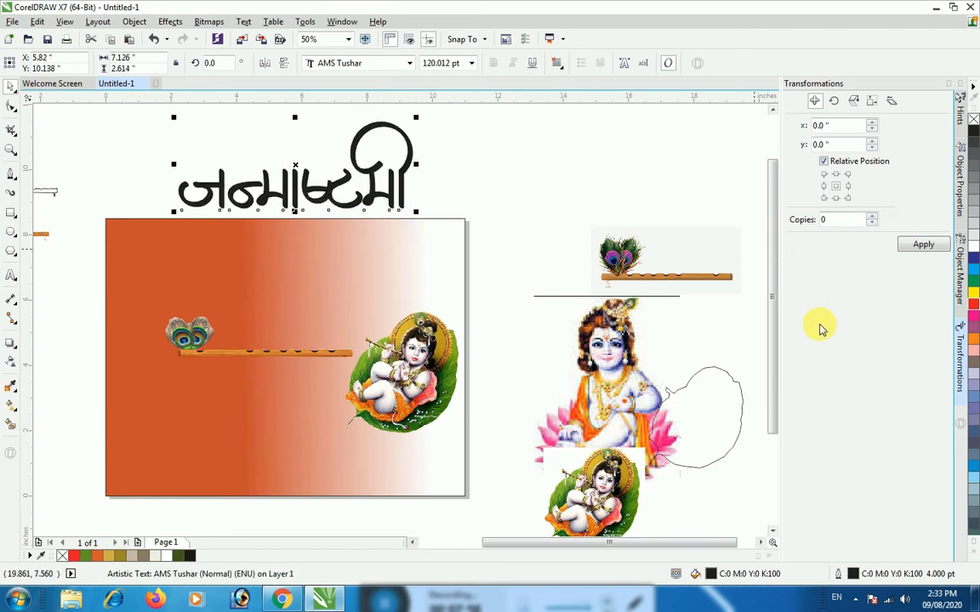
Fill the title text with red and recolor its outline, trying yellow before switching it to red
left_click(974, 305)
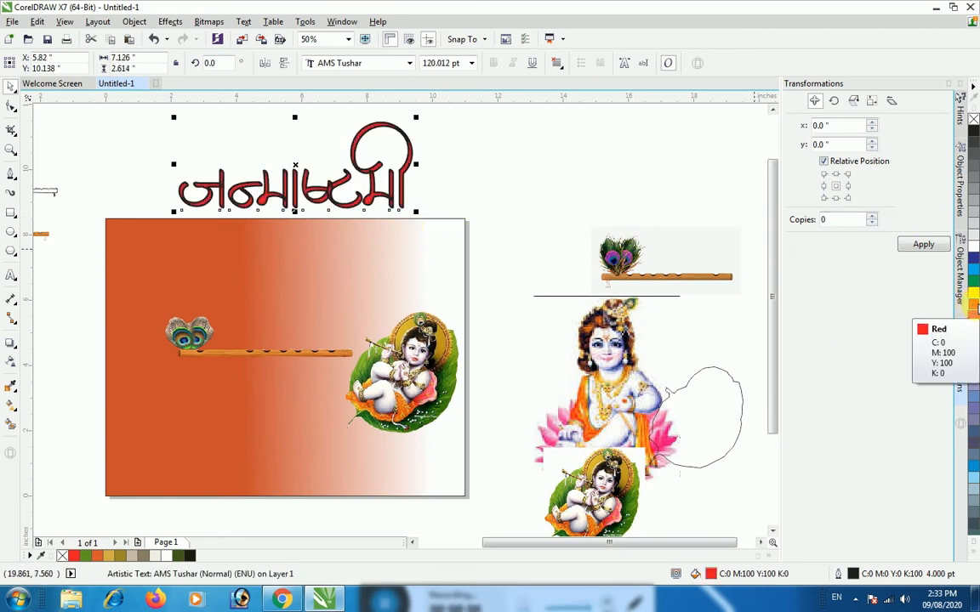
left_click(974, 295)
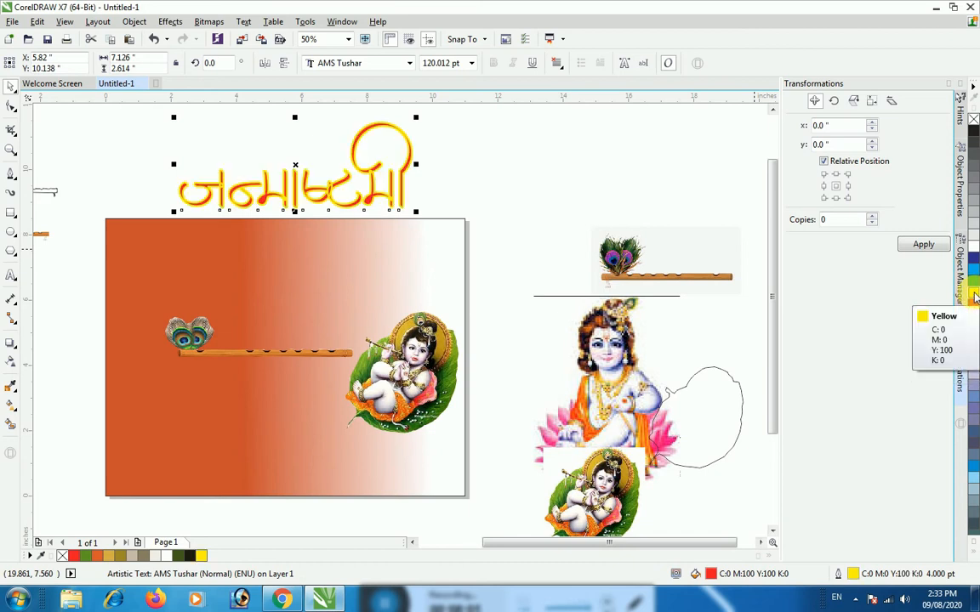
right_click(974, 309)
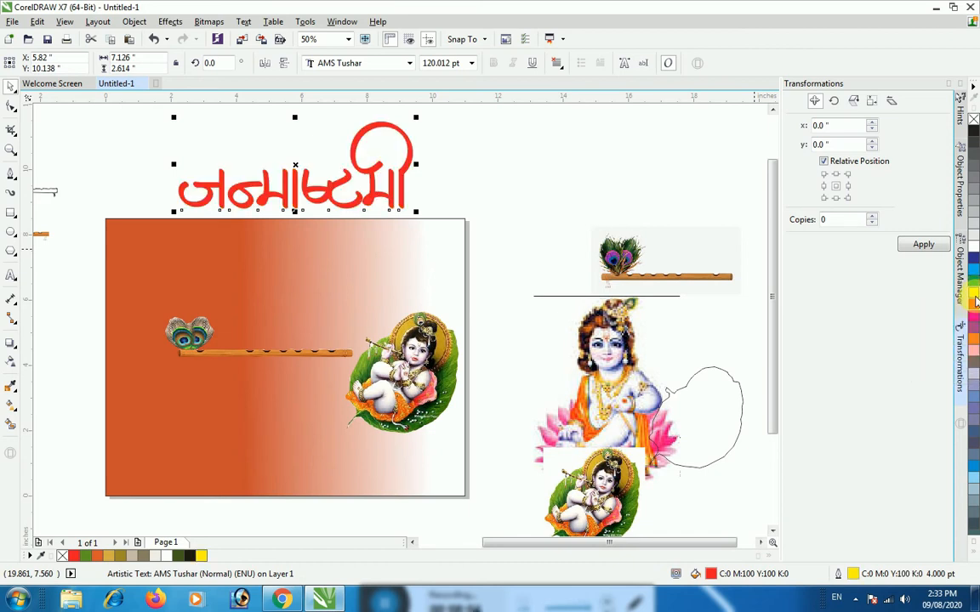
Fill the title text with yellow and apply a linear fountain fill running downward through the letters
left_click(973, 295)
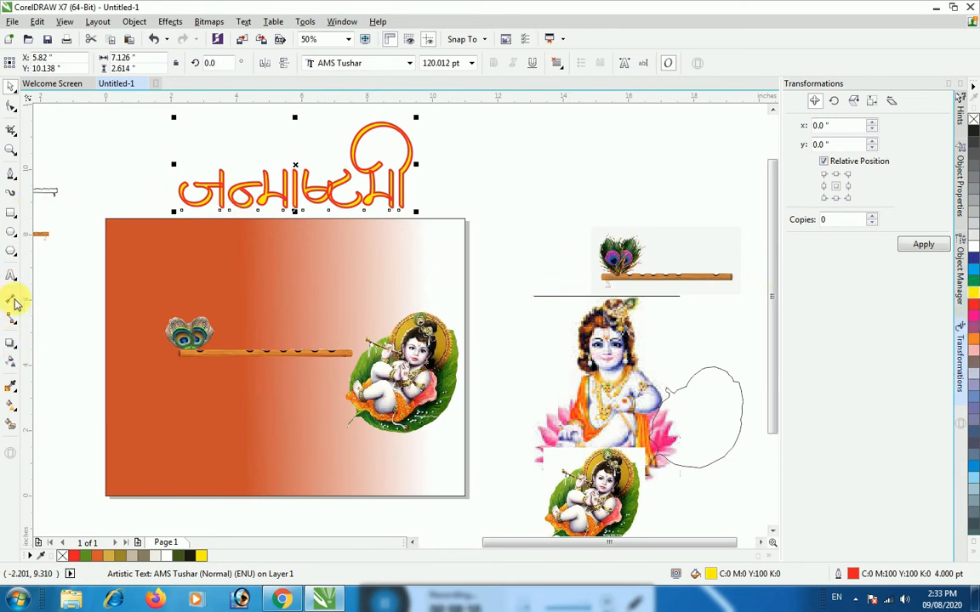
left_click(17, 408)
left_click_drag(252, 164, 317, 202)
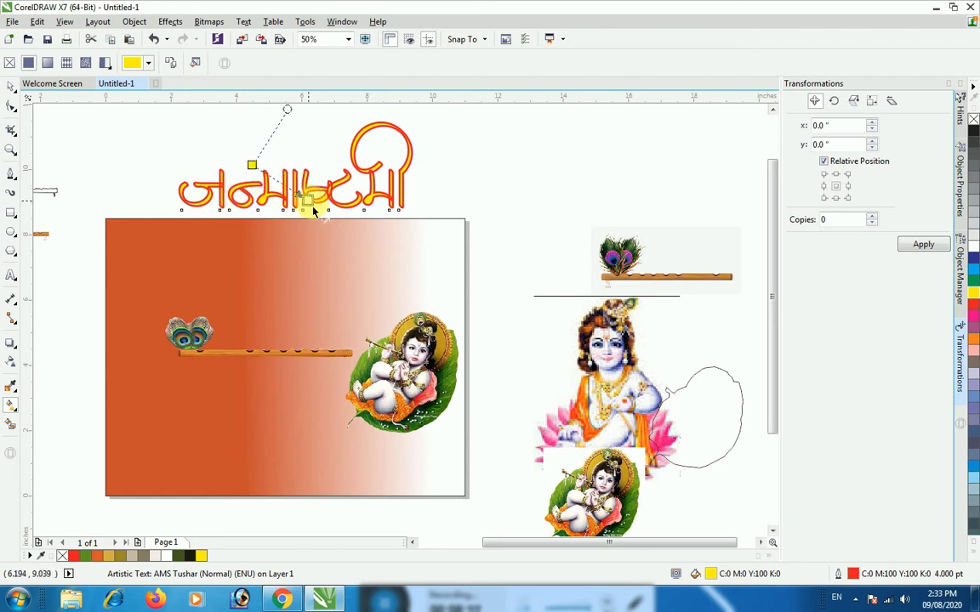
left_click_drag(251, 165, 261, 182)
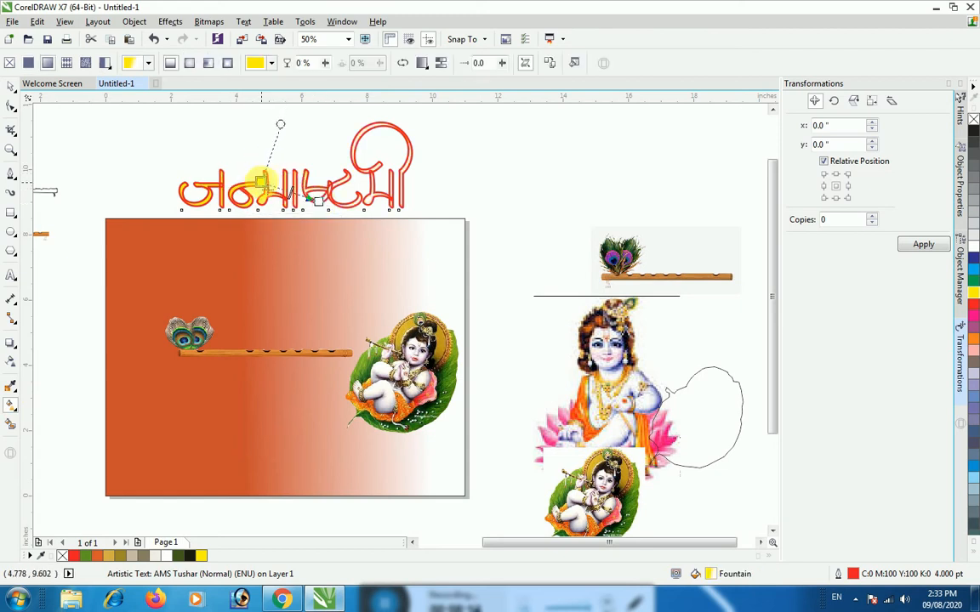
left_click_drag(313, 209, 410, 187)
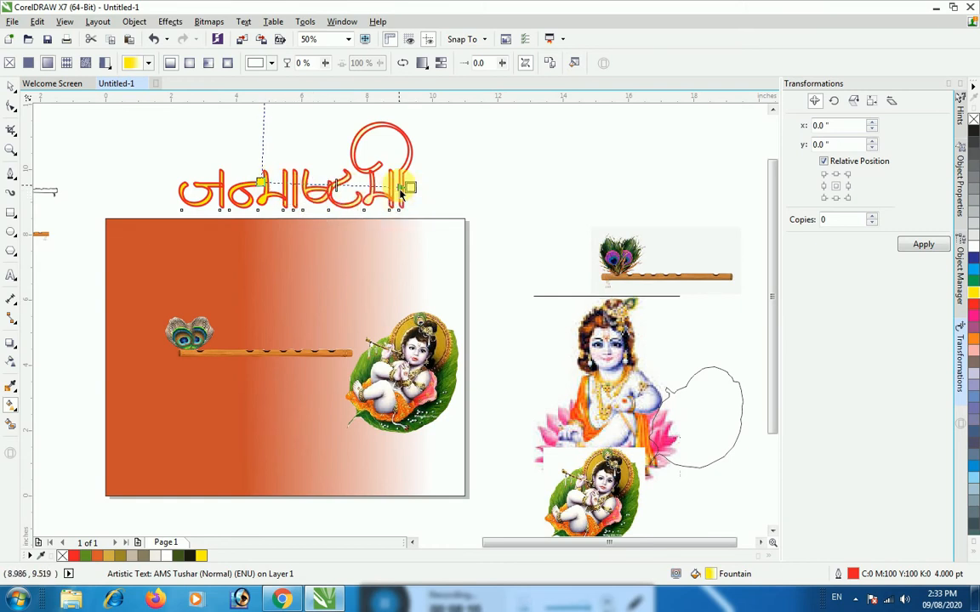
left_click_drag(412, 189, 266, 191)
left_click(262, 183)
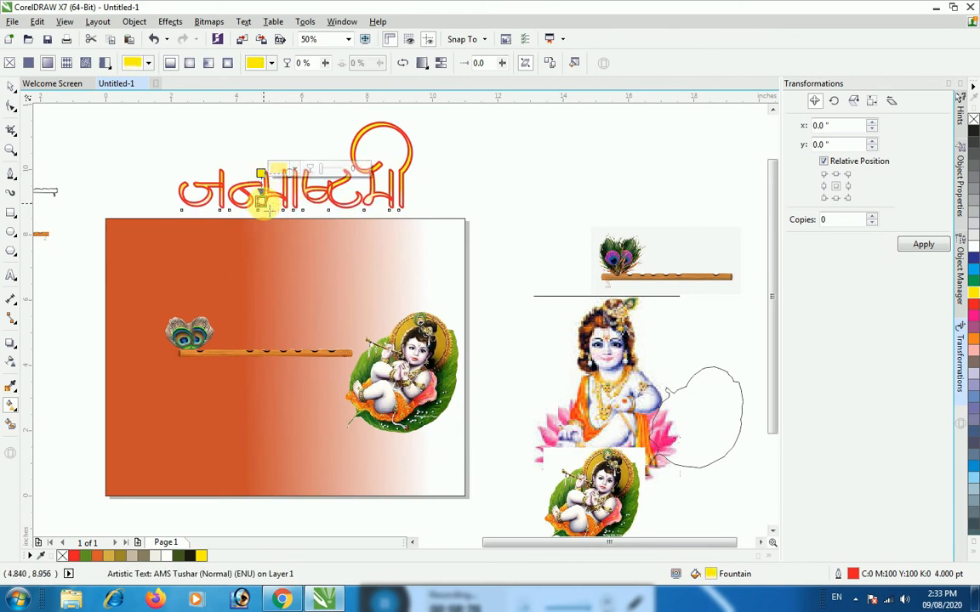
Set the lower end colour of the title's gradient to blue (C90 M84 Y0 K0), after trying green
left_click(262, 201)
left_click(294, 199)
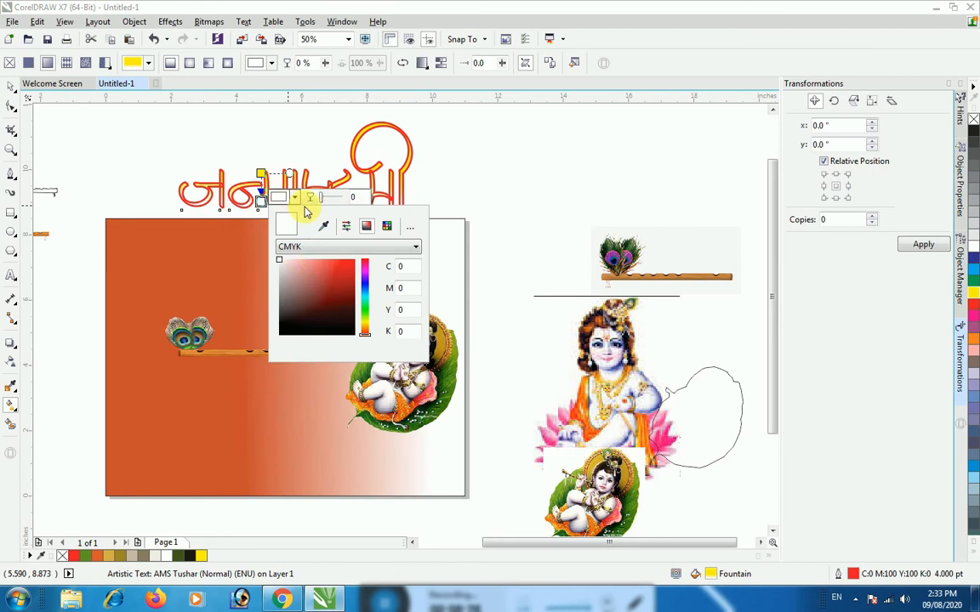
left_click(343, 270)
left_click(366, 307)
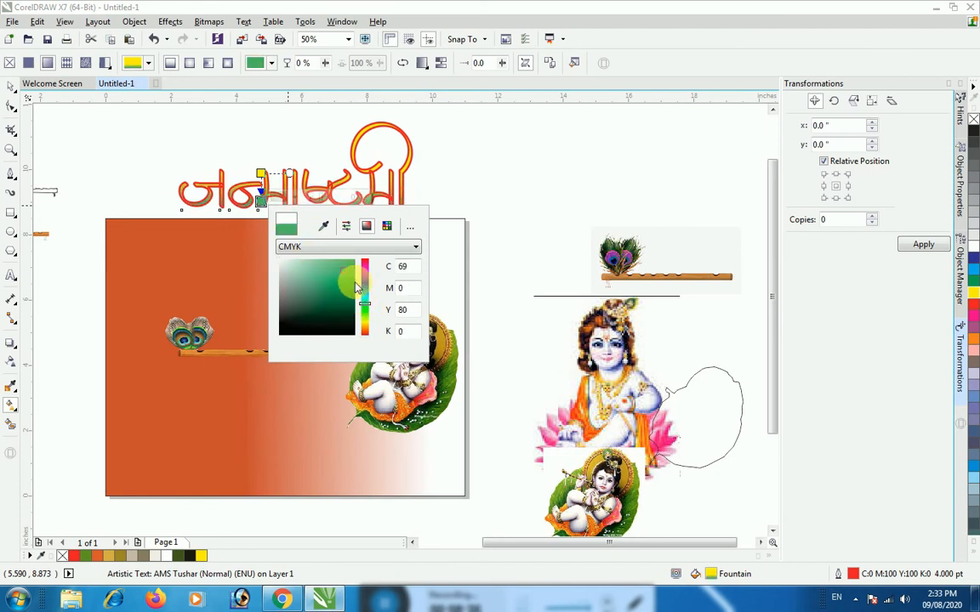
left_click(366, 282)
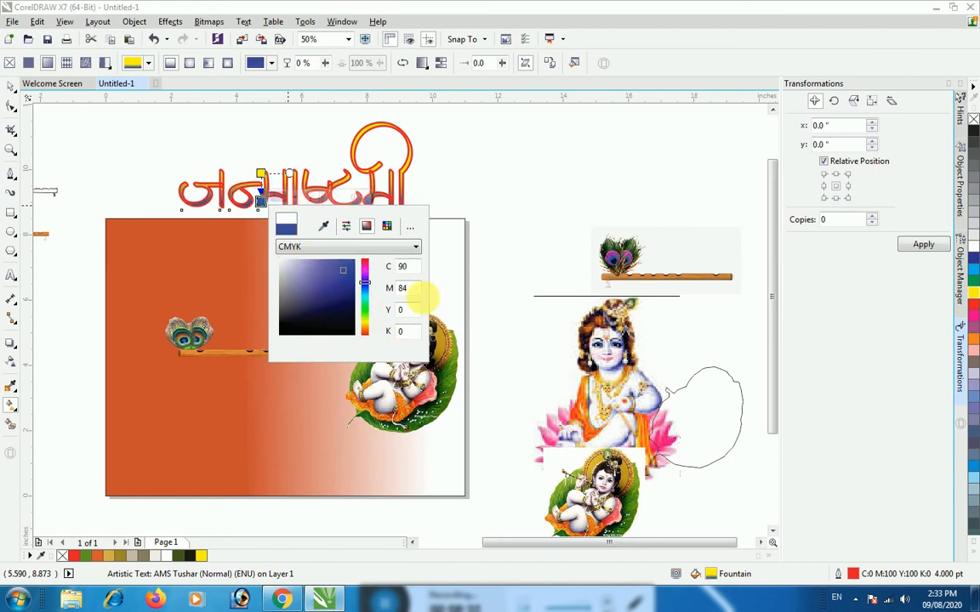
left_click(527, 202)
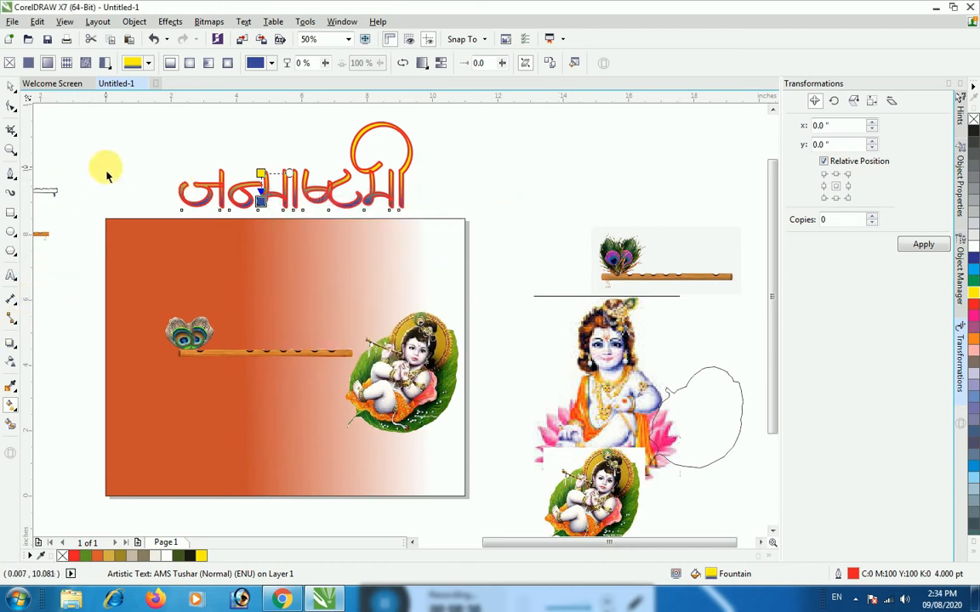
Add a drop shadow to the title, offset about -0.207 by -0.455 inches
left_click(10, 87)
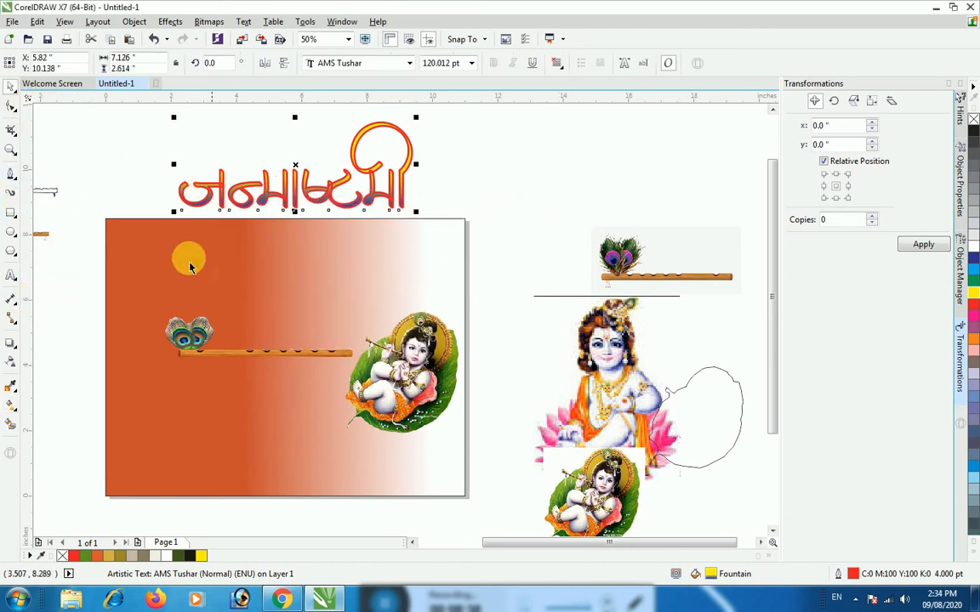
left_click(11, 344)
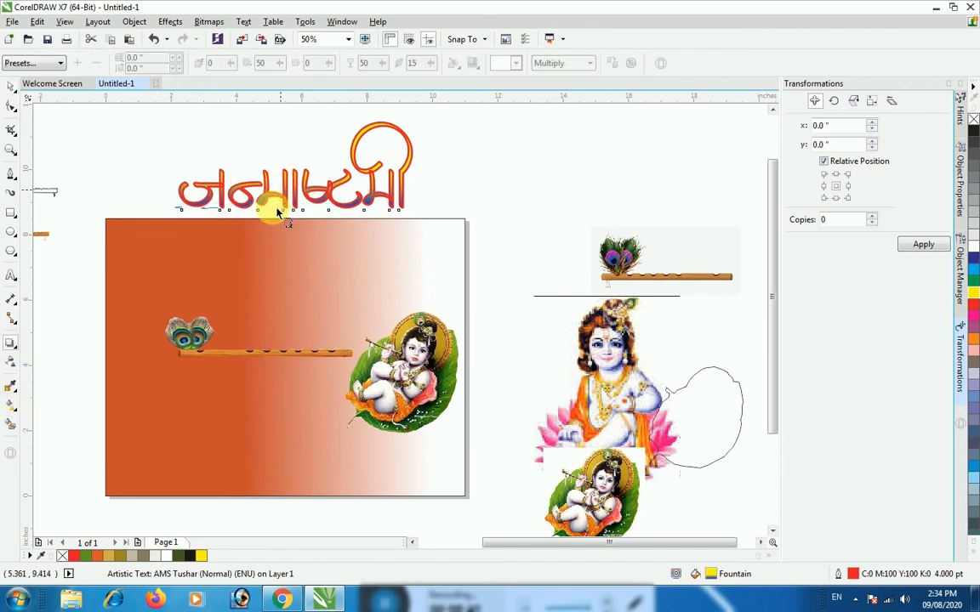
left_click_drag(268, 218, 280, 212)
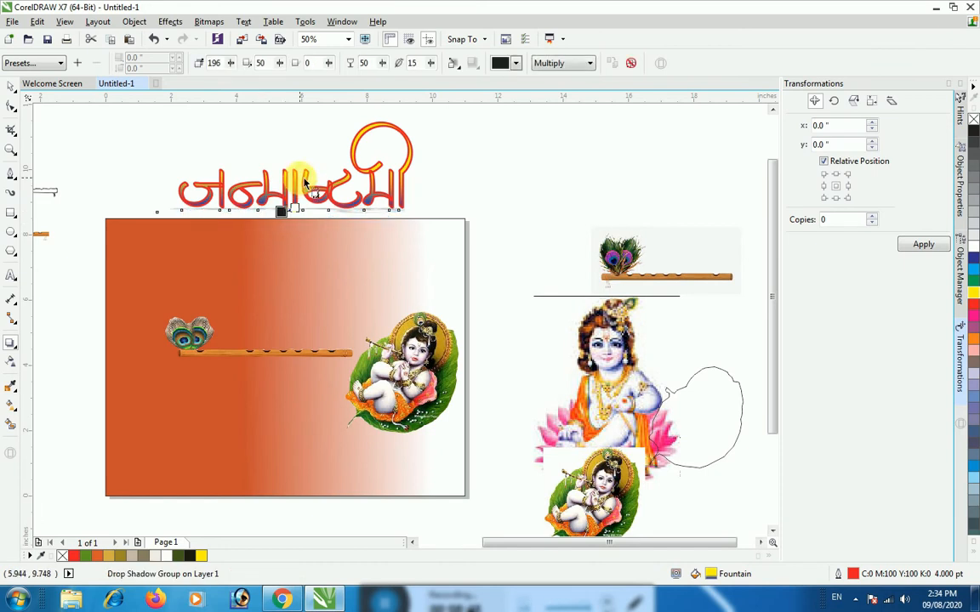
left_click_drag(288, 216, 278, 215)
left_click_drag(269, 226, 268, 223)
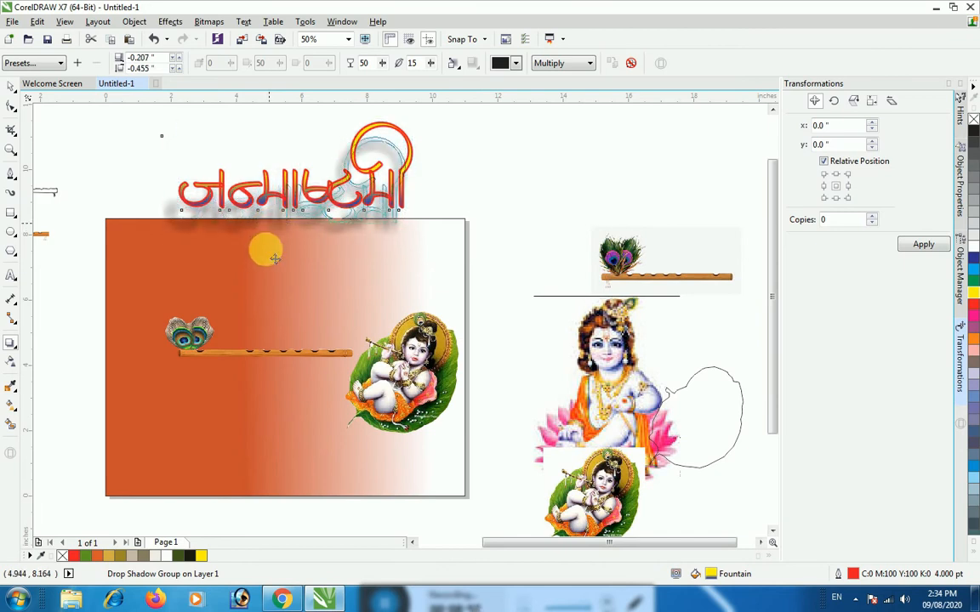
Change the title's drop shadow colour to bright green
left_click(515, 63)
left_click(504, 101)
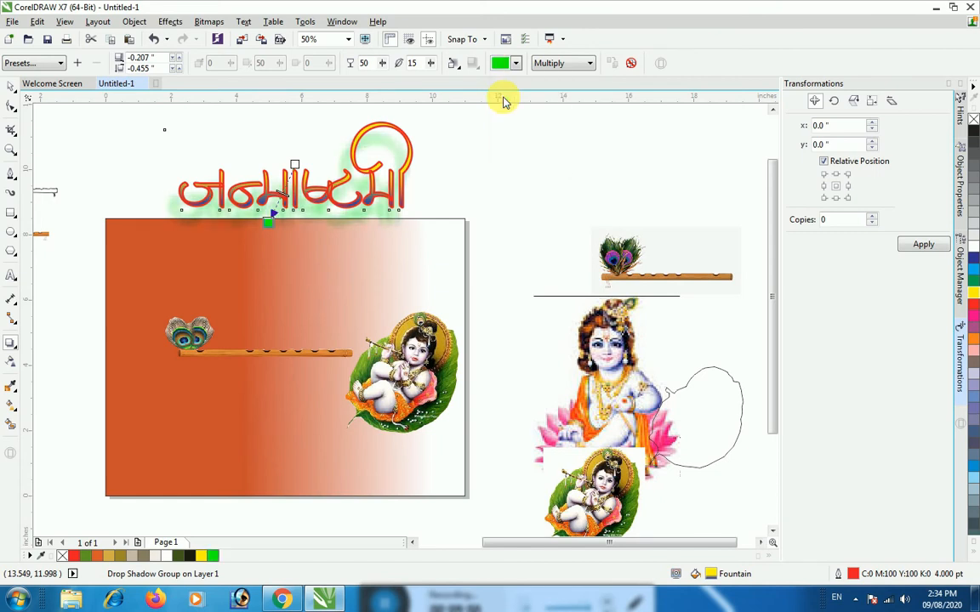
left_click(510, 156)
Move the title onto the banner and lay the peacock-feather flute over its top line, widening the flute to about 6.31 inches
left_click(10, 85)
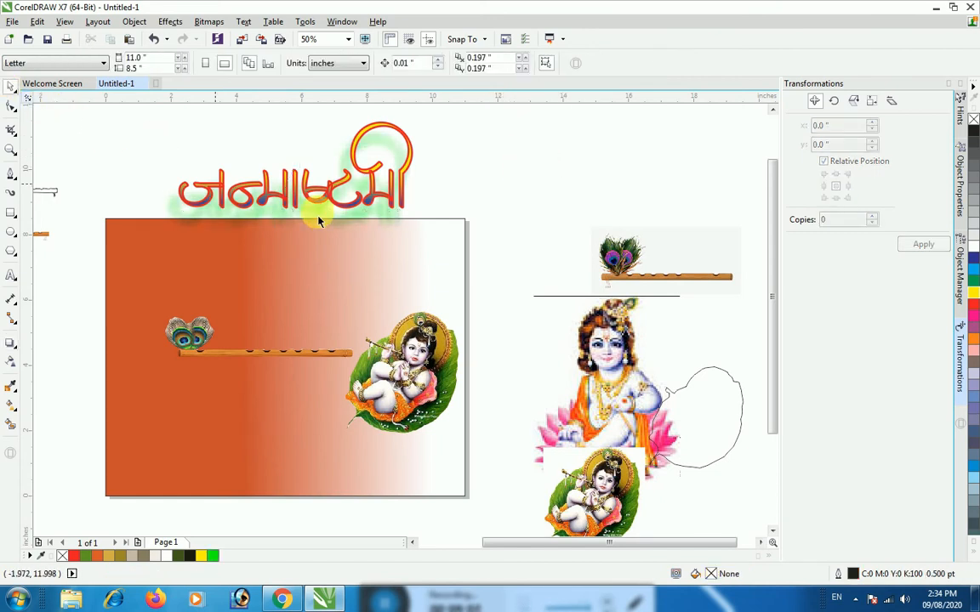
left_click_drag(298, 197, 247, 407)
left_click(204, 356)
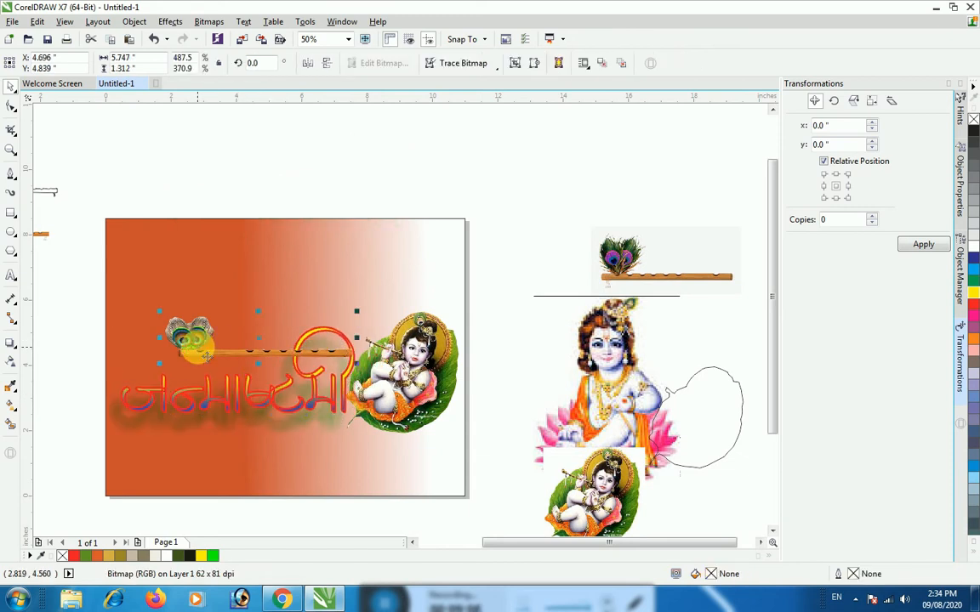
left_click_drag(204, 356, 183, 377)
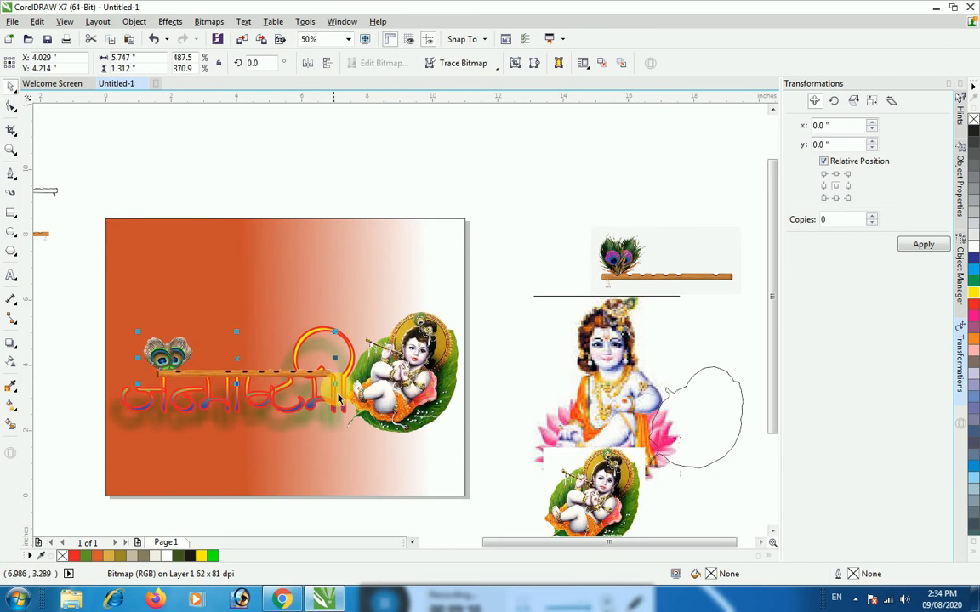
left_click_drag(335, 357, 351, 357)
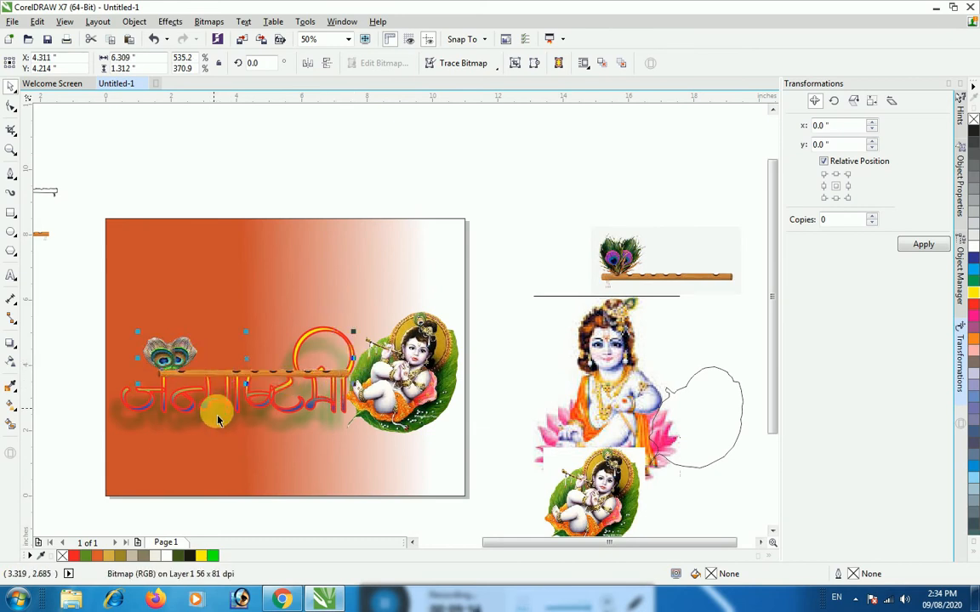
Tighten the title's drop shadow to an offset of about -0.018 by -0.038 inches and colour it red
left_click(11, 345)
left_click_drag(236, 370, 215, 414)
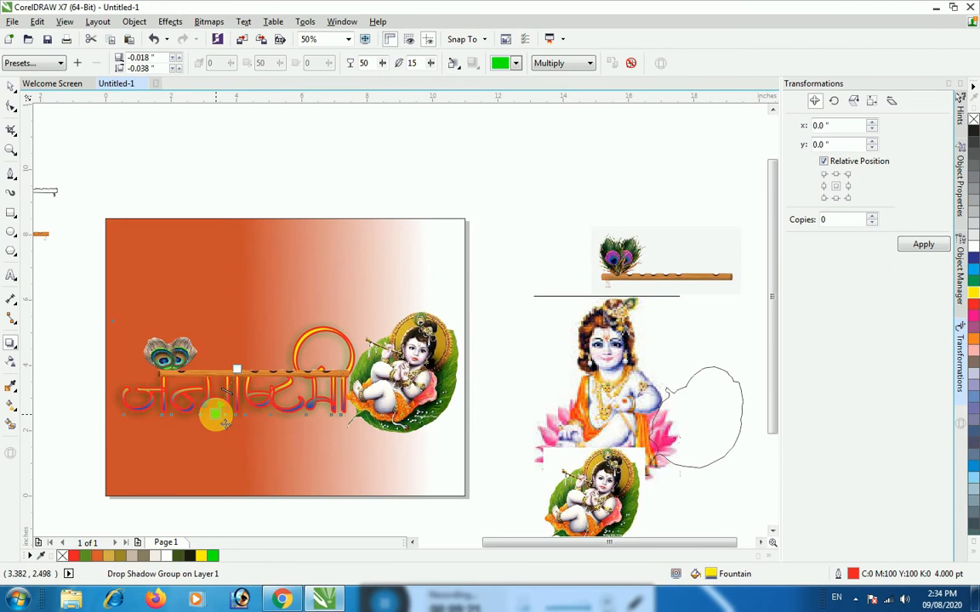
left_click(517, 64)
left_click(498, 78)
left_click(464, 124)
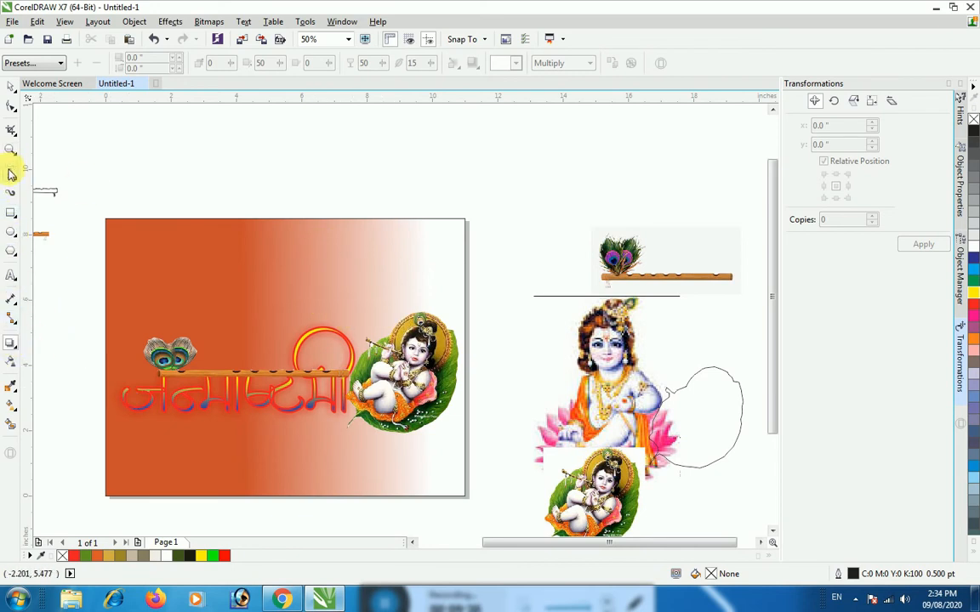
Move the title and flute together slightly upward and shift the baby Krishna picture slightly to the right
left_click(11, 86)
left_click(159, 354)
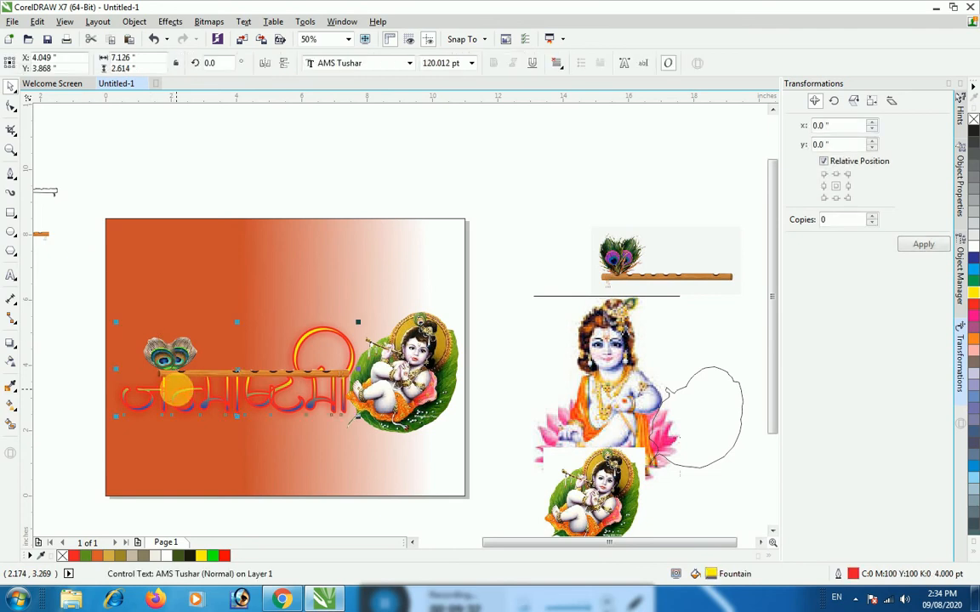
left_click(169, 345, "shift")
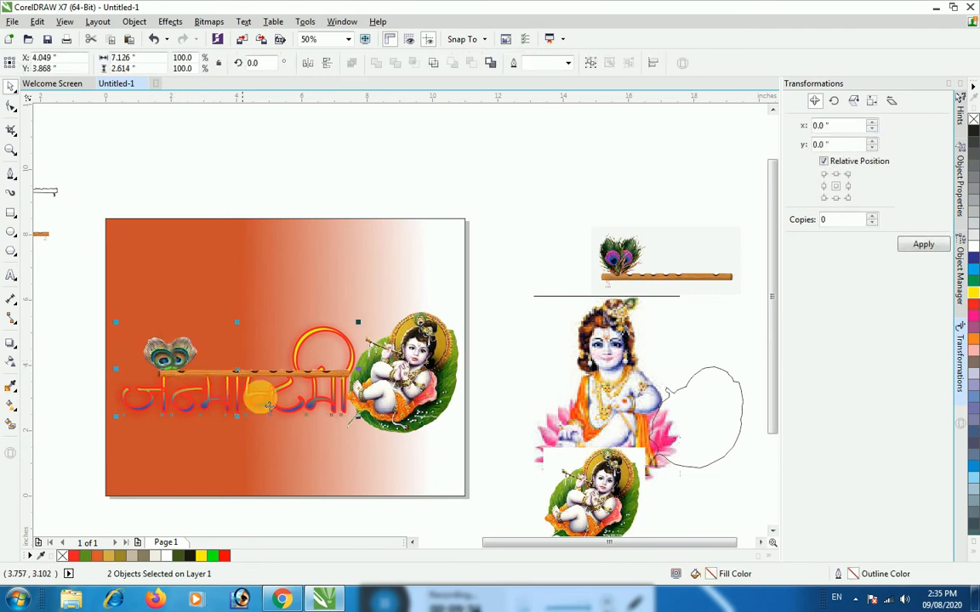
left_click_drag(245, 397, 234, 372)
left_click(394, 408)
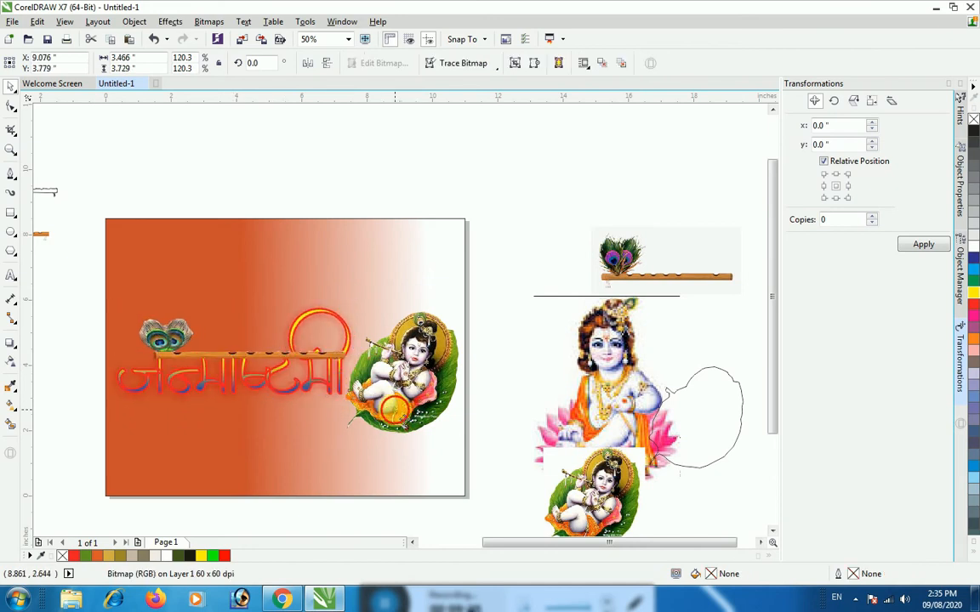
left_click_drag(395, 410, 401, 409)
left_click(483, 342)
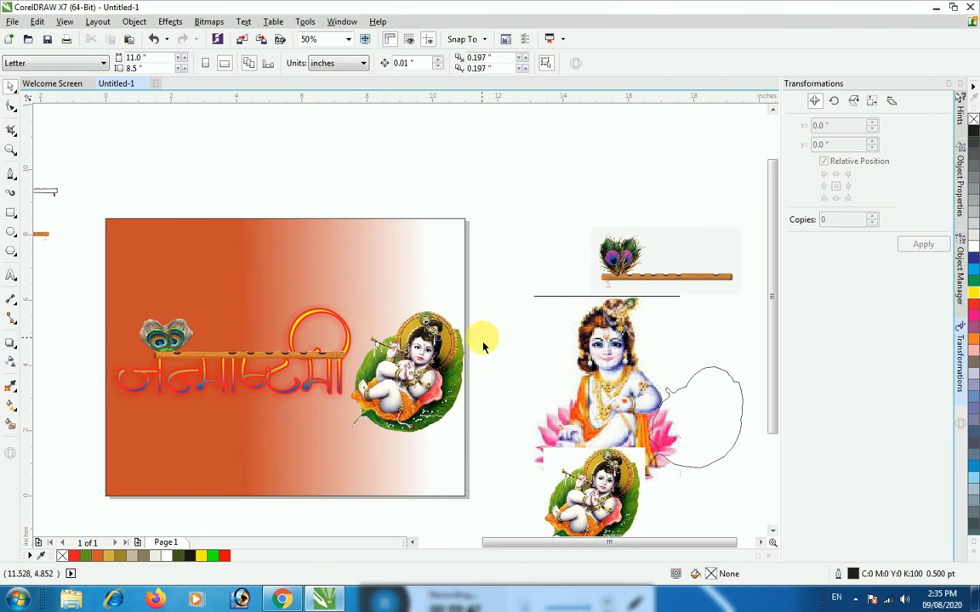
Add the text "कि हार्दिक शुभकामनाए!" above the page in Kruti Dev 010 and enlarge it to about 69 pt
left_click(11, 275)
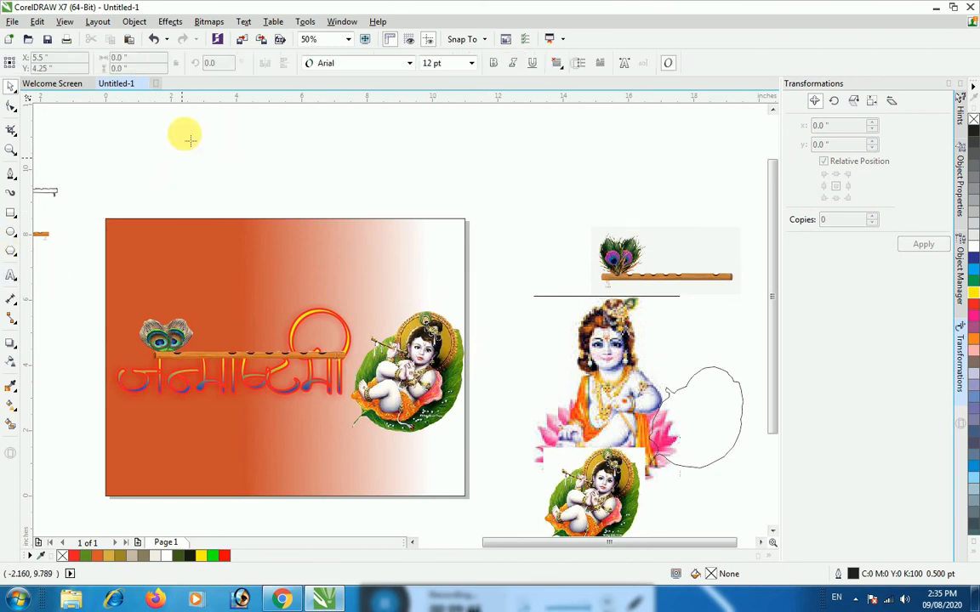
left_click(194, 146)
left_click(409, 62)
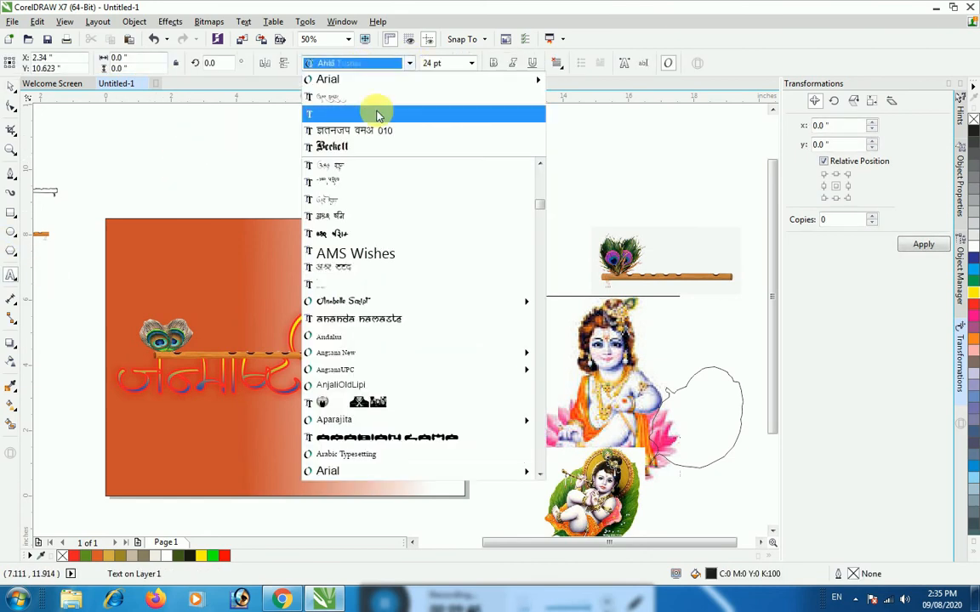
left_click(345, 132)
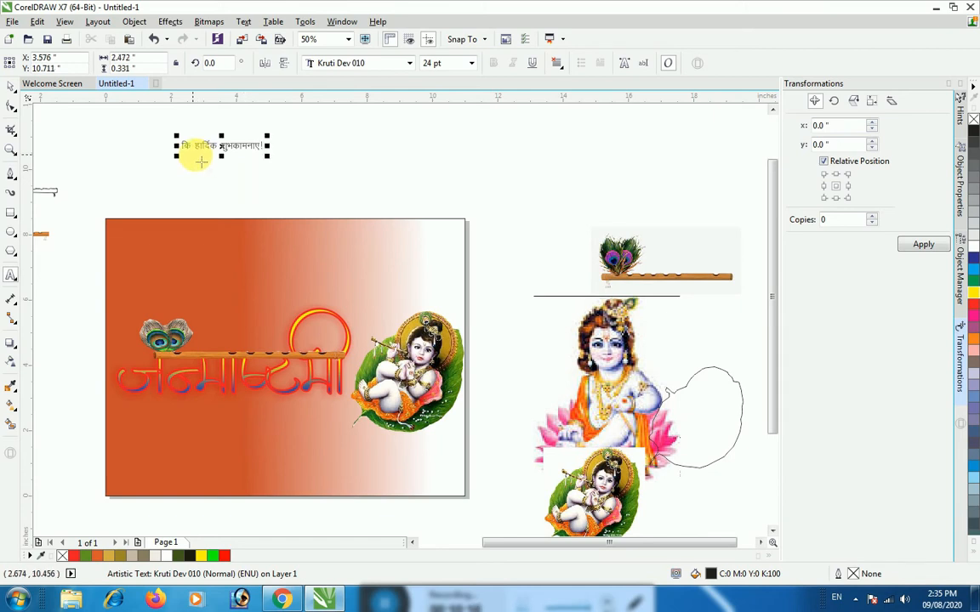
left_click(266, 154)
left_click_drag(335, 188, 400, 246)
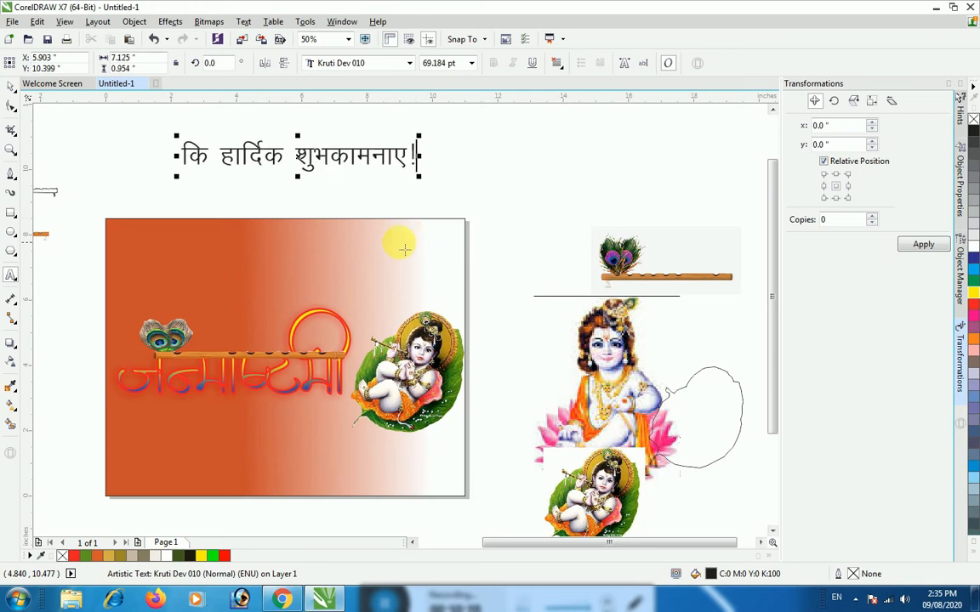
Draw a rectangle about 9.88 by 2.42 inches around the greeting text
left_click(8, 217)
mouse_move(120, 114)
left_mouse_down()
mouse_move(323, 193)
mouse_move(442, 190)
left_mouse_up()
left_click(11, 89)
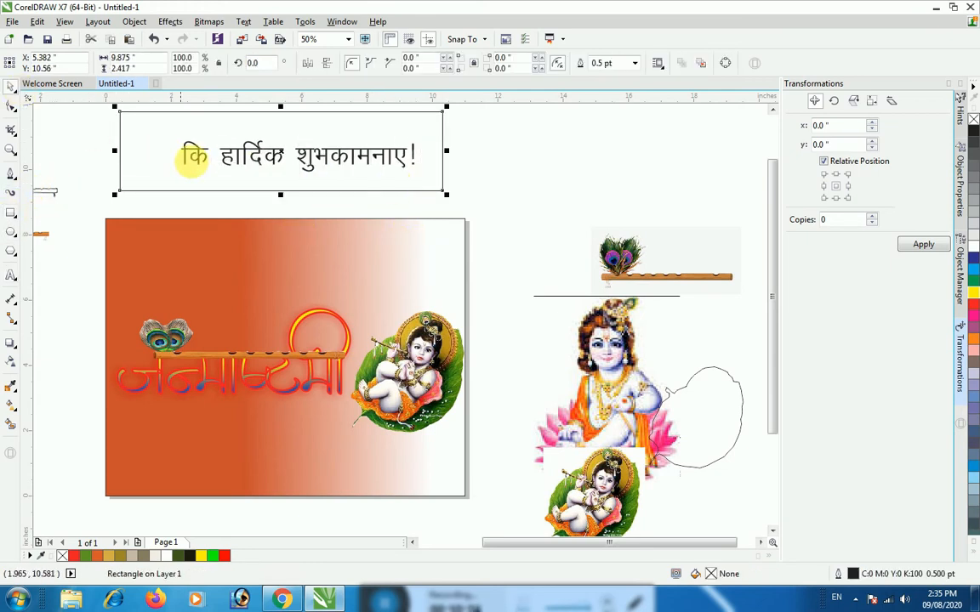
Set the outline width of the greeting text and rectangle to 2 pt and delete the rectangle
left_click(200, 169, "shift")
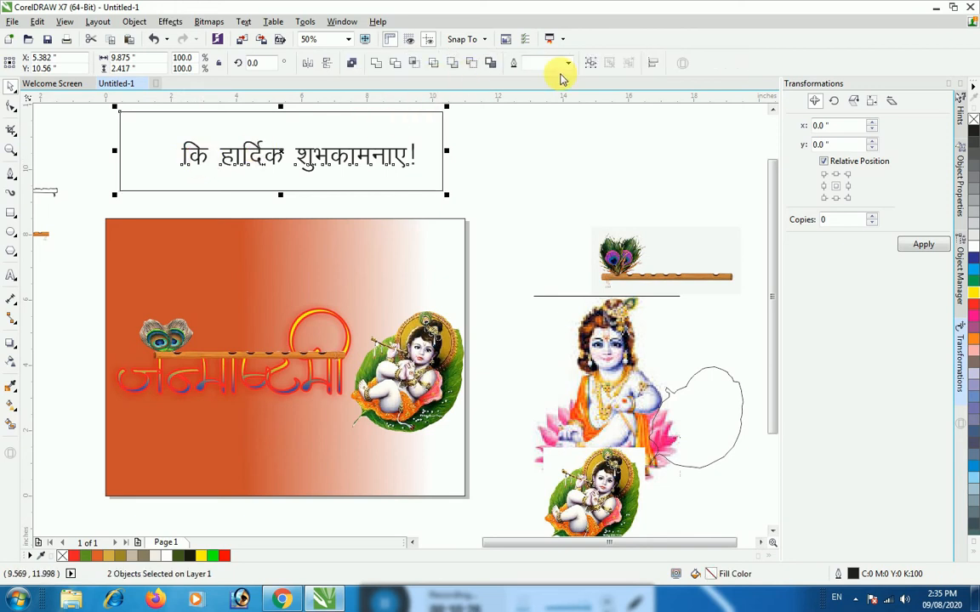
left_click(568, 63)
left_click(544, 136)
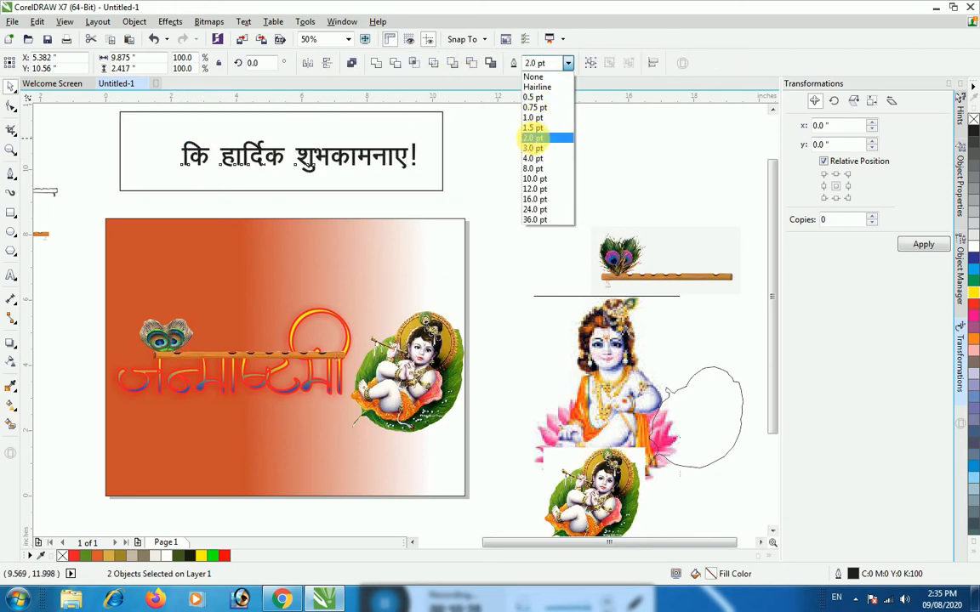
left_click(507, 171)
left_click(445, 194)
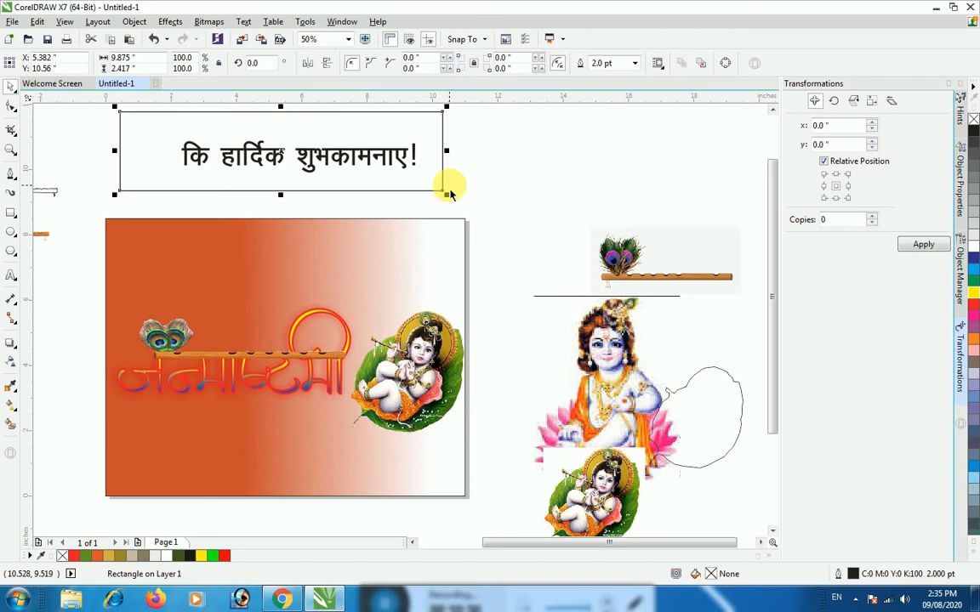
key("Delete")
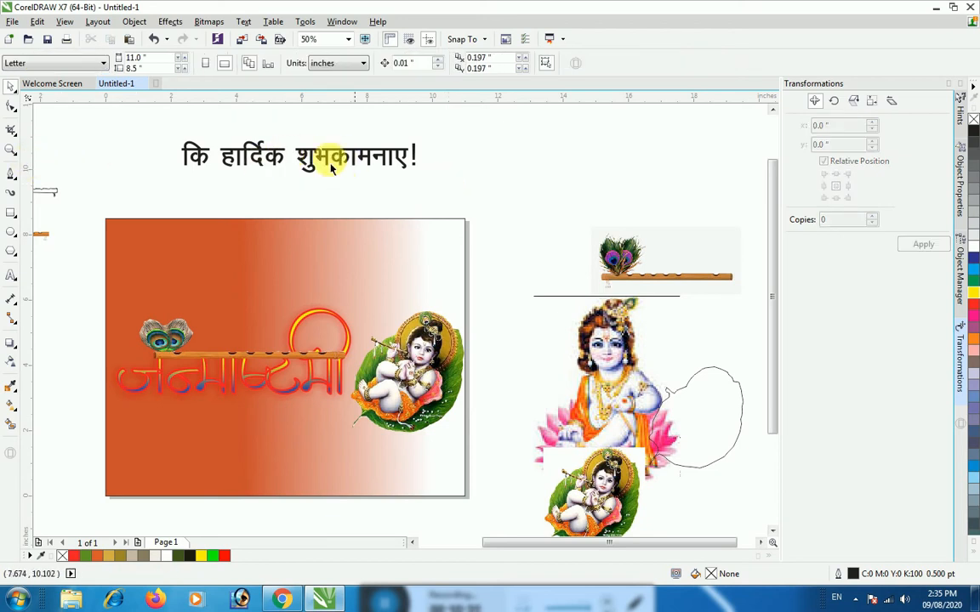
Break the greeting into separate words, then place "कि" below the title's left end and enlarge it to about 117 pt
left_click(323, 161)
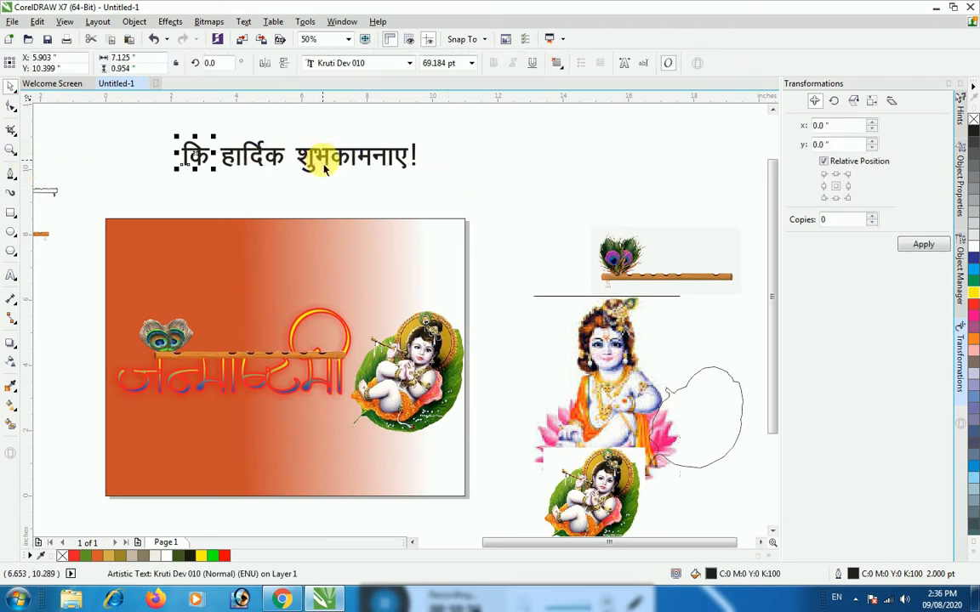
left_click(272, 161)
left_click(199, 161)
left_click_drag(199, 162, 187, 450)
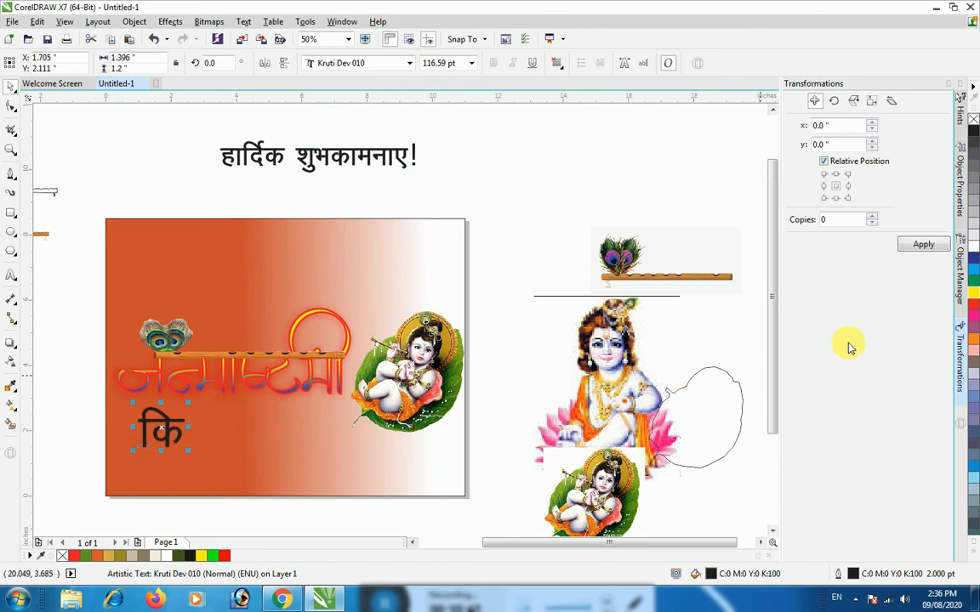
Give "कि" an orange fill and a cyan outline, and move "हार्दिक" onto the page beside it
left_click(974, 341)
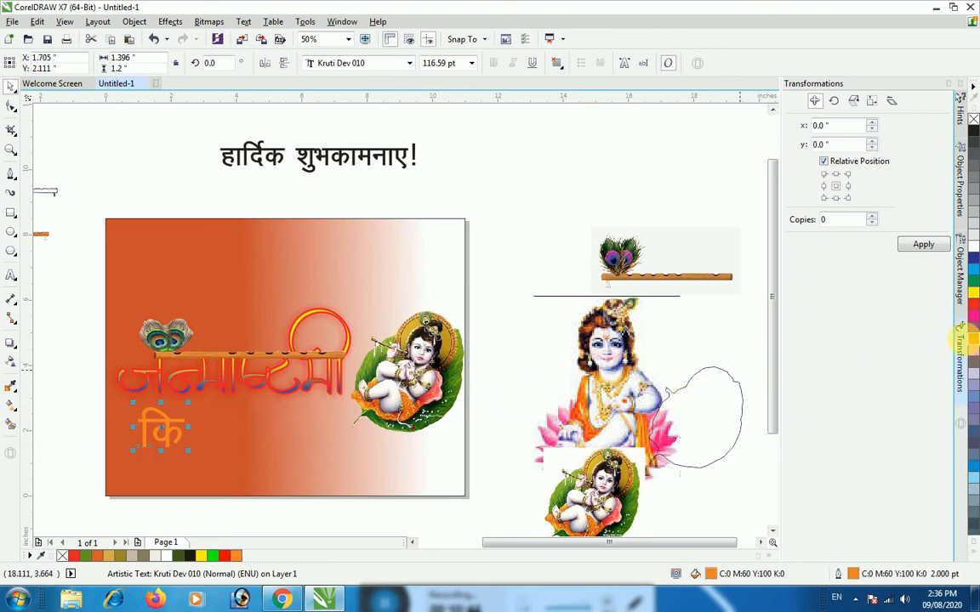
right_click(974, 270)
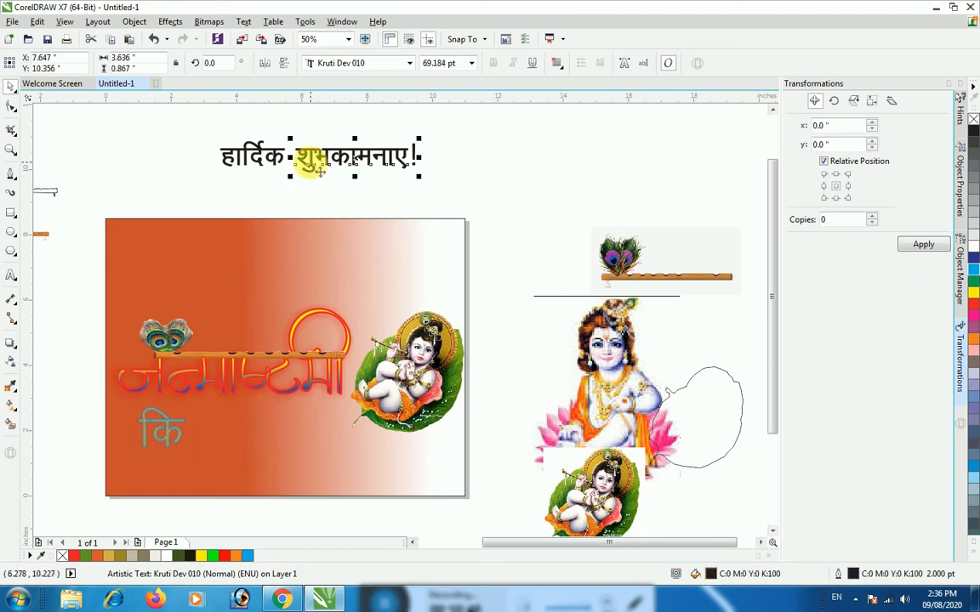
left_click(264, 164)
left_click_drag(264, 166, 235, 464)
left_click(258, 156)
left_click_drag(258, 153, 242, 448)
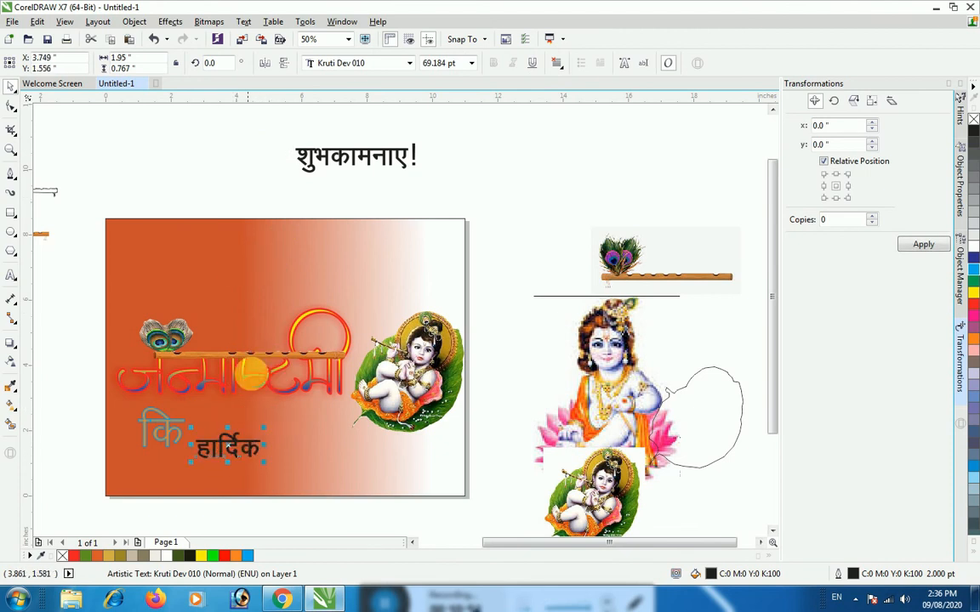
Move the title with its flute up near the page's upper edge and place "कि" below its middle
left_click_drag(81, 308, 356, 399)
left_click_drag(244, 380, 253, 290)
left_click_drag(174, 417, 254, 362)
left_click(237, 462)
mouse_move(228, 459)
left_mouse_down()
mouse_move(218, 416)
mouse_move(229, 444)
left_mouse_up()
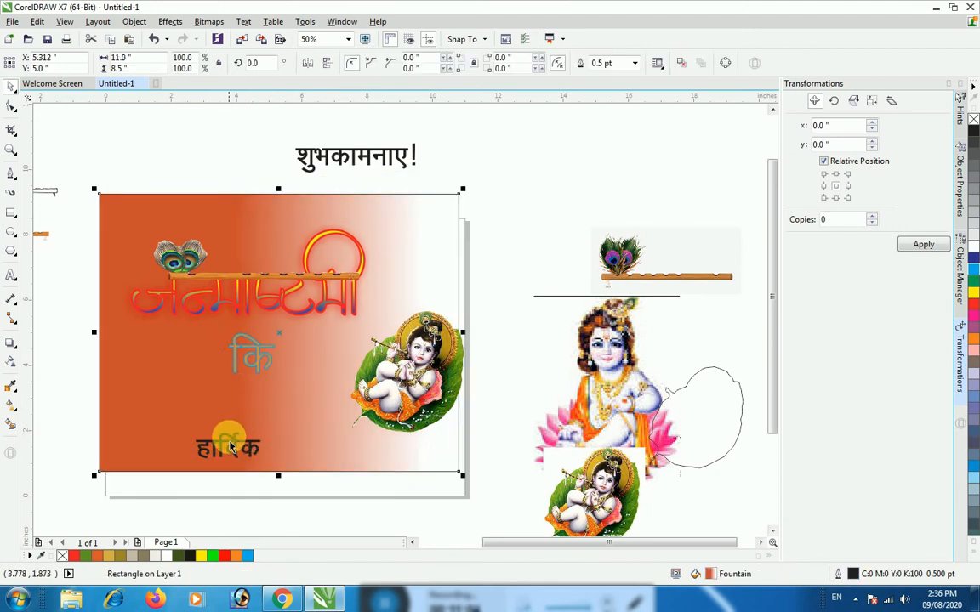
key("ctrl+z")
left_click(225, 453)
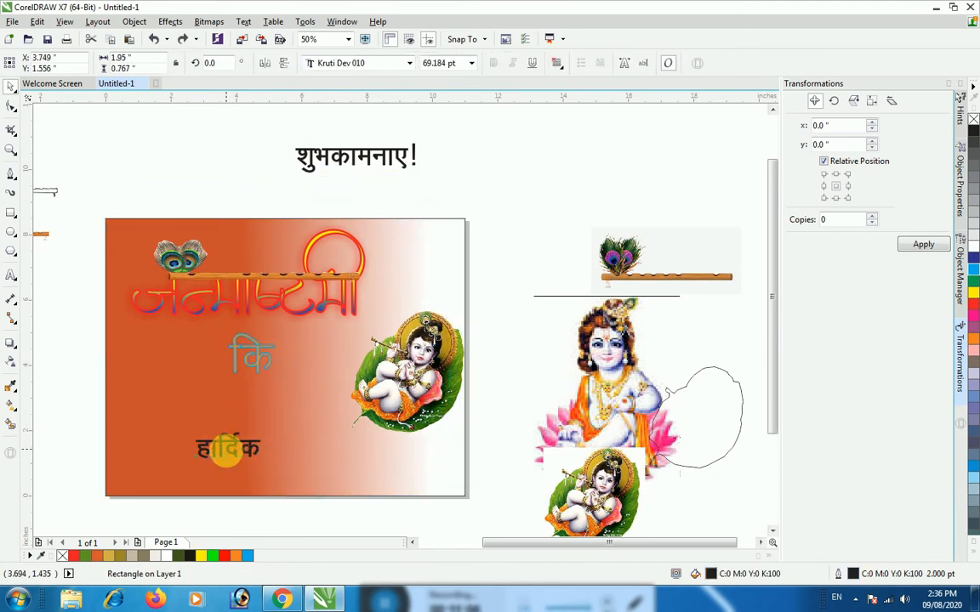
mouse_move(226, 453)
left_mouse_down()
mouse_move(220, 423)
mouse_move(228, 455)
left_mouse_up()
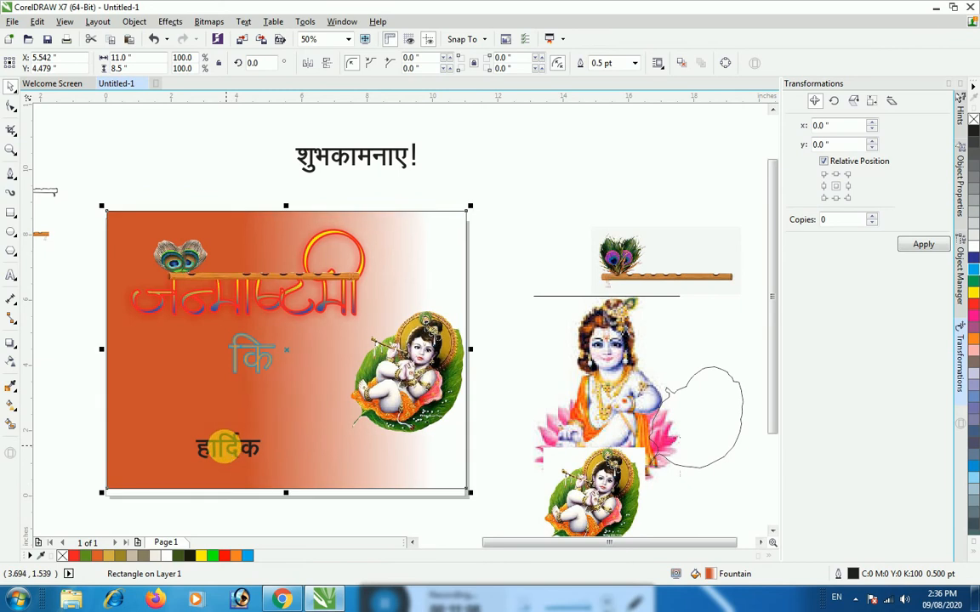
key("ctrl+z")
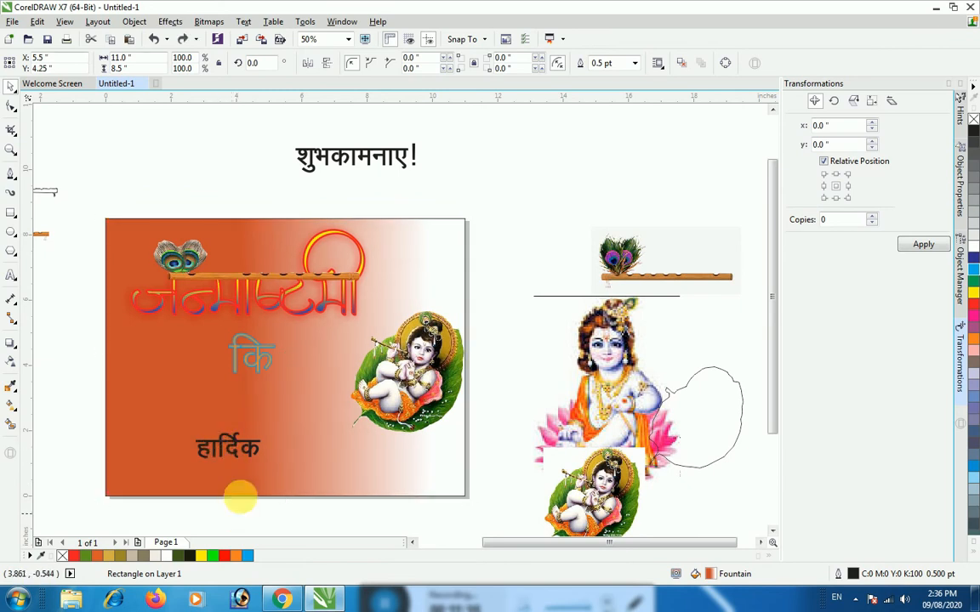
Move "हार्दिक" up below "कि" and enlarge it to about 115 pt
left_click(246, 446)
left_click_drag(239, 451, 210, 414)
left_click(207, 411)
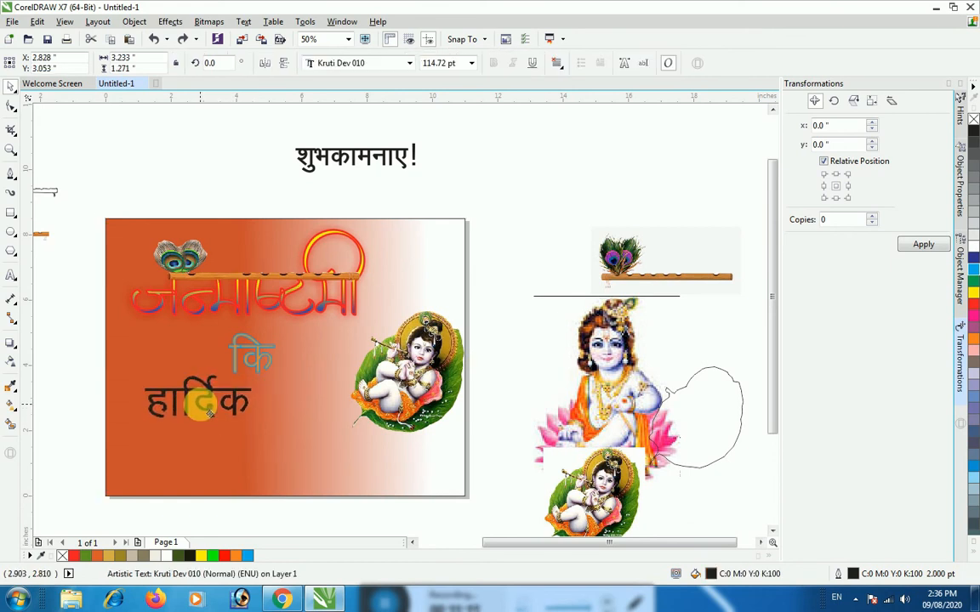
Fill "हार्दिक" with magenta and apply a linear gradient from magenta to white across the word
left_click(973, 315)
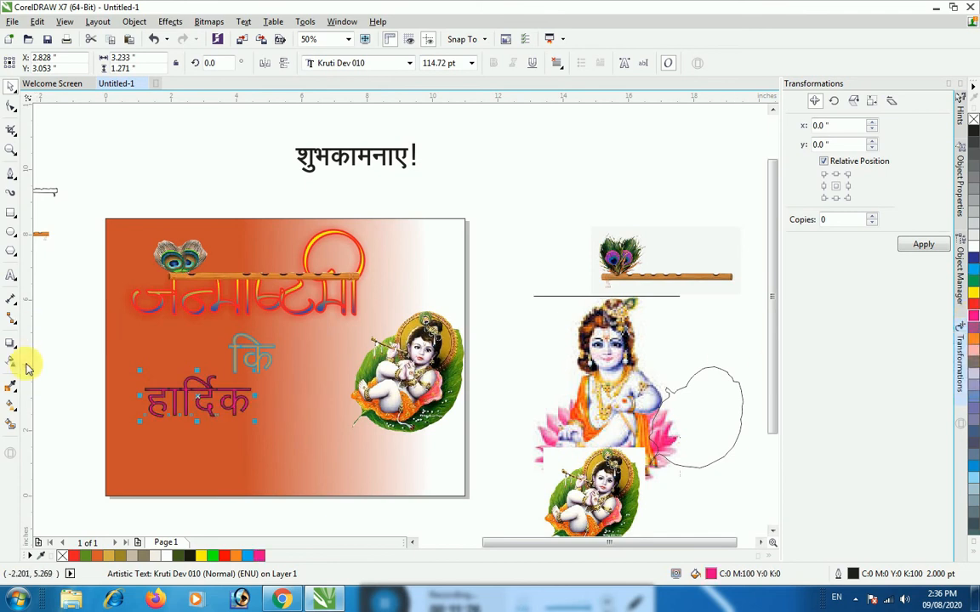
left_click(13, 406)
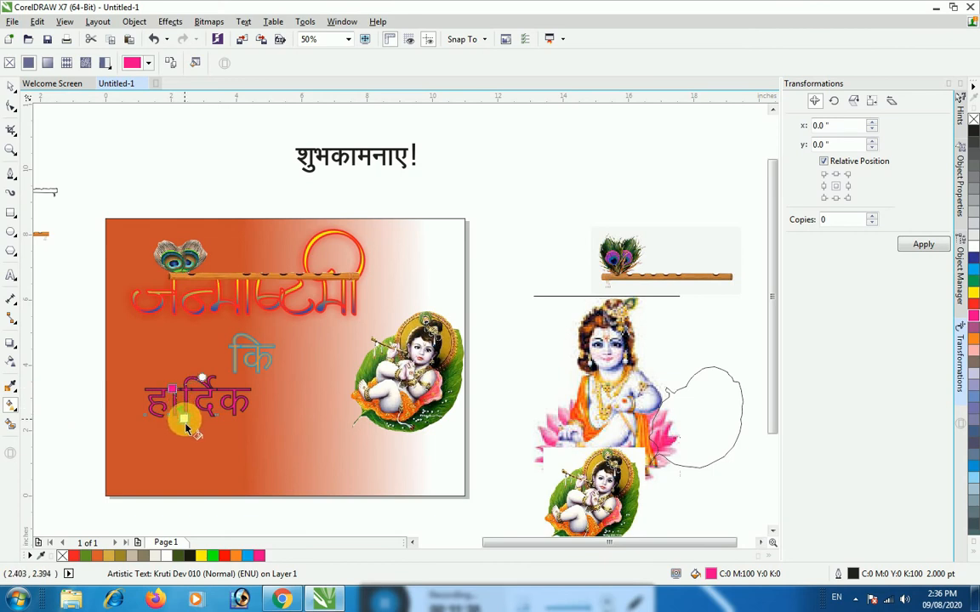
left_click_drag(172, 389, 185, 420)
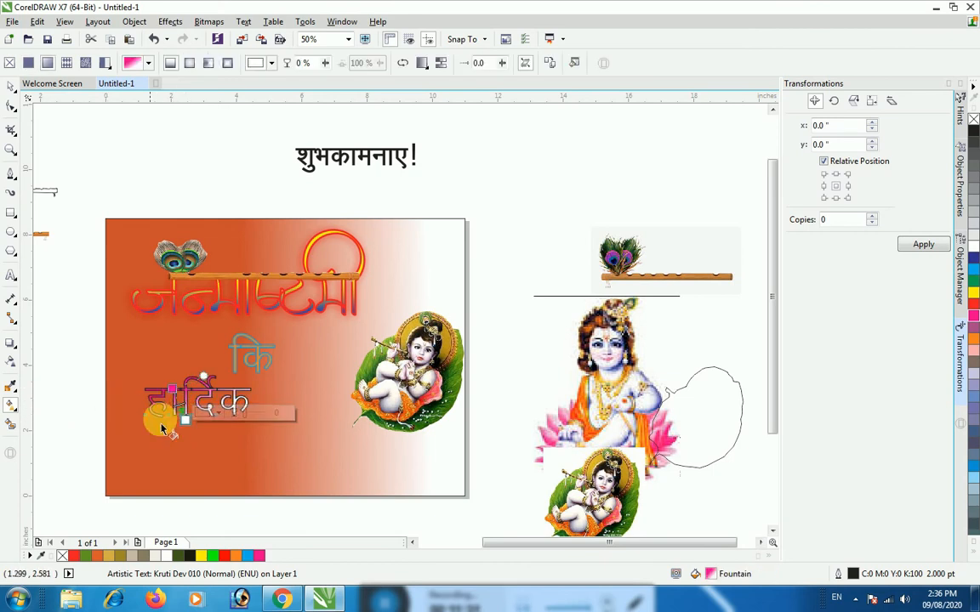
left_click(169, 530)
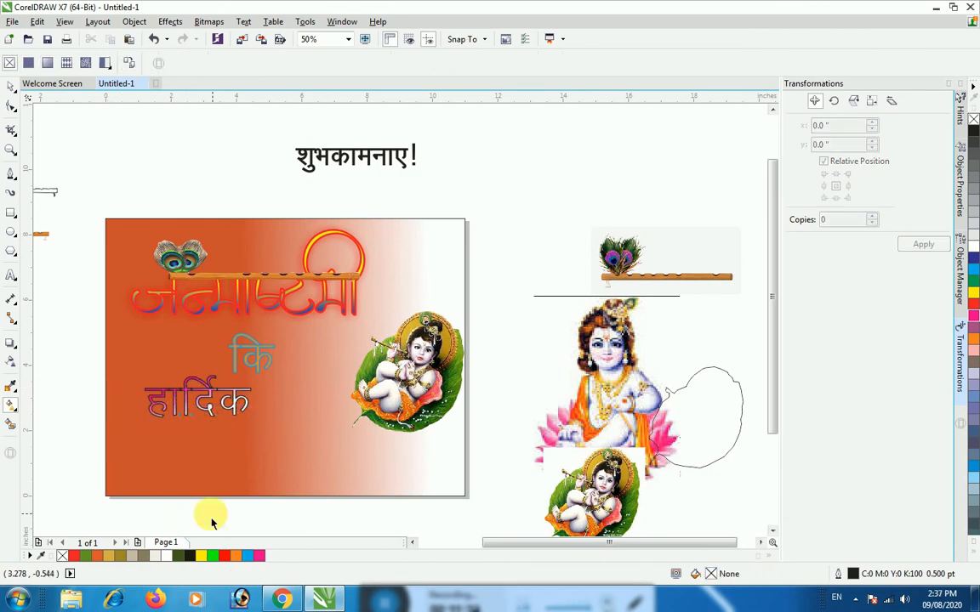
Move "शुभकामनाए!" onto the lower part of the page and enlarge it to about 128 pt
left_click(357, 166)
left_click(10, 86)
left_click_drag(330, 158, 192, 463)
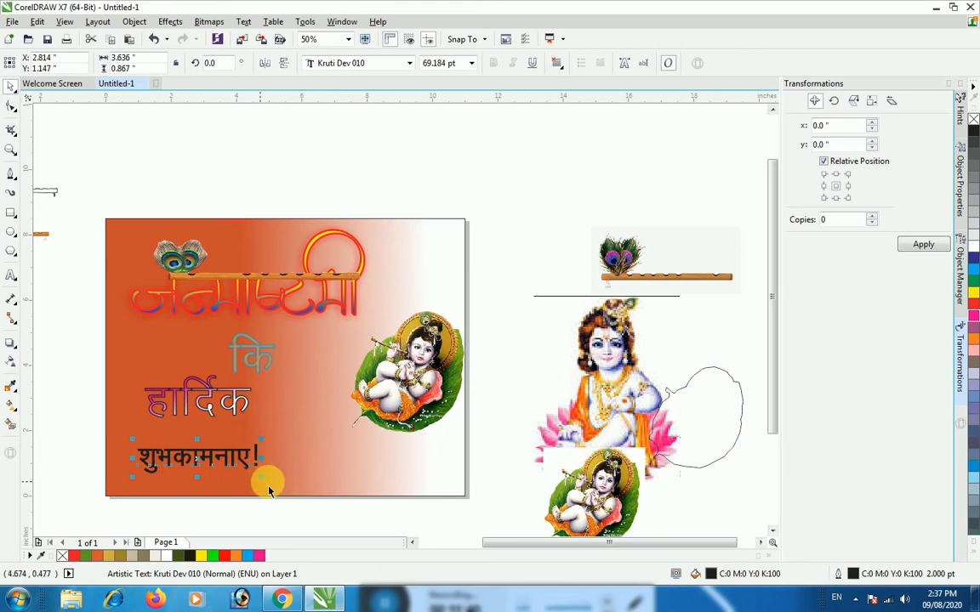
left_click_drag(263, 481, 363, 502)
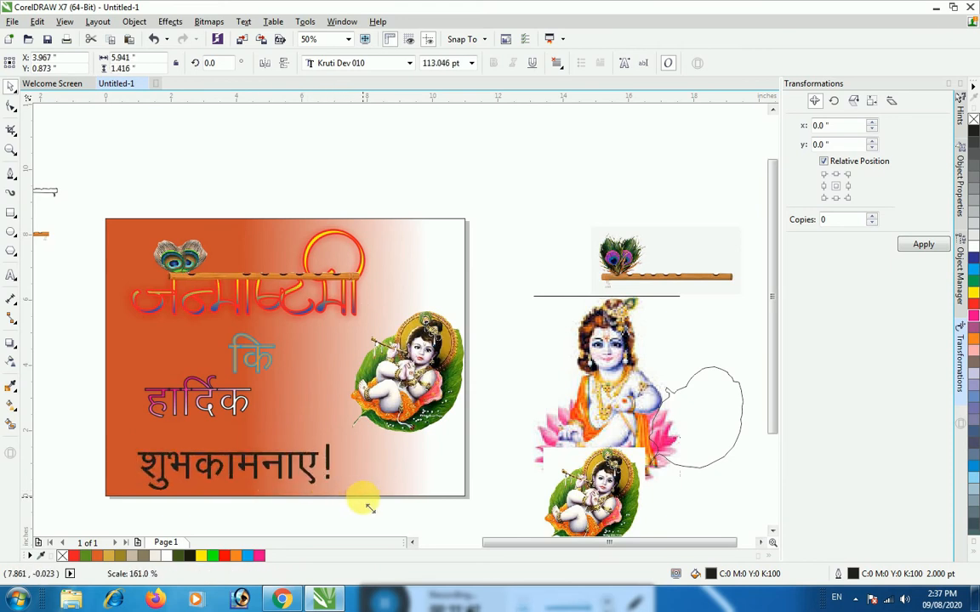
left_click(251, 475)
left_click_drag(249, 469, 240, 463)
key("ctrl+z")
left_click(243, 468)
left_click_drag(332, 487, 357, 493)
left_click_drag(273, 466, 269, 464)
Line up "कि" and "हार्दिक" side by side directly beneath the title's left part
left_click(259, 355)
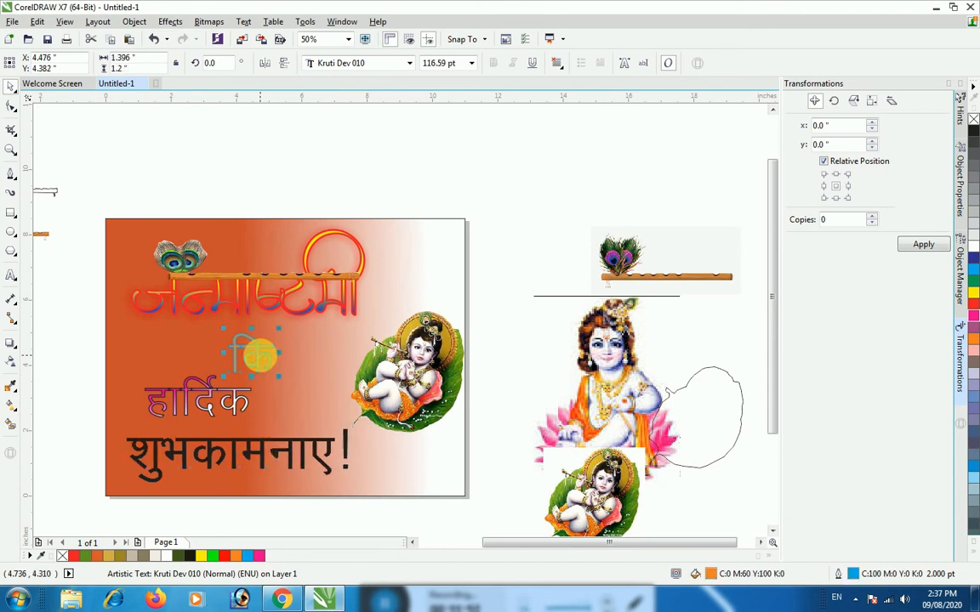
left_click_drag(269, 358, 141, 352)
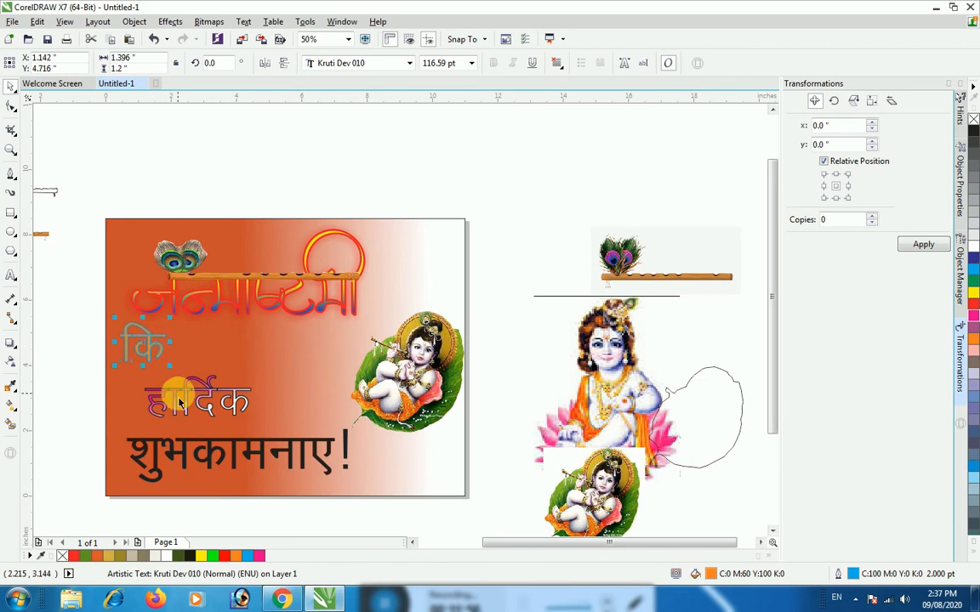
left_click(181, 403)
left_click(173, 411)
mouse_move(173, 412)
left_mouse_down()
mouse_move(193, 389)
mouse_move(172, 410)
left_mouse_up()
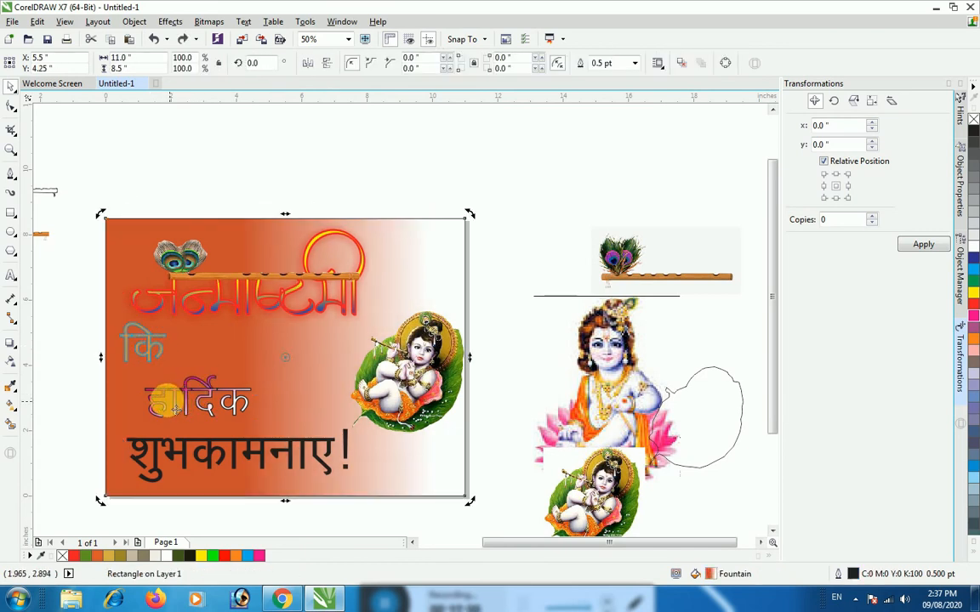
left_click(157, 405)
left_click_drag(158, 406, 194, 355)
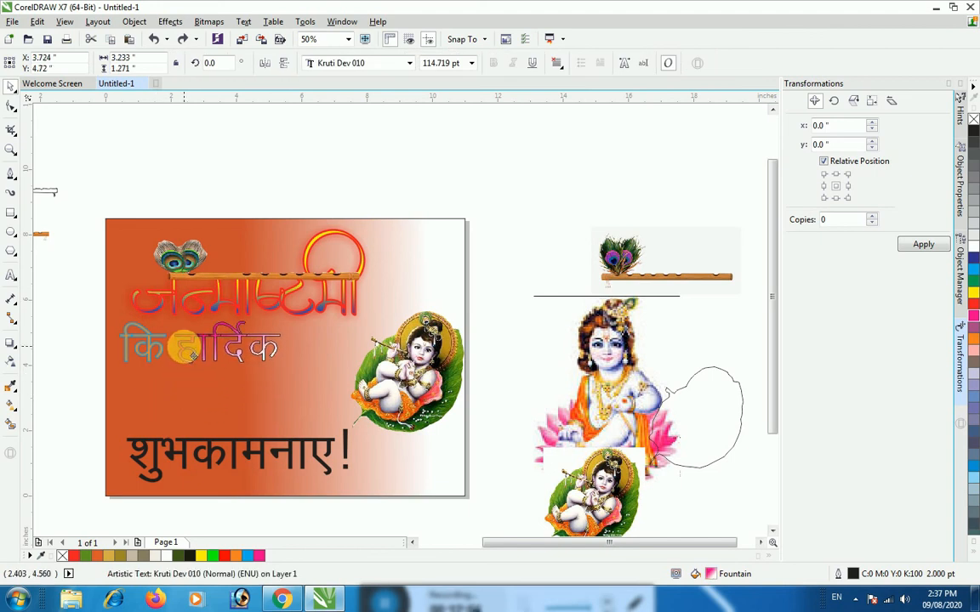
Move "शुभकामनाए!" up beneath the line "कि हार्दिक" and enlarge it to about 137 pt
left_click(184, 449)
left_click_drag(186, 449, 174, 401)
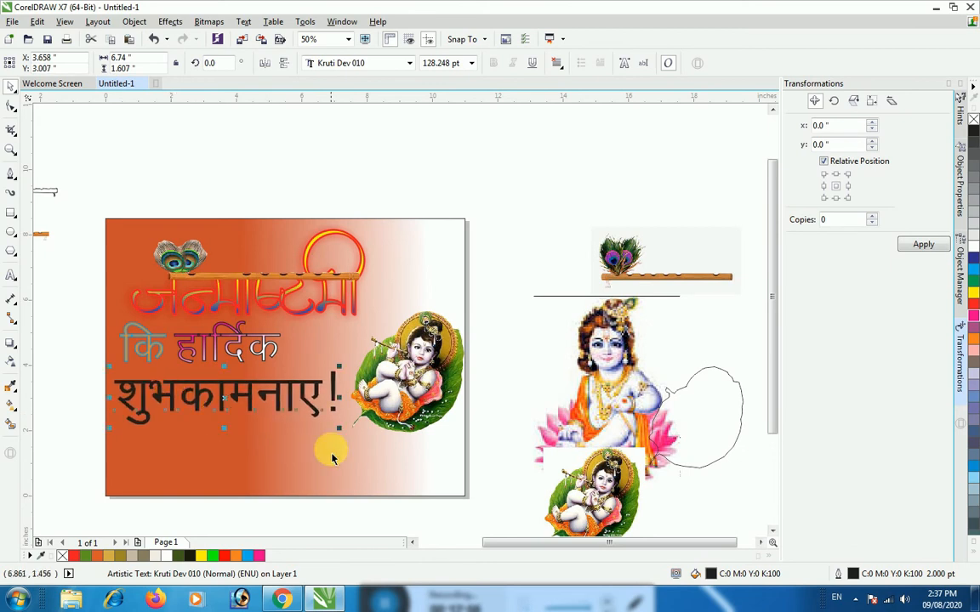
left_click_drag(347, 442, 358, 440)
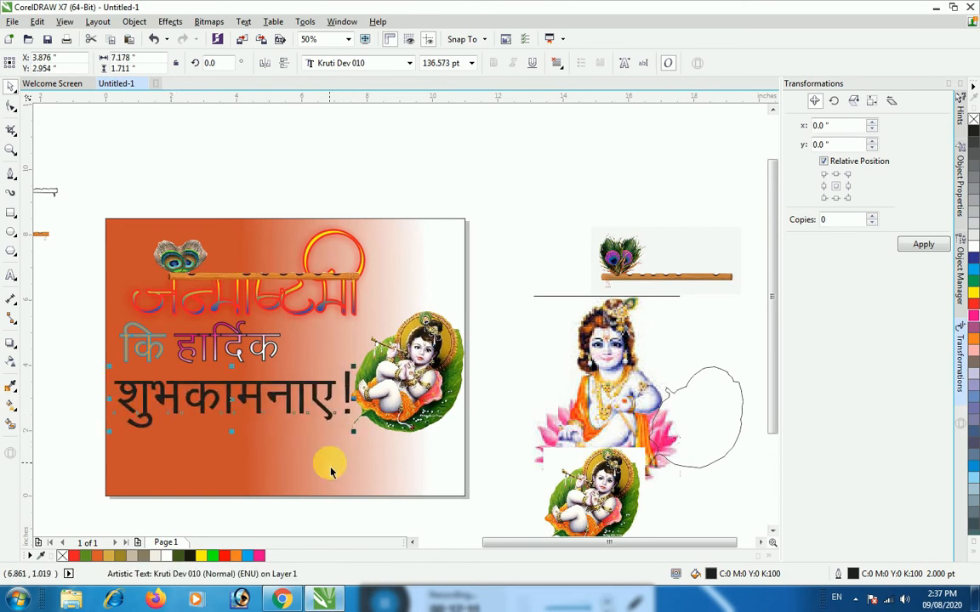
Fill the text "शुभकामनाए!" with yellow
left_click(975, 551)
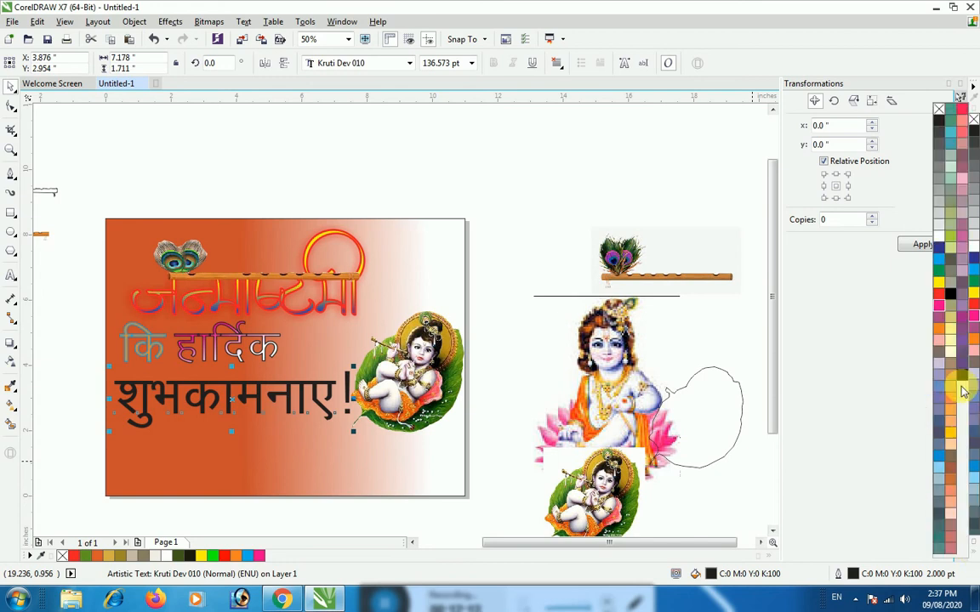
left_click(939, 282)
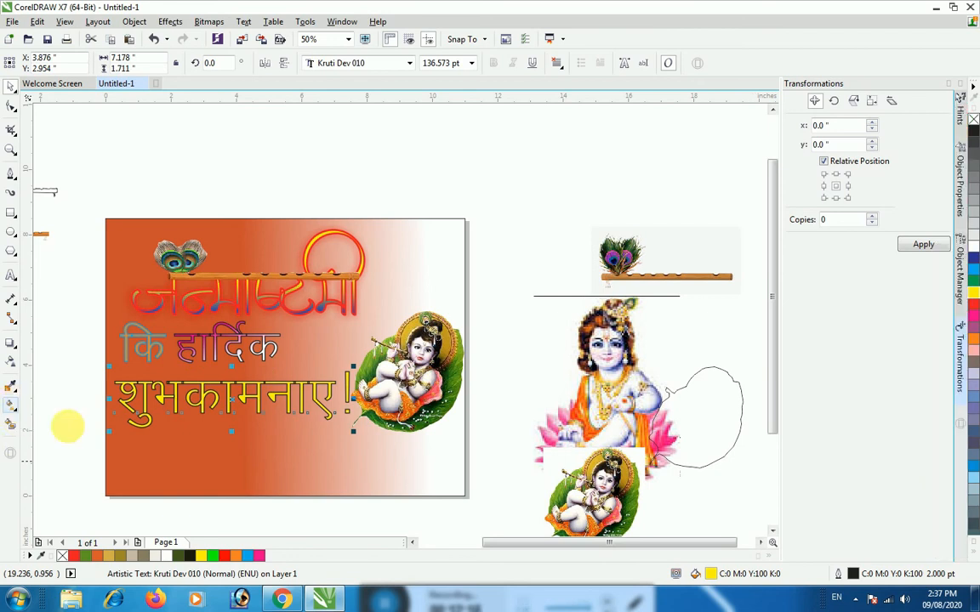
left_click(177, 384)
left_click_drag(185, 396, 177, 385)
left_click(133, 413)
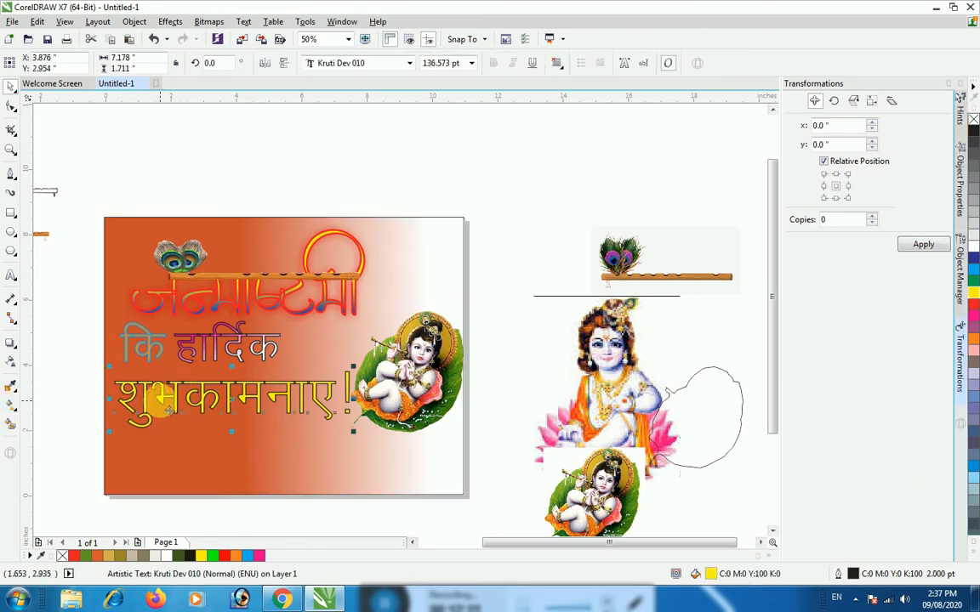
Apply a linear gradient to "शुभकामनाए!" and set its end node to golden yellow, C7 M21 Y100 K0
left_click(12, 408)
mouse_move(225, 428)
left_mouse_down()
mouse_move(219, 420)
mouse_move(231, 428)
left_mouse_up()
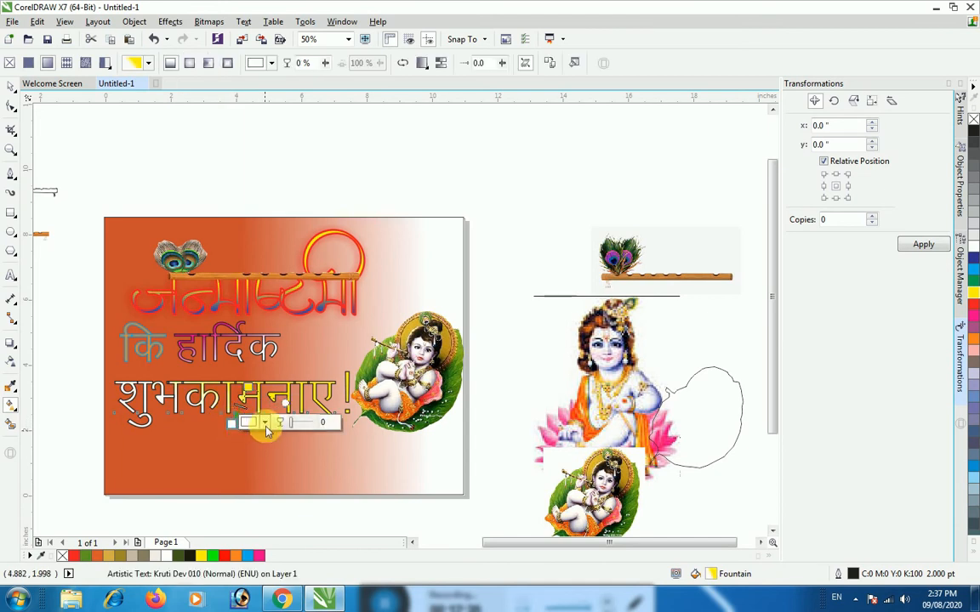
left_click(265, 423)
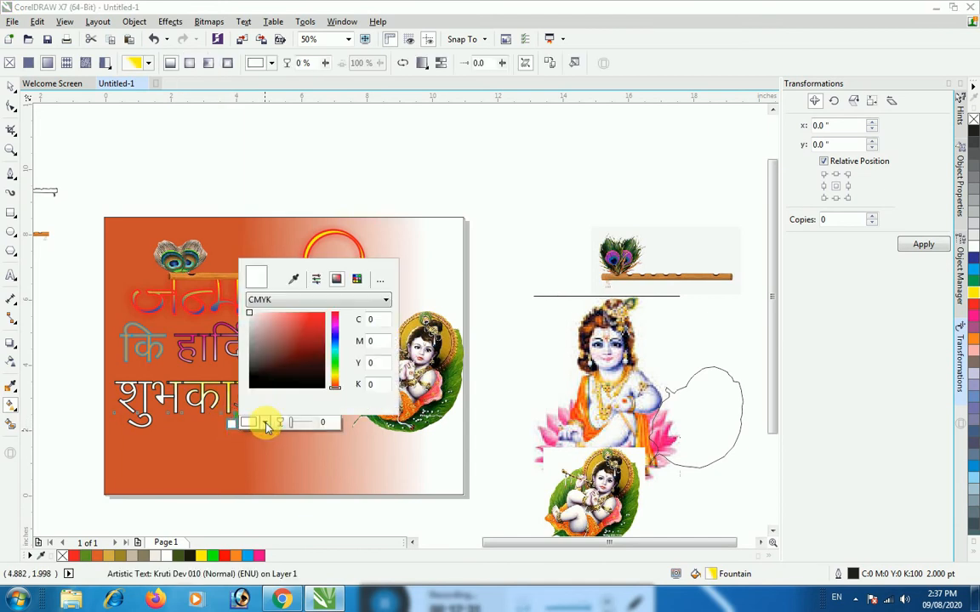
left_click(334, 379)
left_click(318, 317)
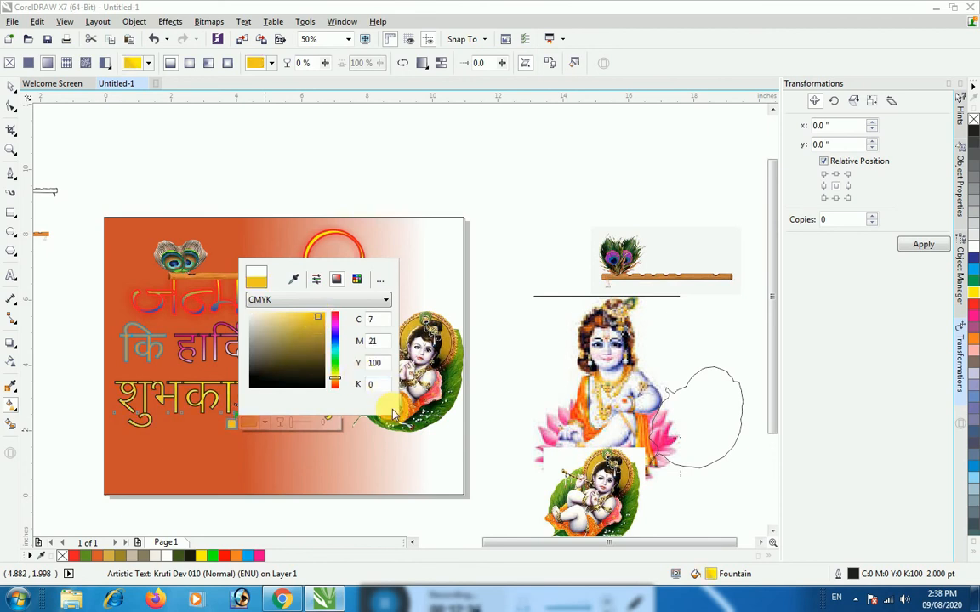
left_click(265, 423)
left_click(148, 63)
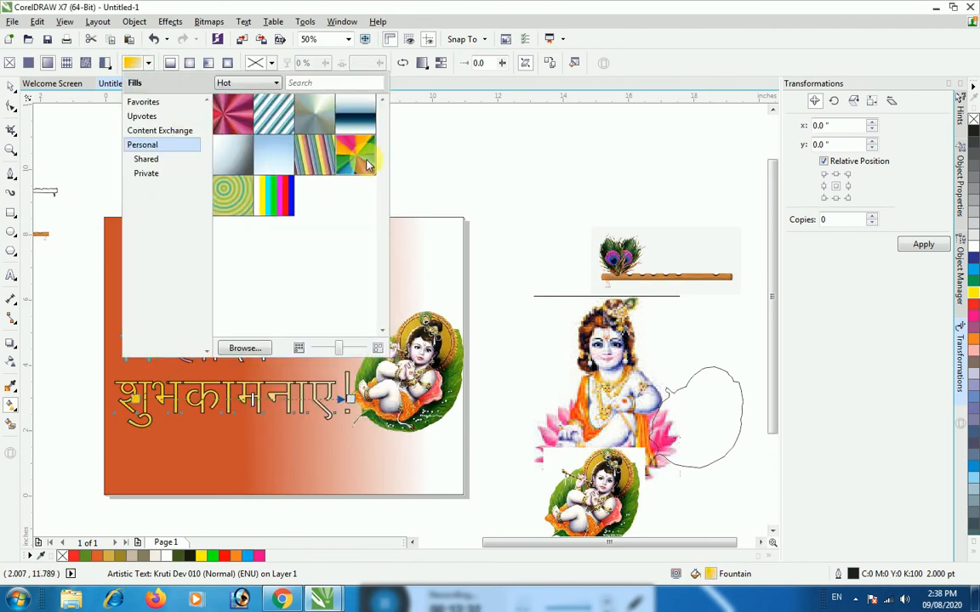
mouse_move(366, 165)
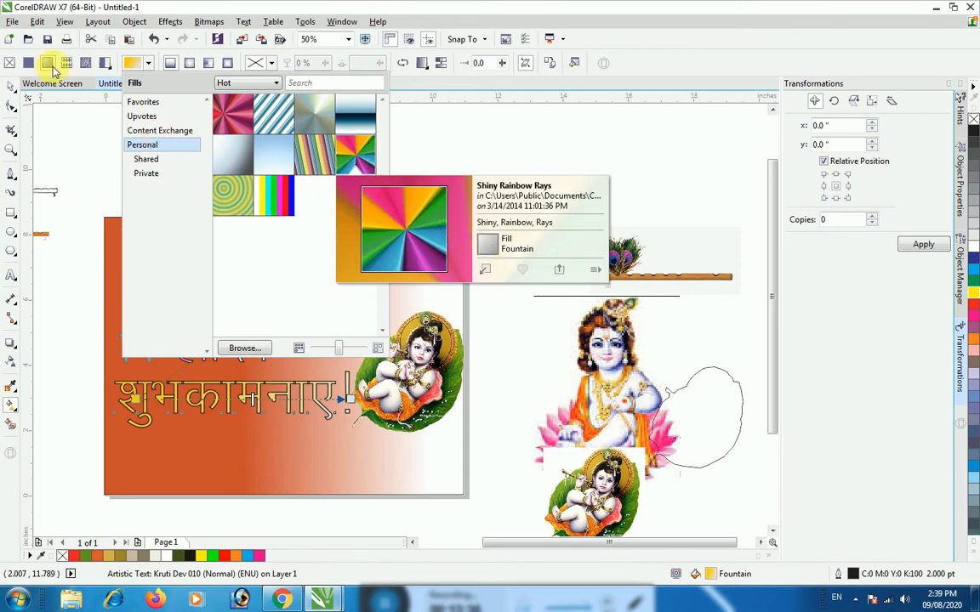
left_click(242, 348)
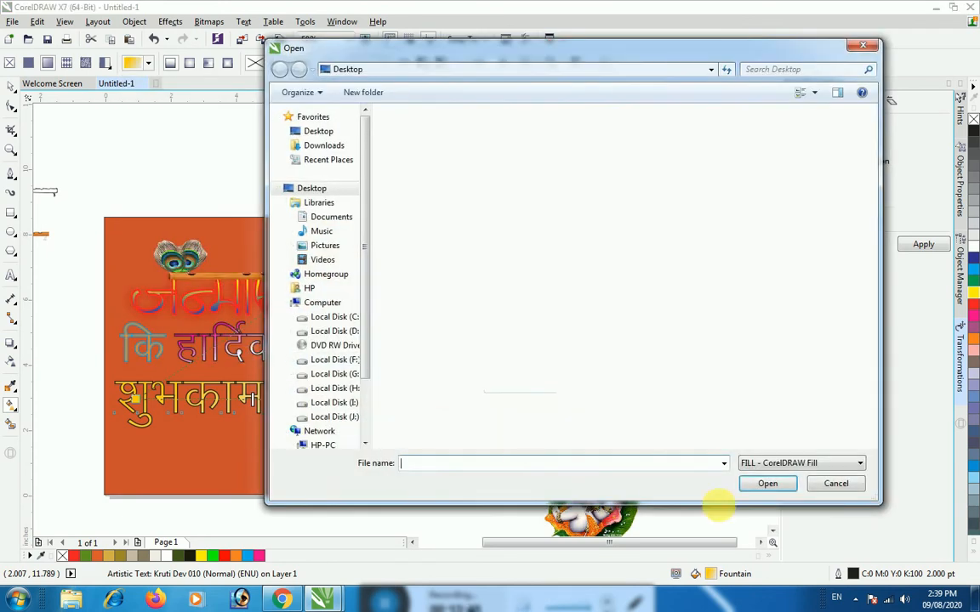
left_click(833, 484)
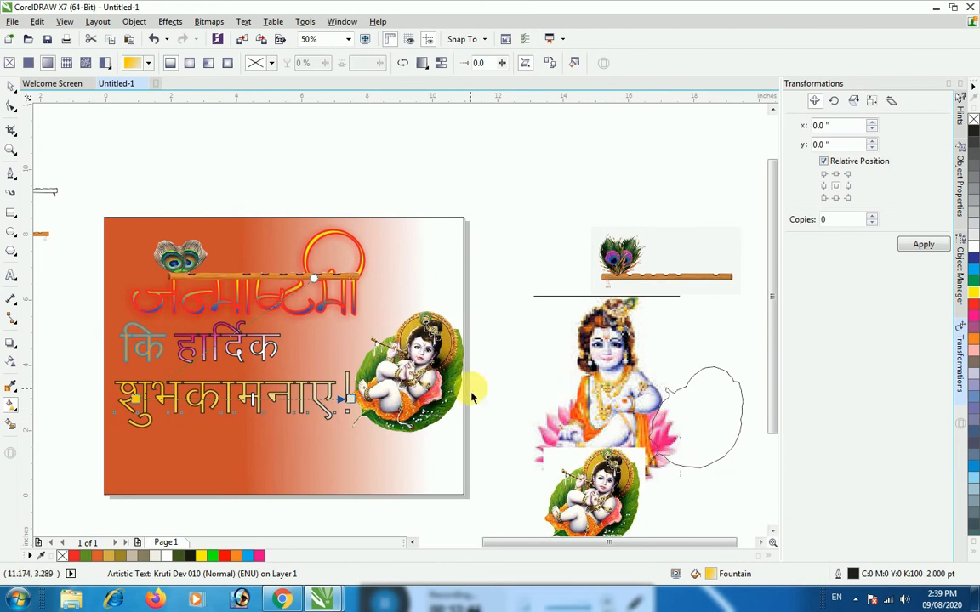
left_click(464, 204)
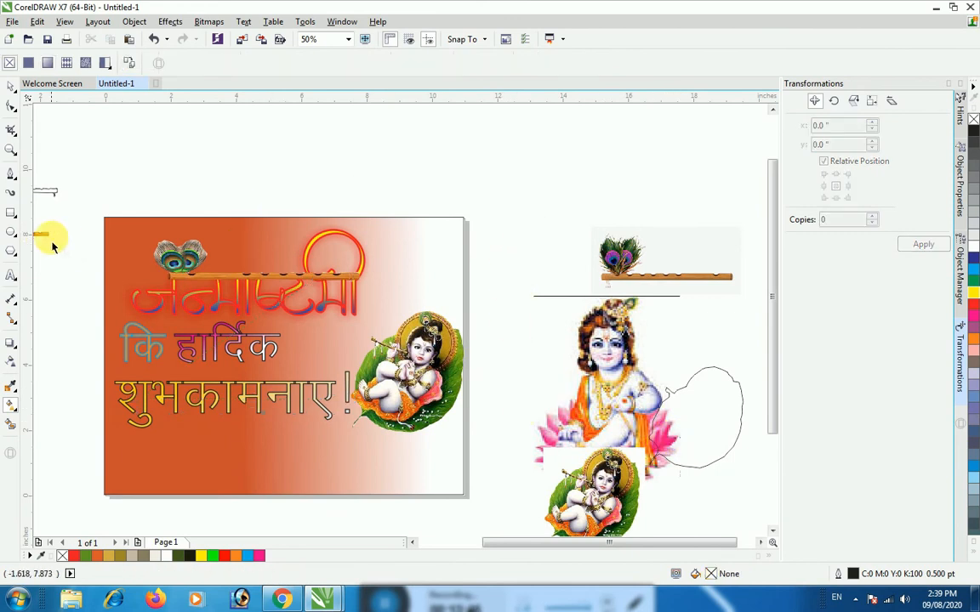
Draw a rectangle about 6.38 by 1.1 inches above the page and fill it with dark blue
left_click(11, 214)
left_click_drag(113, 136, 322, 172)
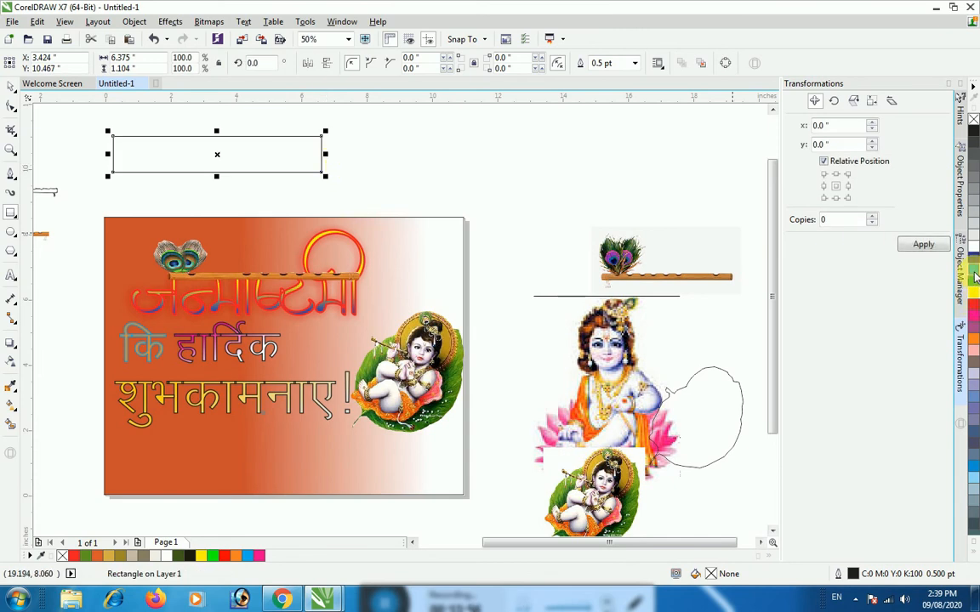
left_click(976, 266)
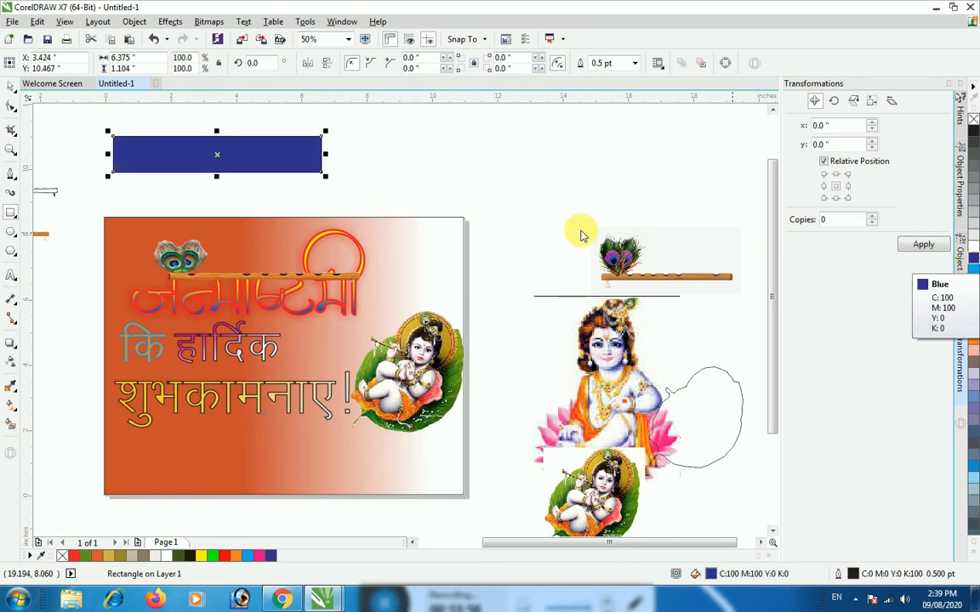
Apply a diagonal linear gradient from dark blue to white across the middle of the rectangle above the page
left_click(12, 405)
left_click_drag(184, 132, 213, 174)
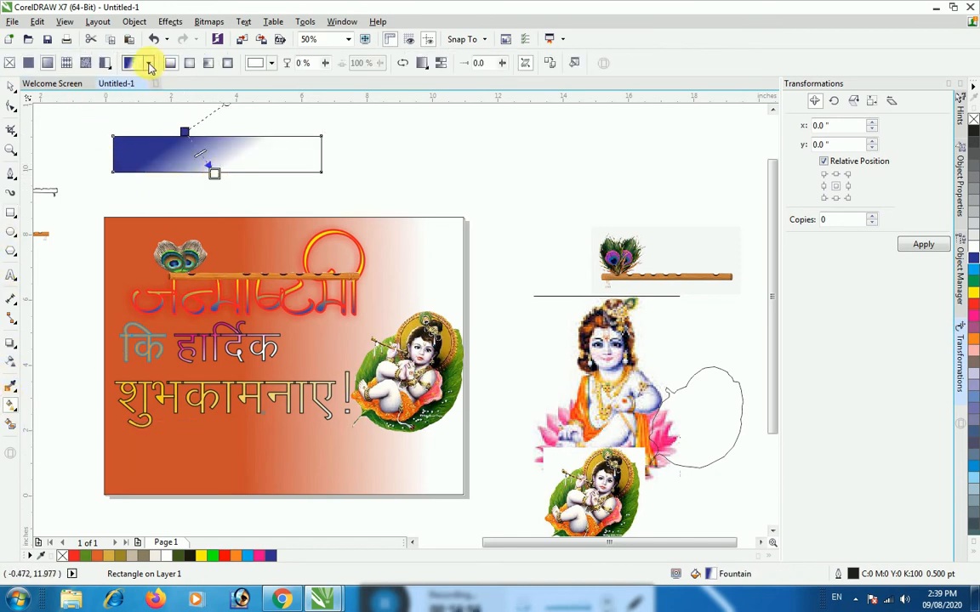
left_click(148, 66)
mouse_move(242, 119)
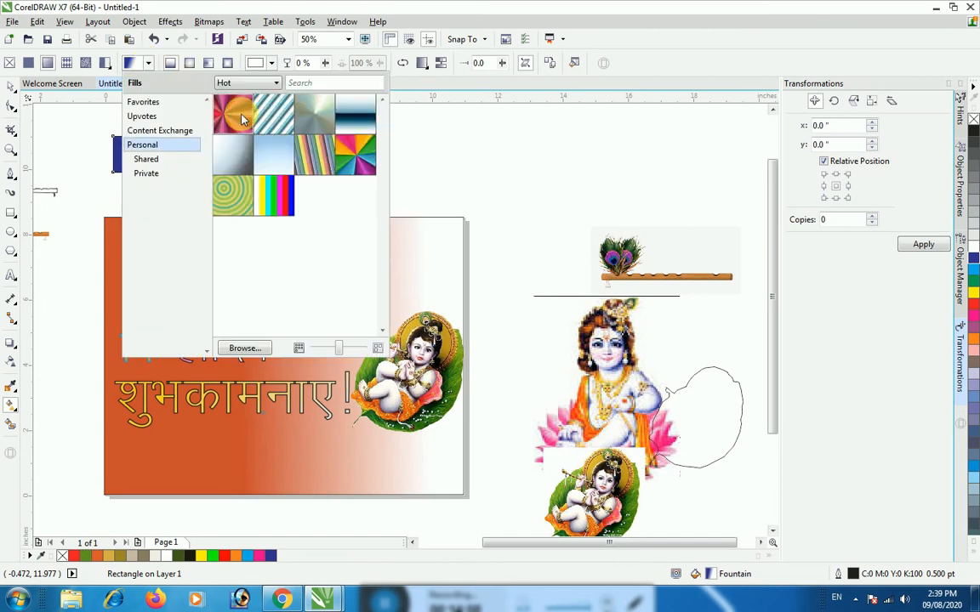
left_click(527, 203)
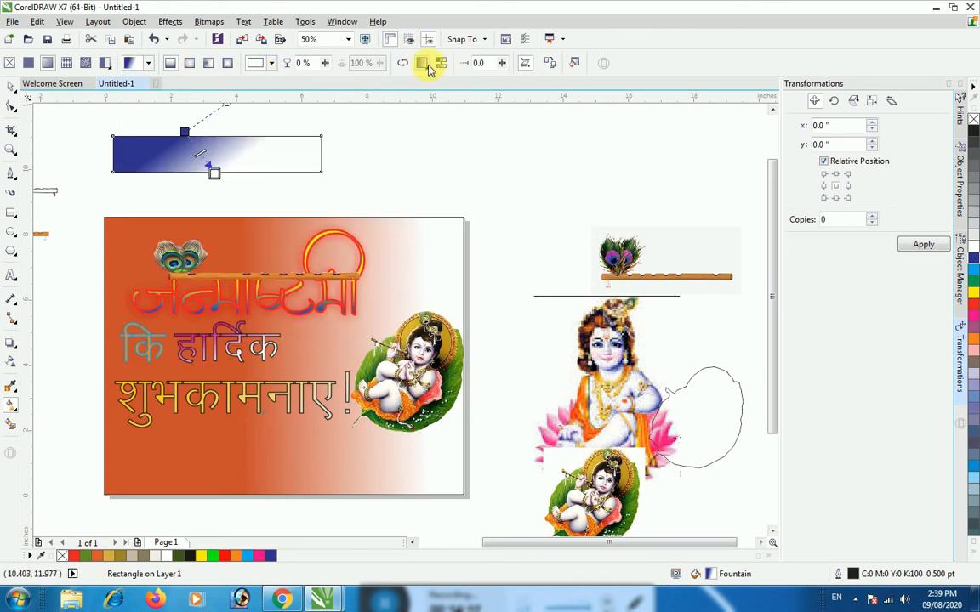
Try the Repeat option on the rectangle's gradient, then set it to Repeat and Mirror
left_click(424, 67)
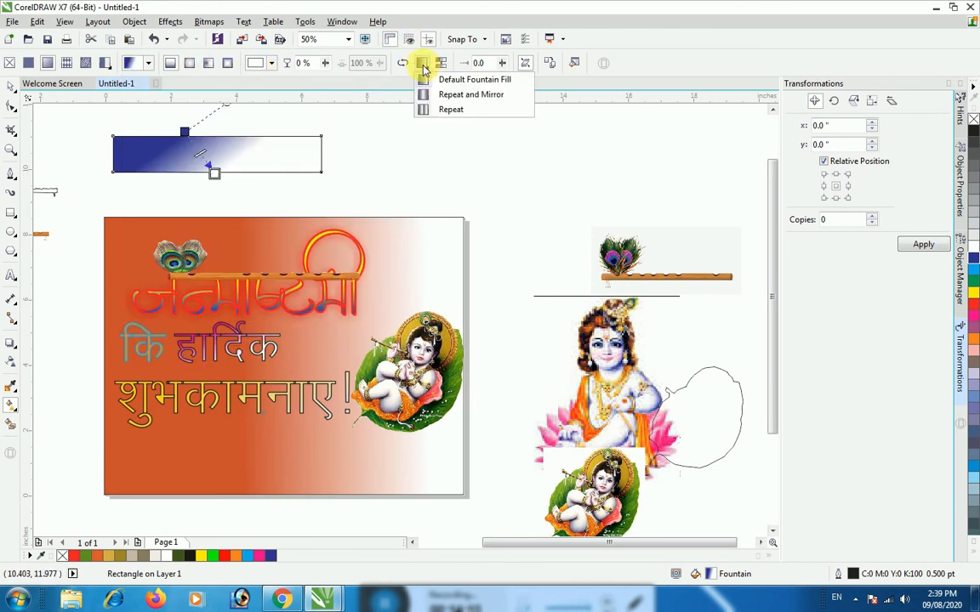
left_click(436, 109)
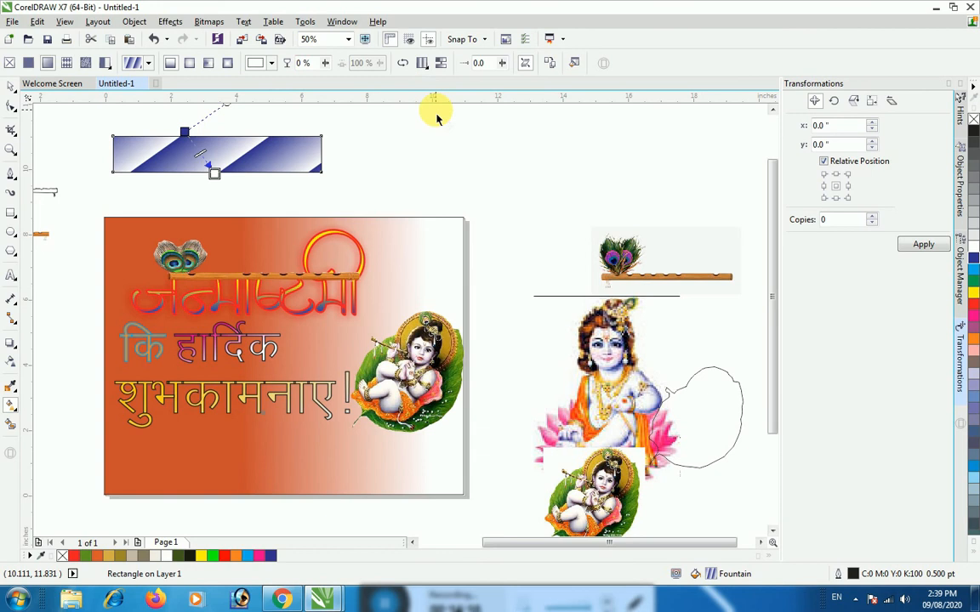
left_click(438, 66)
left_click(422, 65)
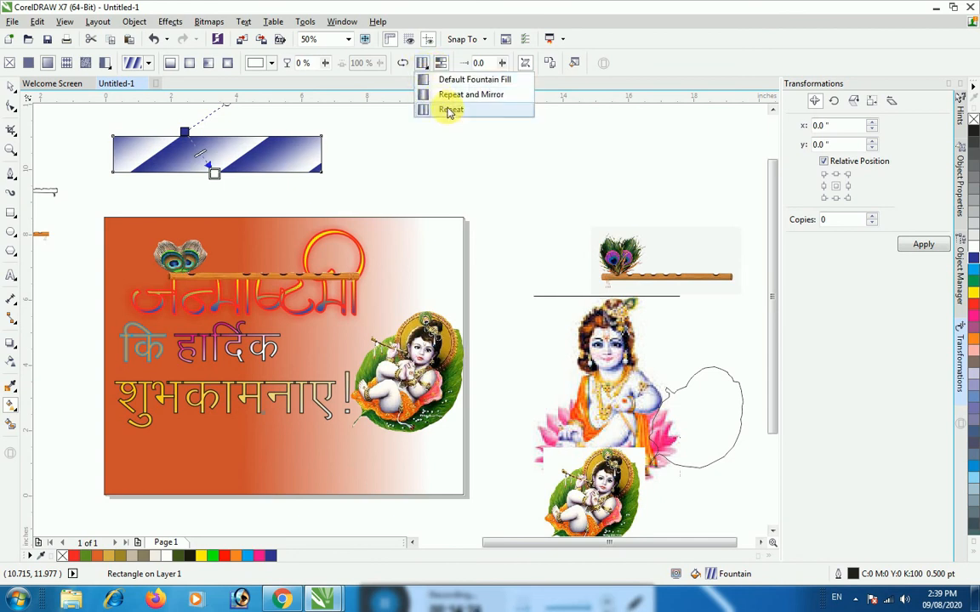
left_click(448, 95)
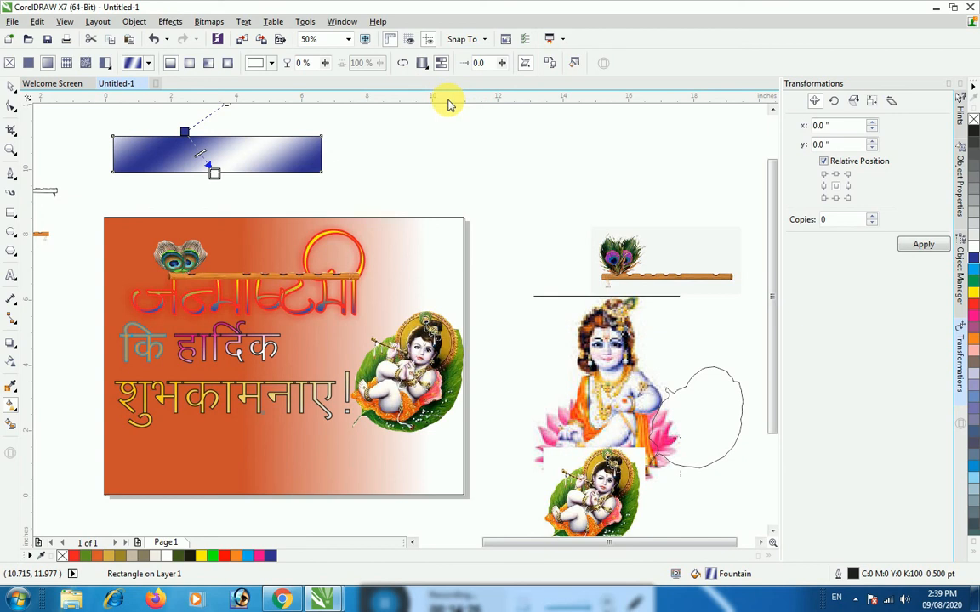
Keep the rectangle's gradient linear after trying the conical type, and lengthen it by moving both end nodes outward
left_click(208, 64)
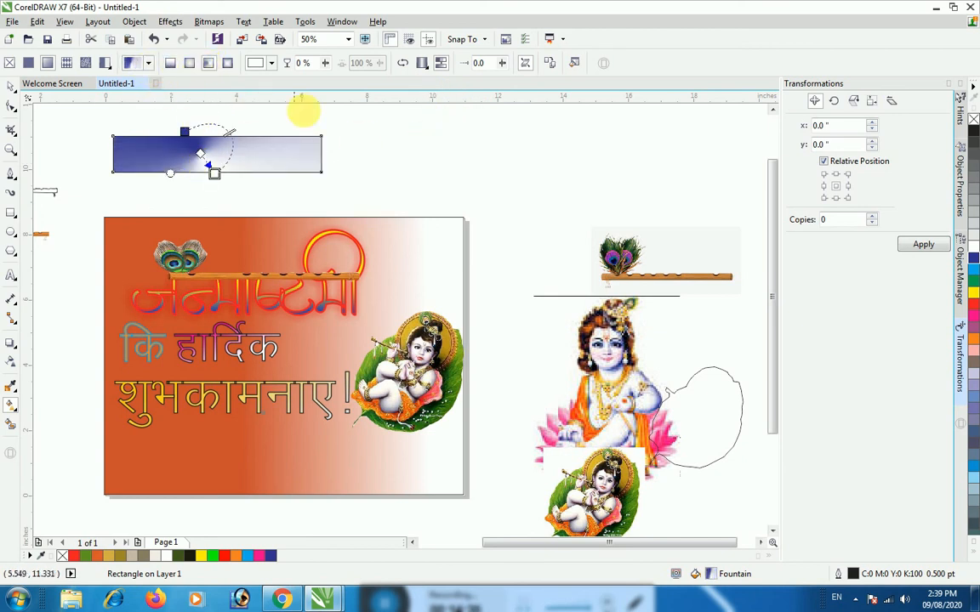
left_click(169, 64)
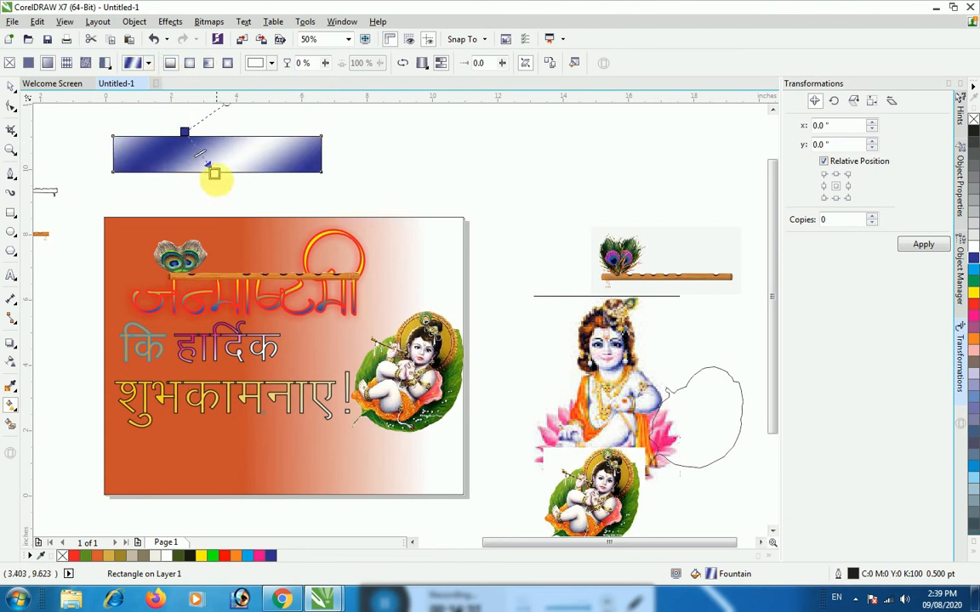
mouse_move(216, 177)
left_mouse_down()
mouse_move(232, 181)
mouse_move(230, 172)
left_mouse_up()
left_click_drag(184, 132, 179, 120)
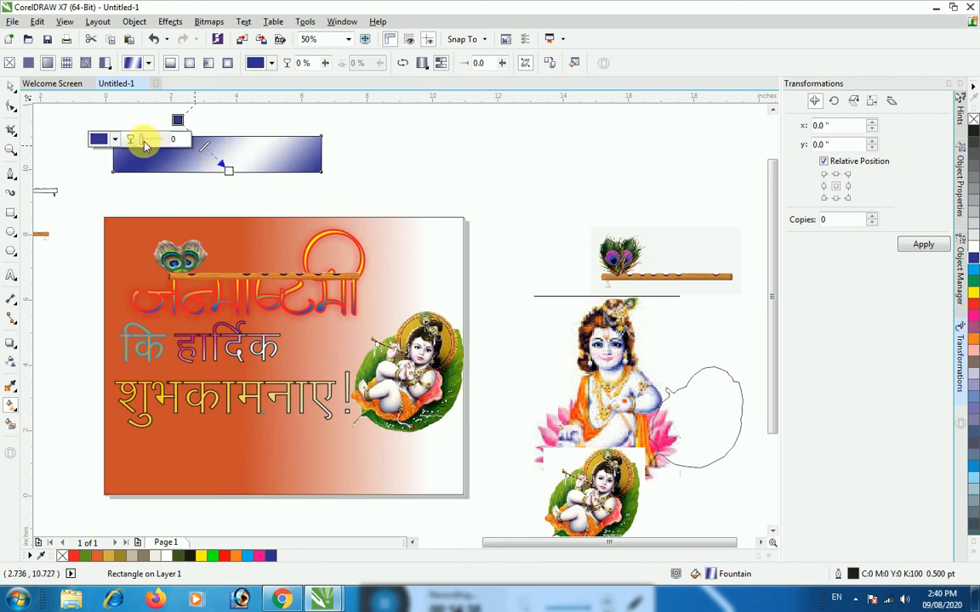
Change the gradient's dark blue start node to light blue, C100 M20 Y0 K0, and deselect the rectangle
left_click(117, 141)
left_click_drag(233, 230, 209, 235)
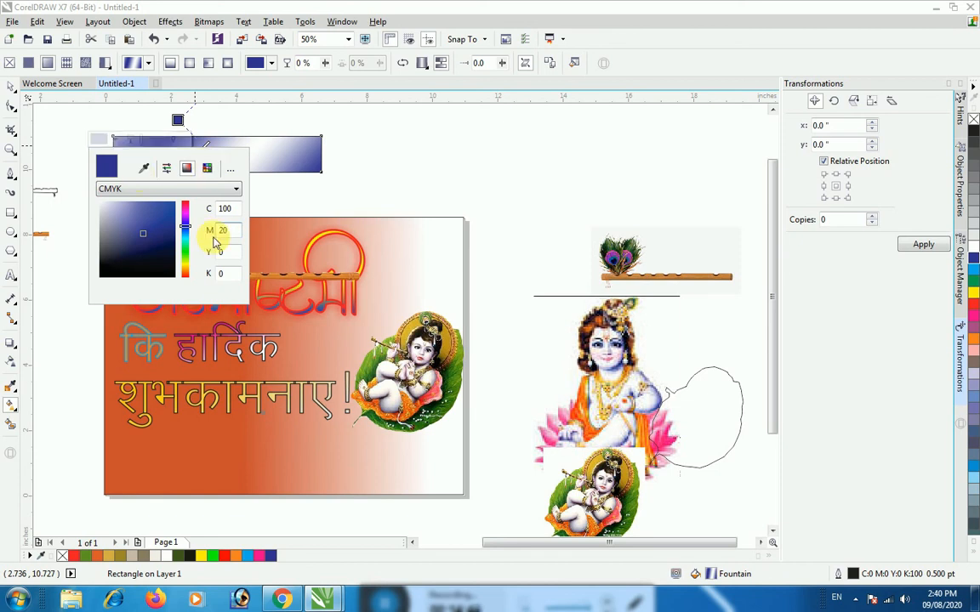
left_click(233, 211)
left_click(321, 199)
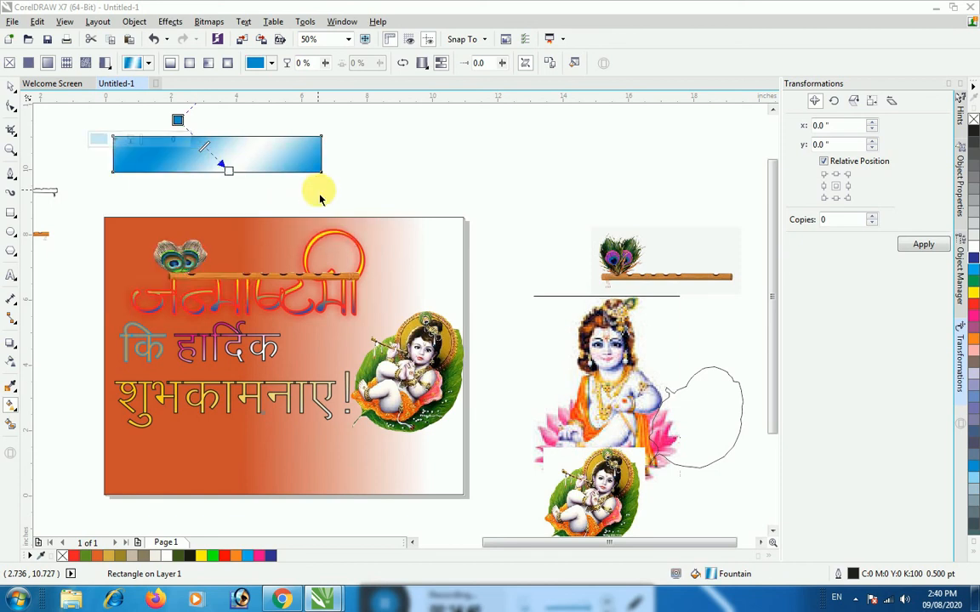
left_click(357, 168)
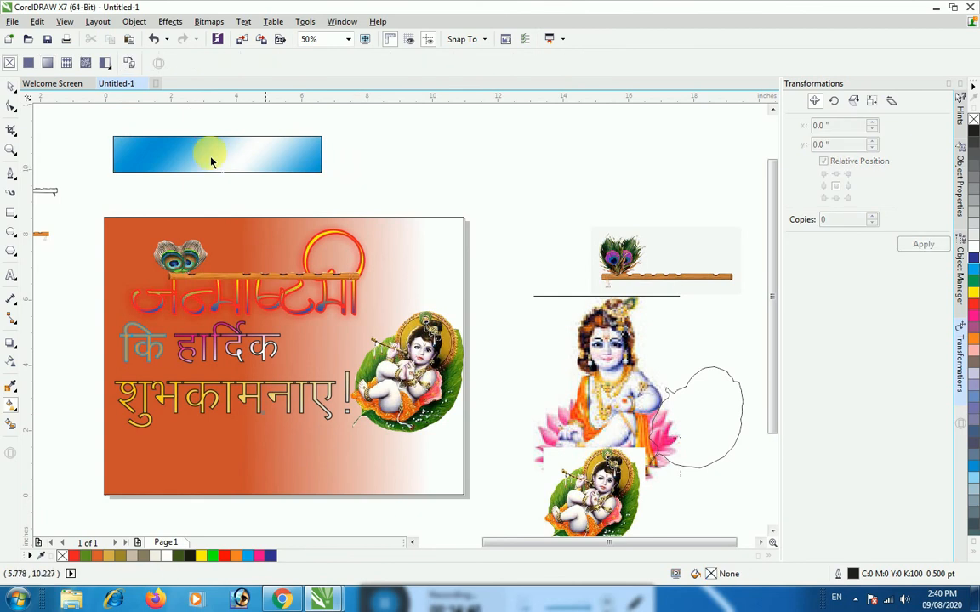
Remove the gradient rectangle's outline, move it to the banner's bottom edge, and stretch it to about 10.96 inches wide
left_click(11, 88)
left_click(137, 157)
left_click(632, 68)
left_click(602, 94)
left_click_drag(214, 166, 210, 480)
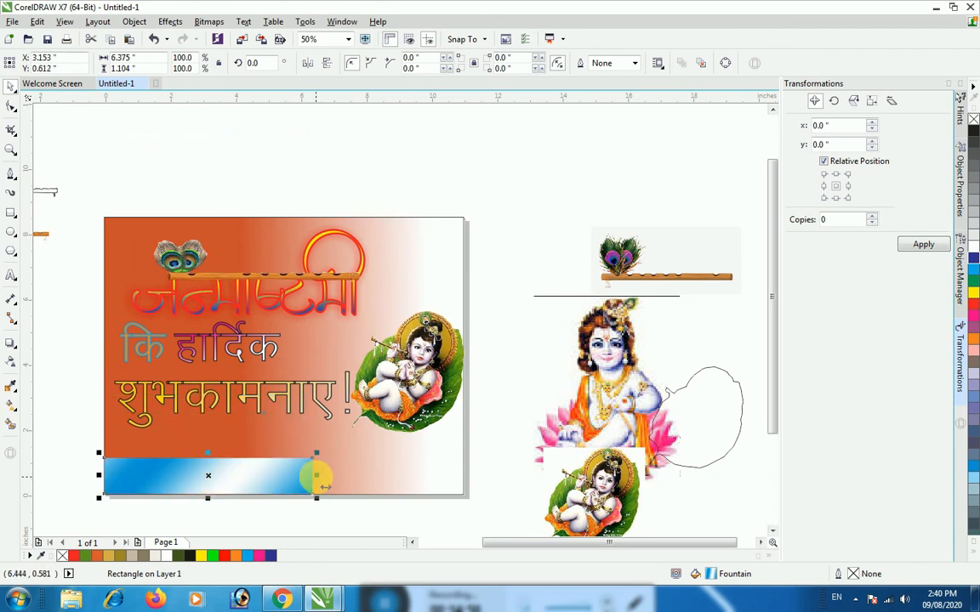
left_click_drag(312, 476, 466, 483)
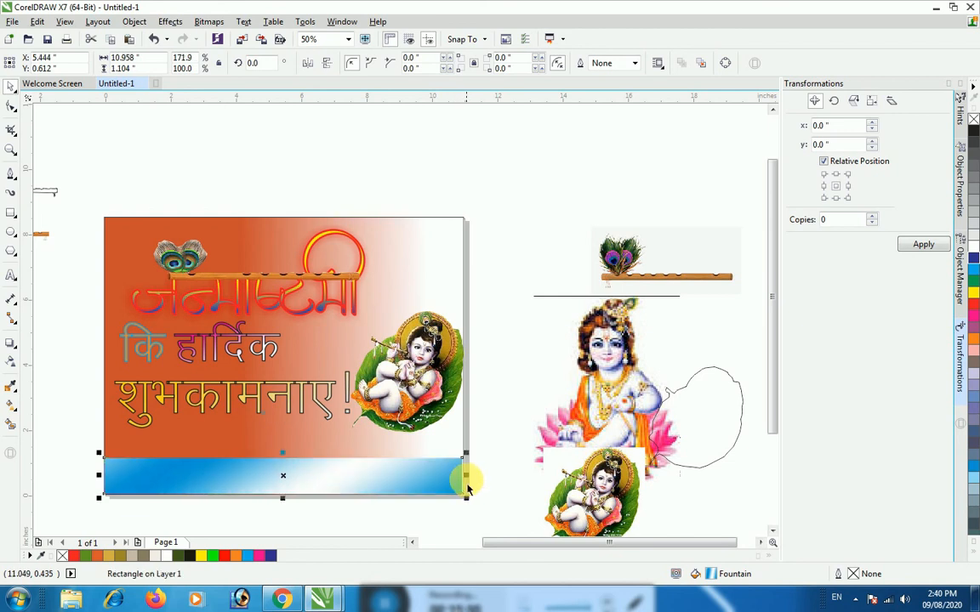
Add the artistic text "OM PRINTING PRESS VIDEO ZONE" in the empty area above the page
left_click(59, 183)
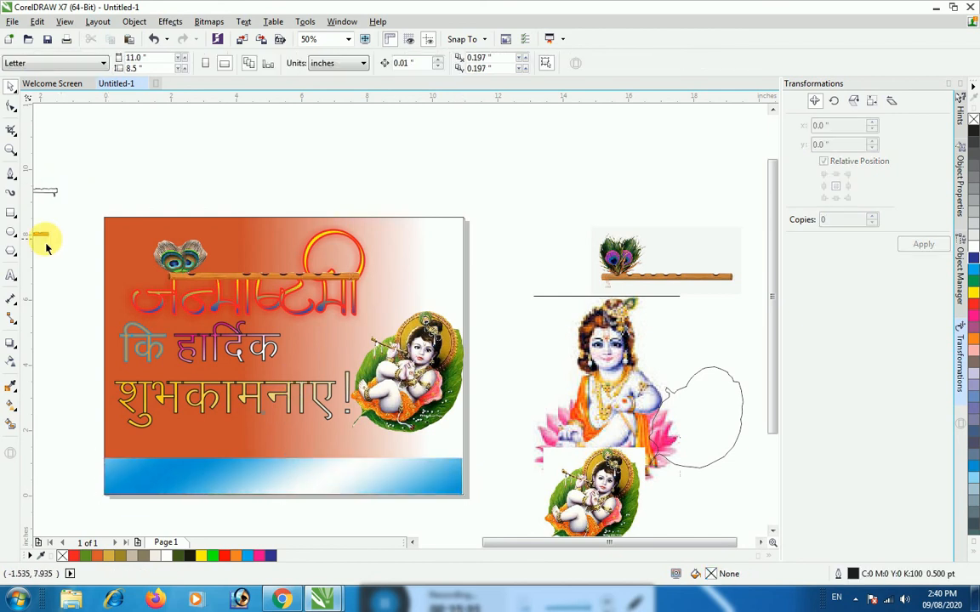
left_click(11, 275)
left_click(98, 154)
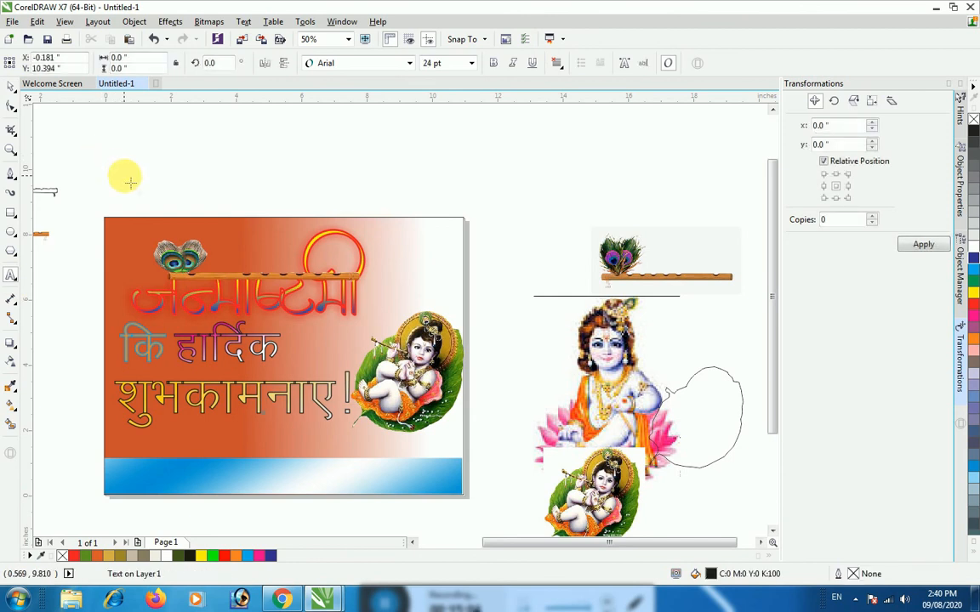
type("O")
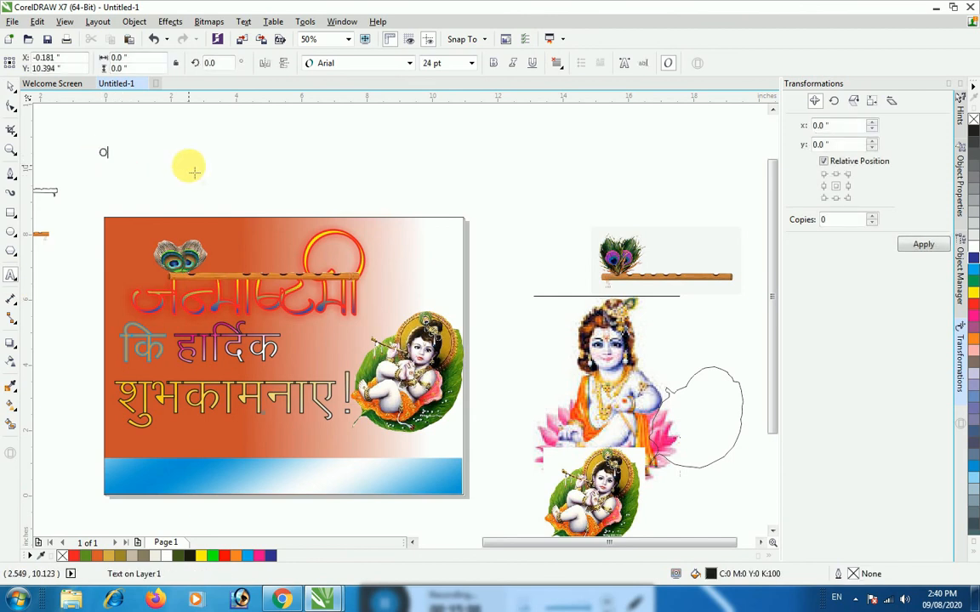
type("M PRINTING PRESS VIDEO ZONE")
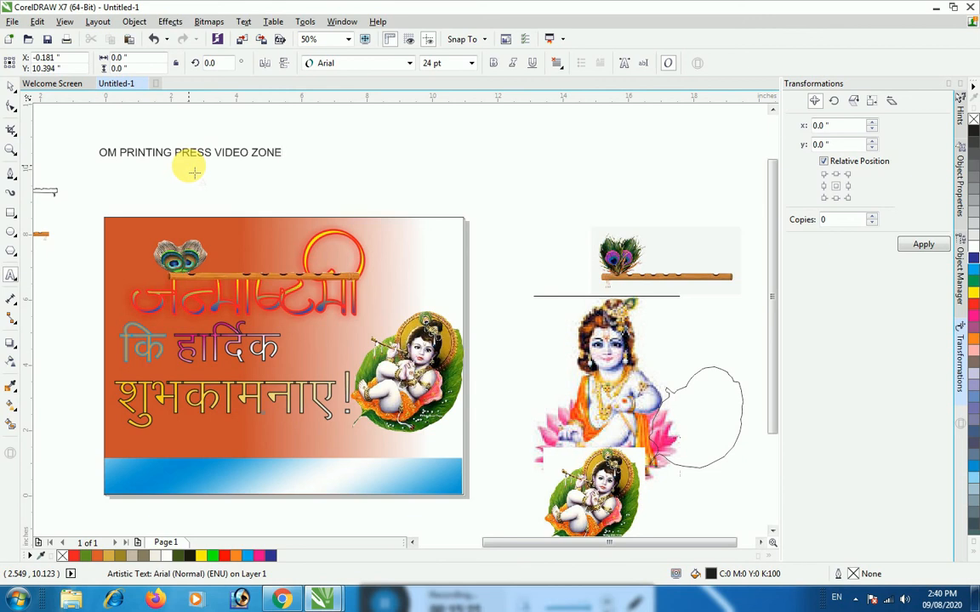
Set the font of "OM PRINTING PRESS VIDEO ZONE" to Beckett
left_click(285, 153)
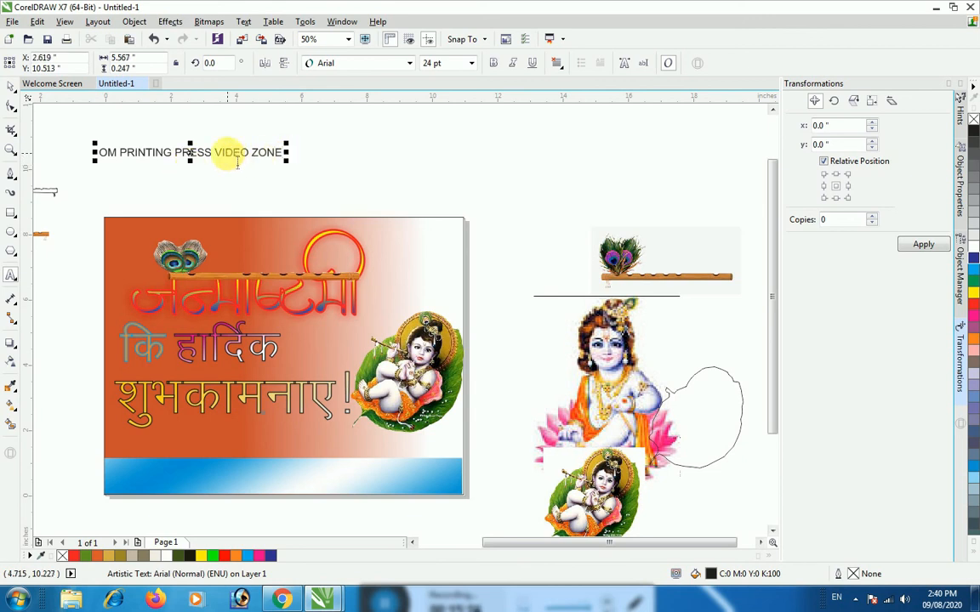
key("ctrl+a")
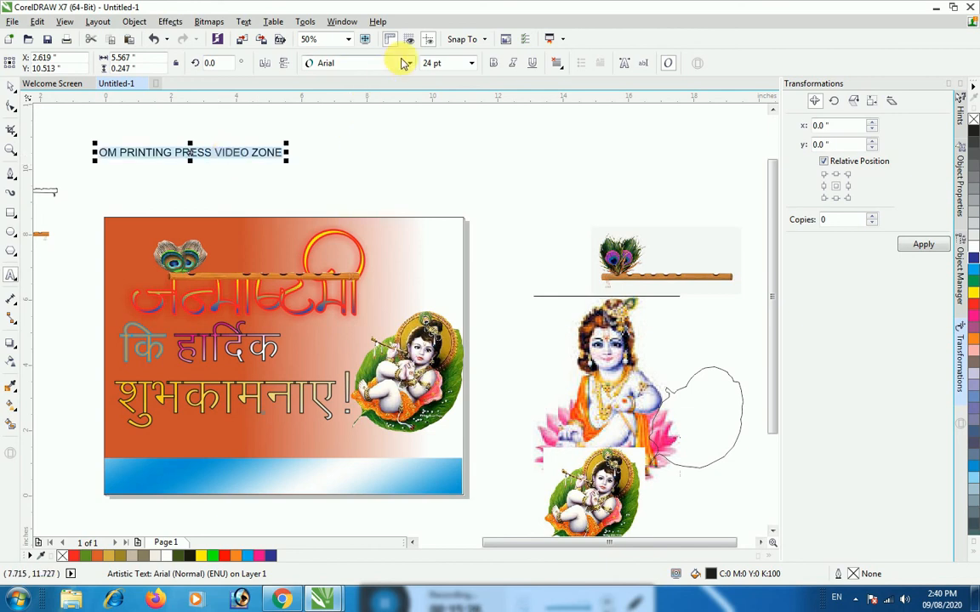
left_click(402, 61)
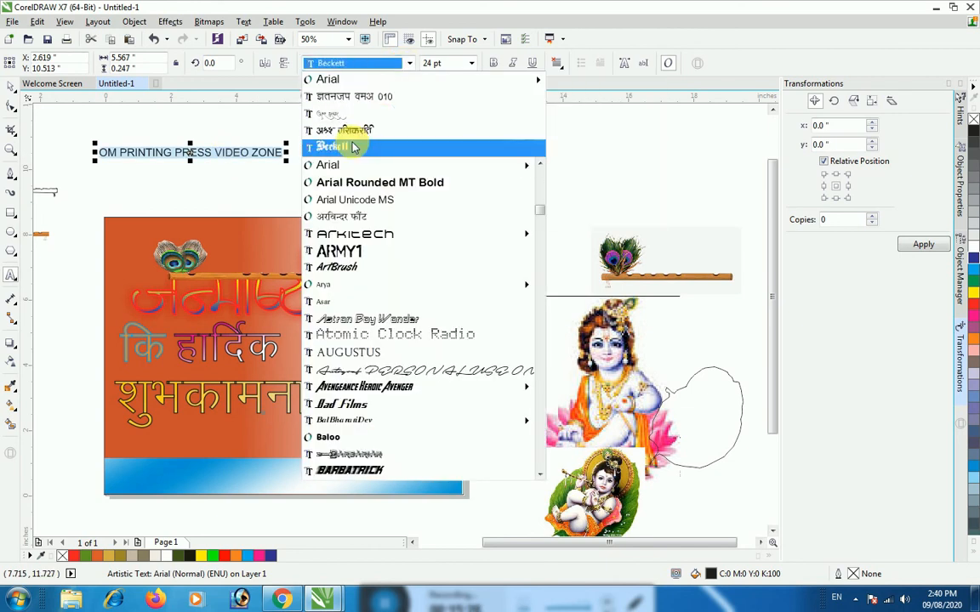
left_click(382, 146)
left_click(283, 162)
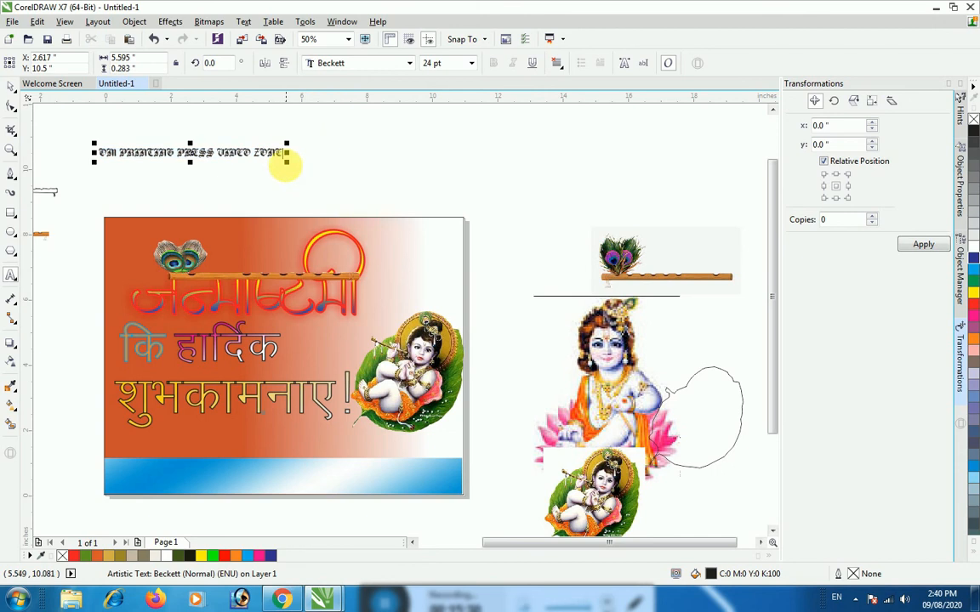
Enlarge "OM PRINTING PRESS VIDEO ZONE" to about 37.5 pt and set its font to Baris Cerin Regular
left_click_drag(290, 163, 389, 168)
key("ctrl+a")
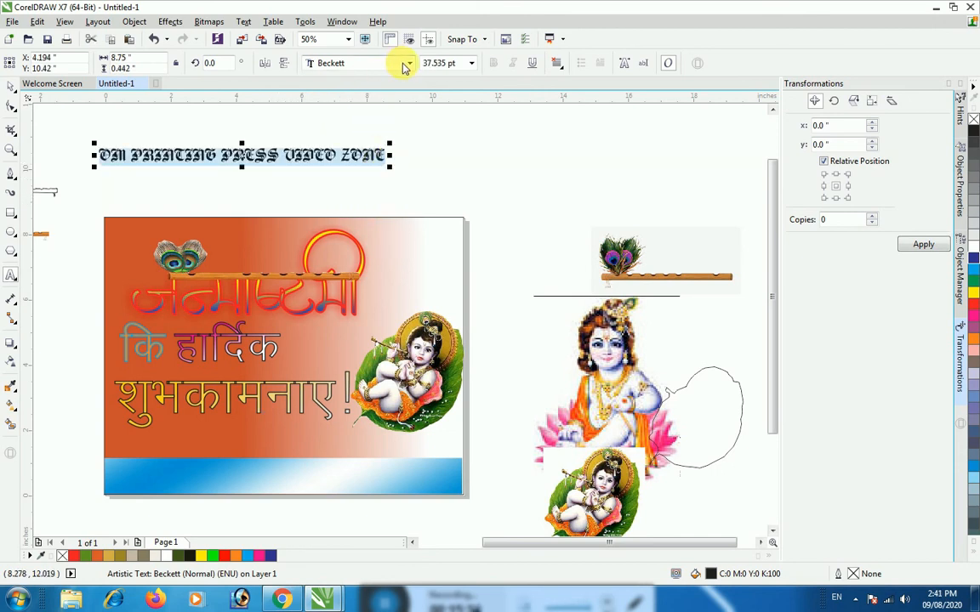
left_click(407, 63)
left_click(341, 300)
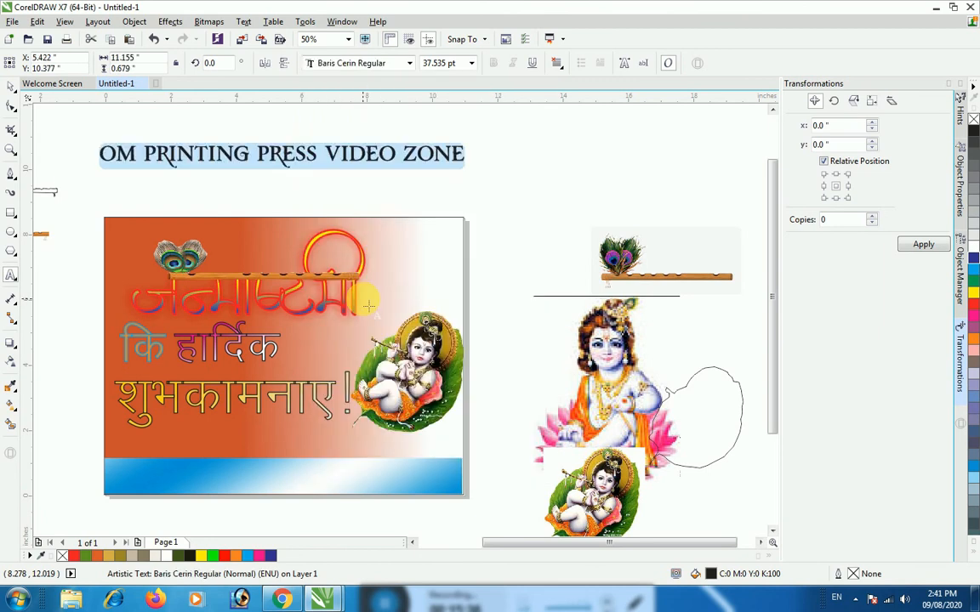
Move "OM PRINTING PRESS VIDEO ZONE" onto the blue band and narrow it to about 10.68 inches to fit the banner
left_click(10, 86)
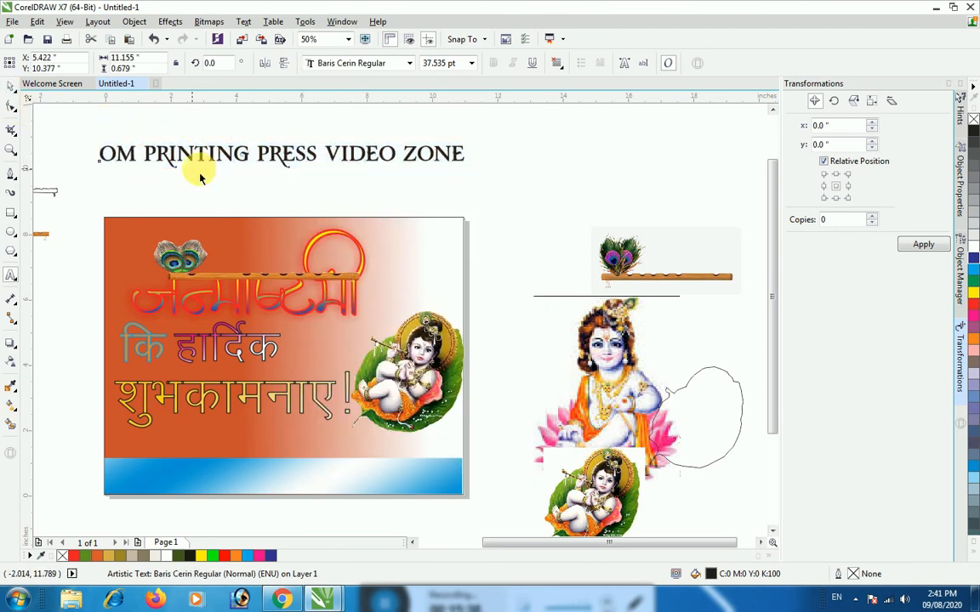
left_click_drag(284, 153, 294, 474)
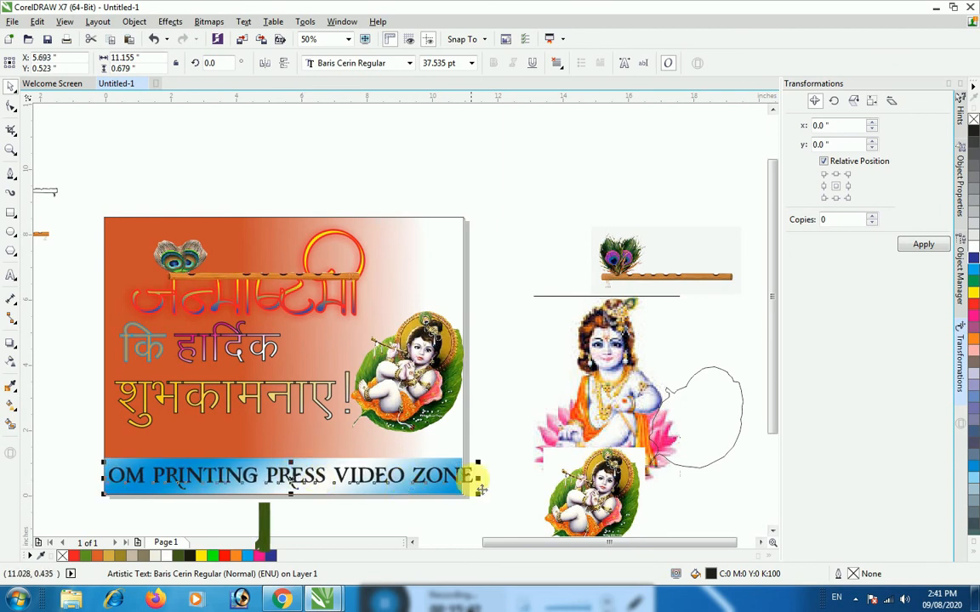
left_click_drag(478, 478, 465, 497)
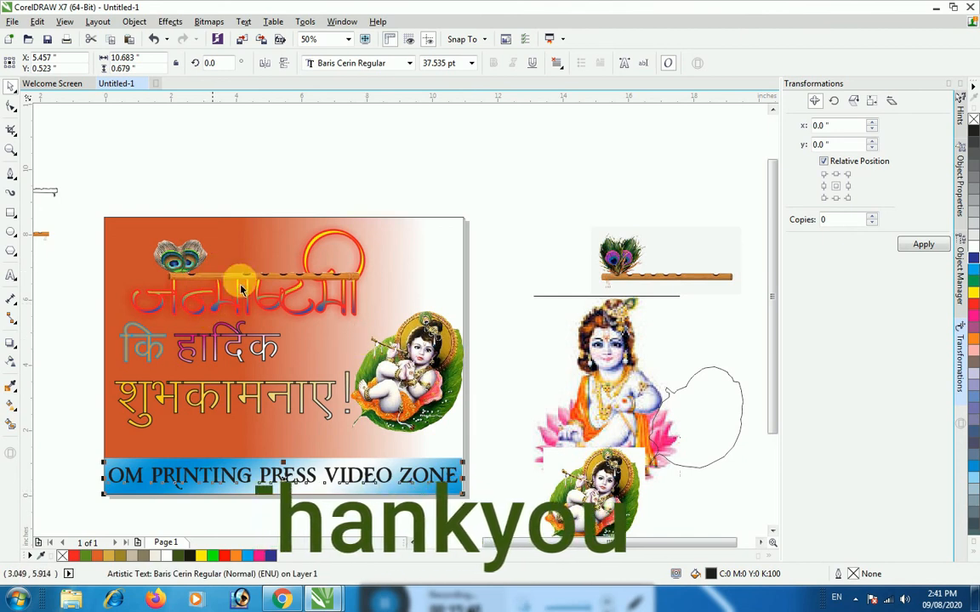
left_click(468, 237)
left_click(609, 444)
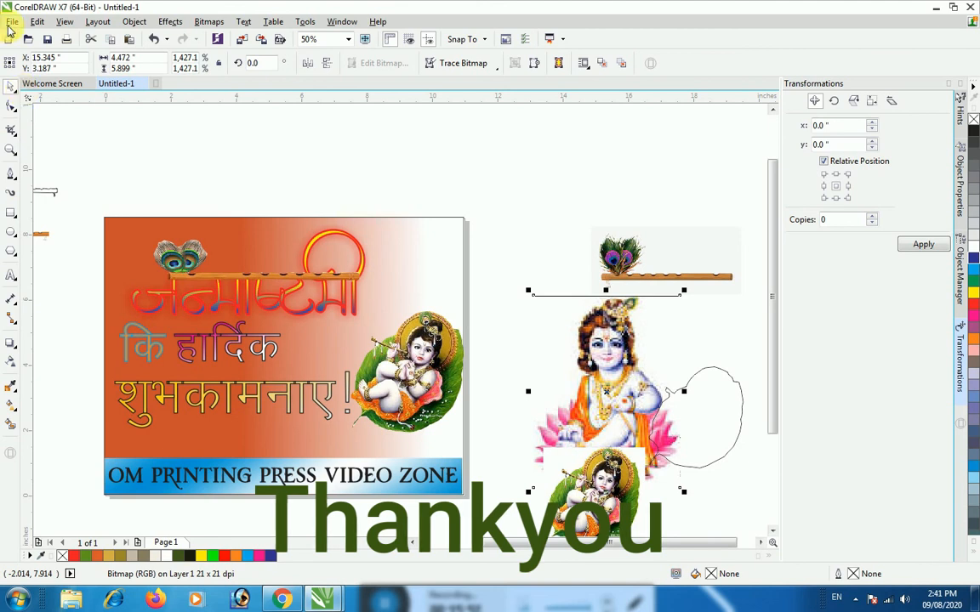
left_click_drag(84, 195, 234, 393)
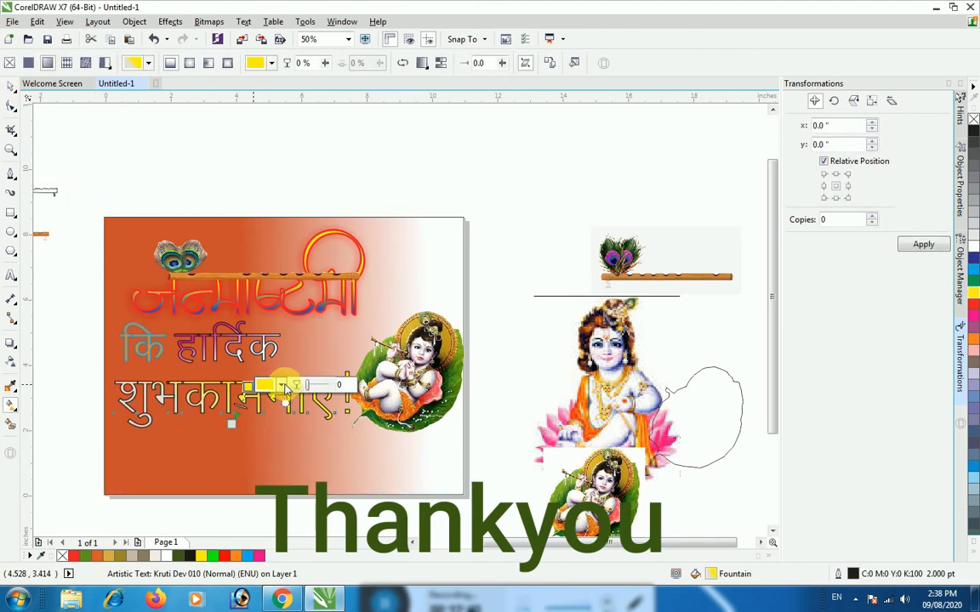
Set the magenta value of the yellow gradient node on "शुभकामनाए!" to 20 and select its cyan value for editing
left_click(281, 386)
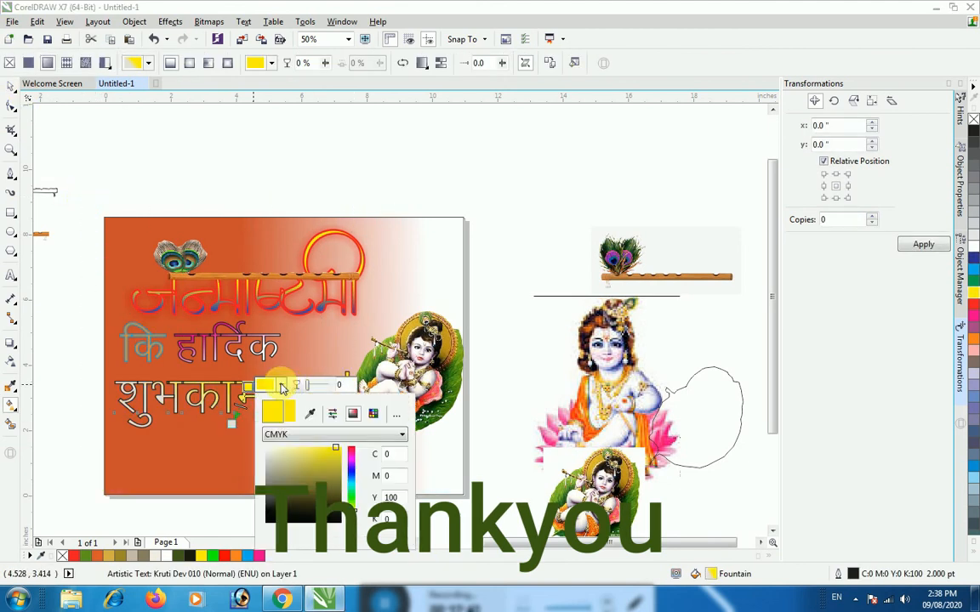
double_click(383, 477)
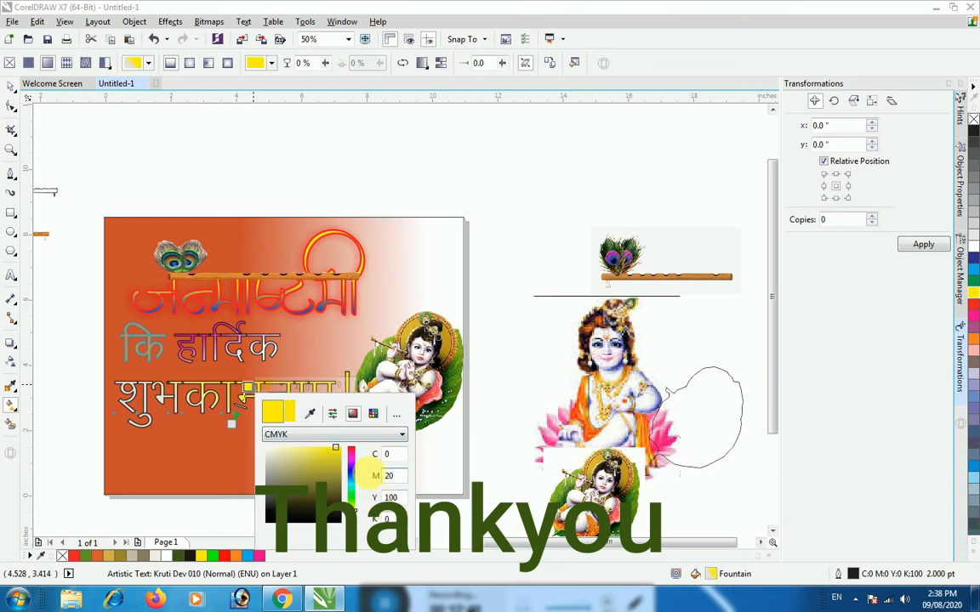
double_click(388, 455)
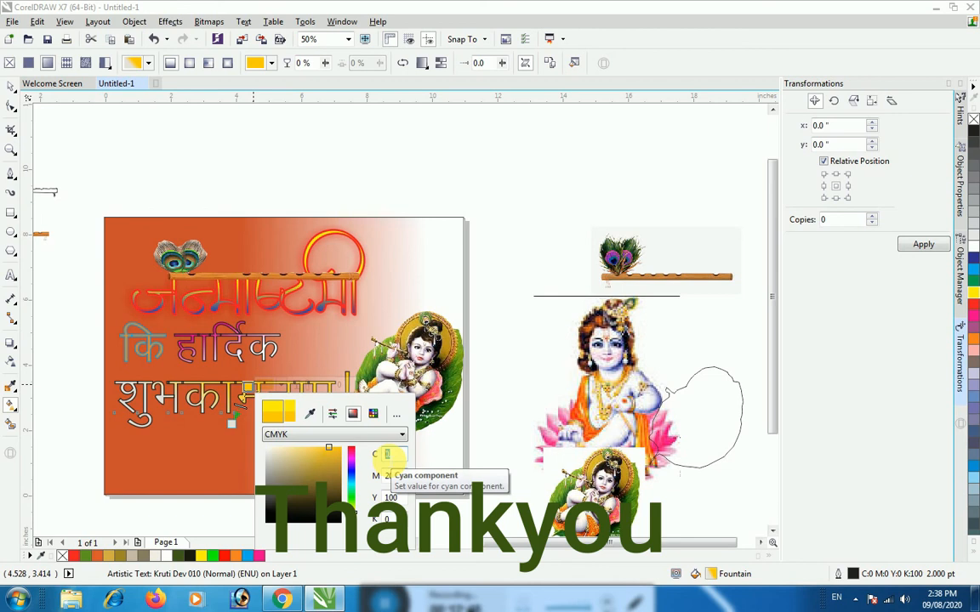